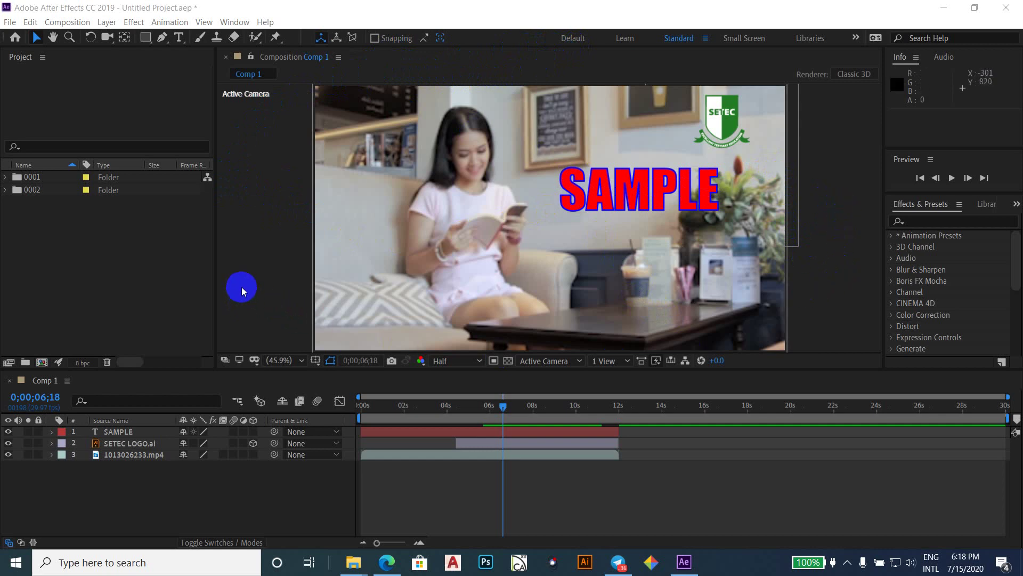
- Select the SAMPLE text layer, then focus the Project panel's item list
left_click(145, 238)
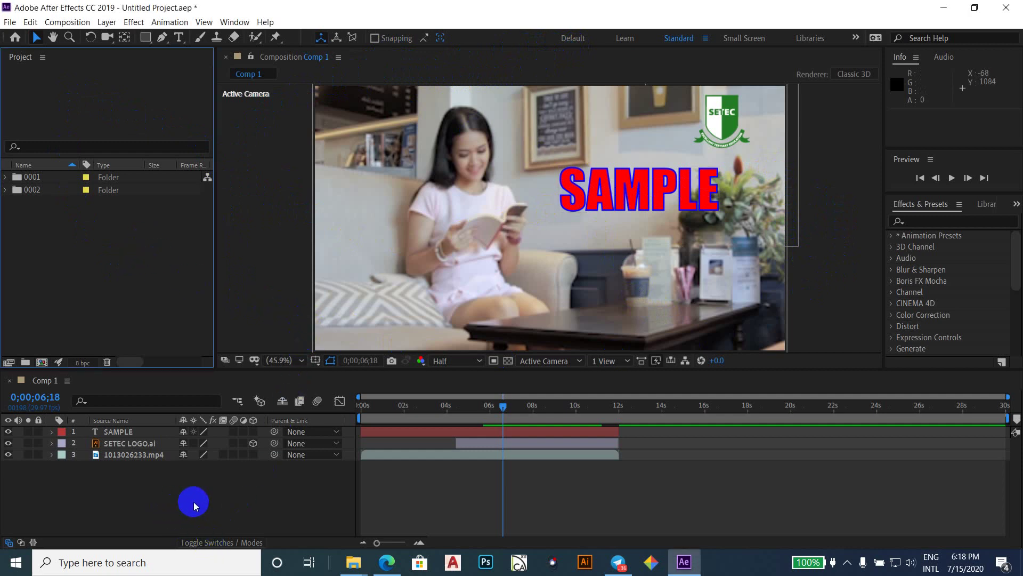
left_click(128, 431)
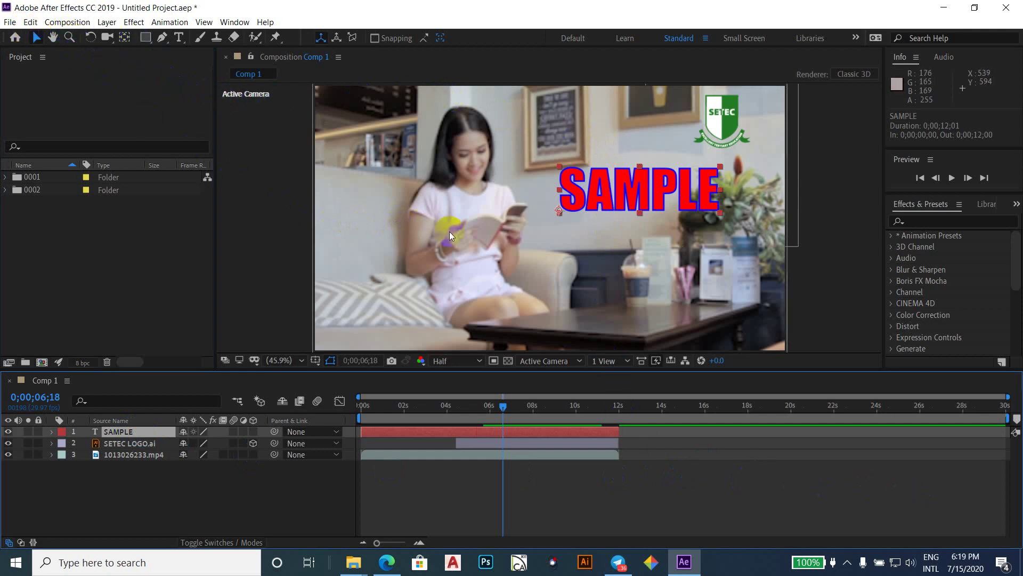
left_click(184, 277)
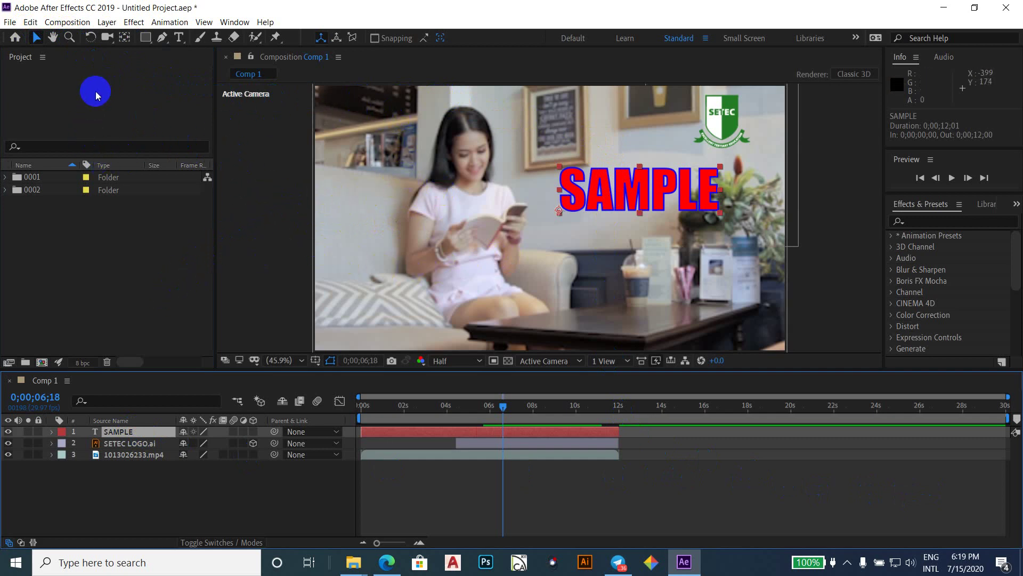
left_click(95, 91)
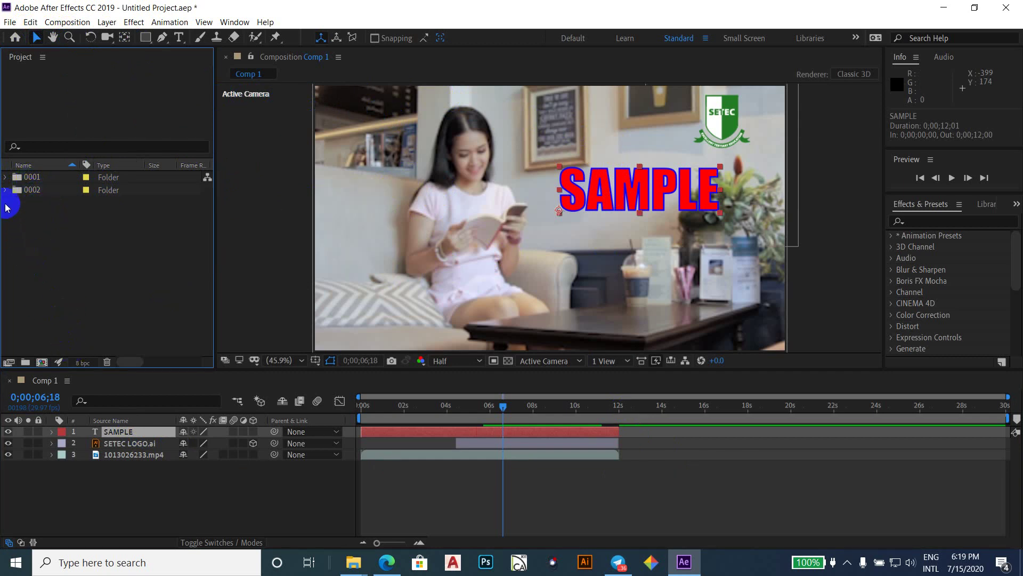
- Expand folder 0001 and select Comp 1 to check its size and frame rate
left_click(6, 178)
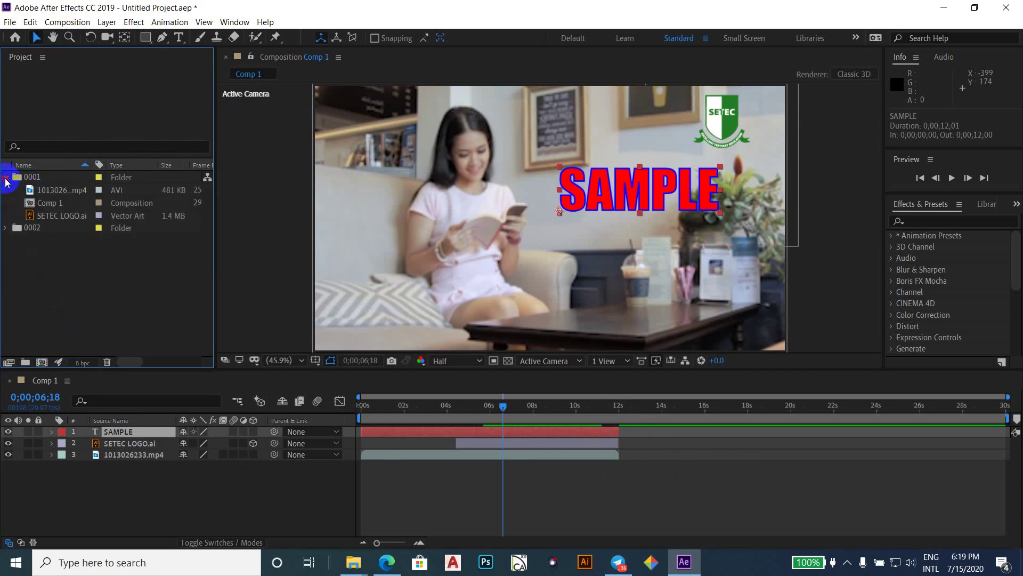
left_click(5, 178)
left_click(5, 178)
left_click(51, 205)
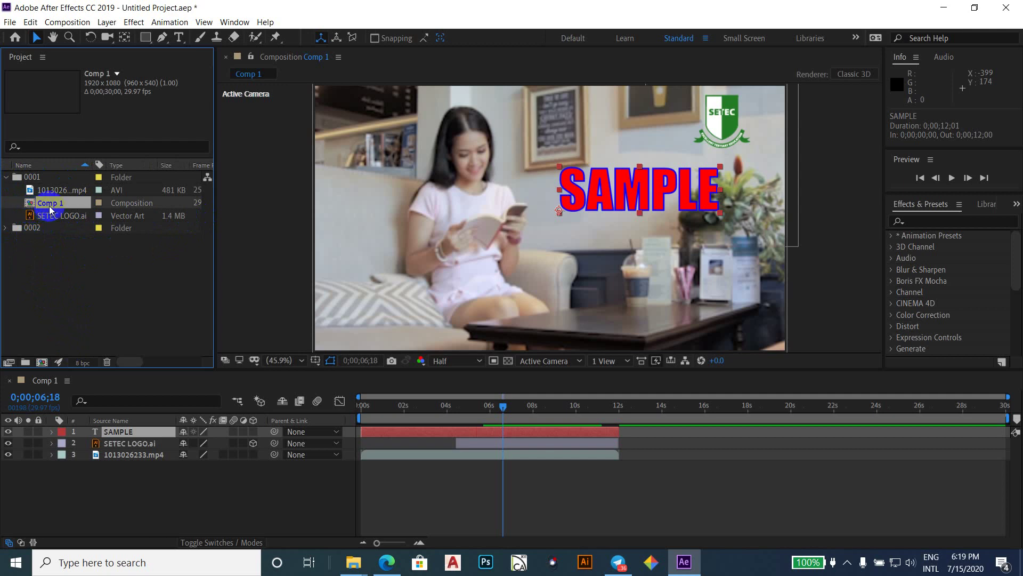
left_click(79, 261)
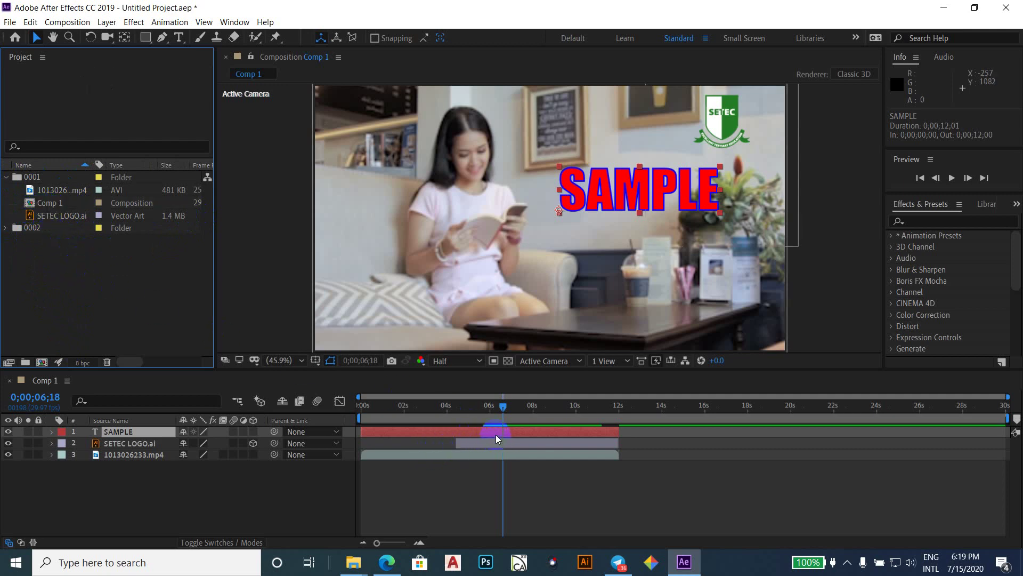
- Expand folder 0002 to reveal the second video clip
left_click(20, 261)
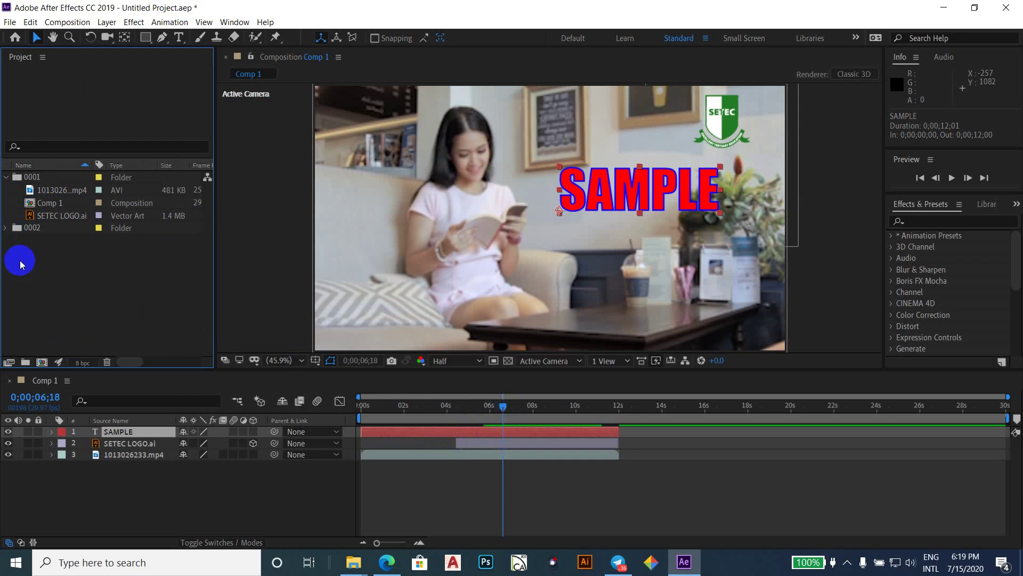
left_click(7, 230)
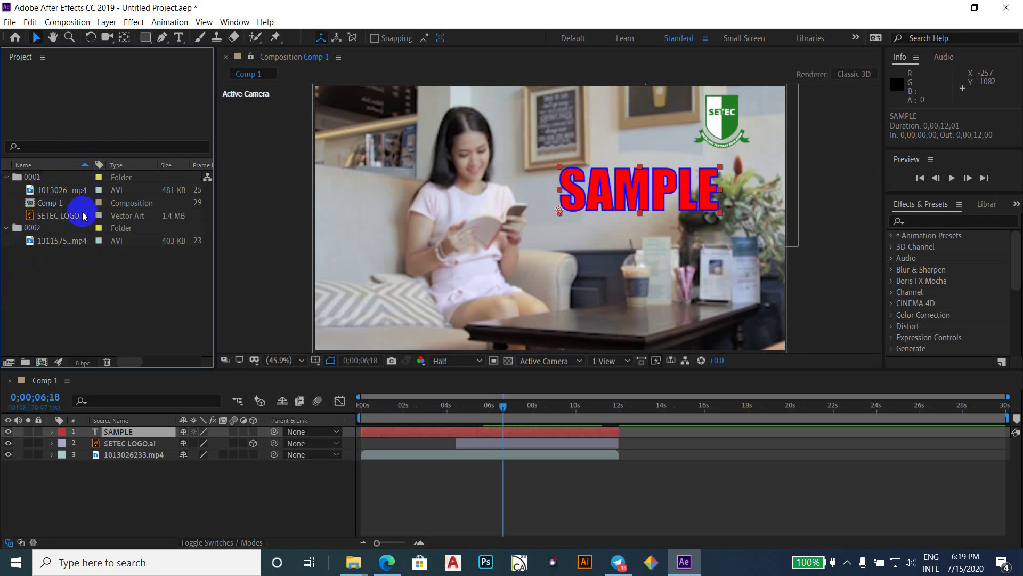
left_click(69, 23)
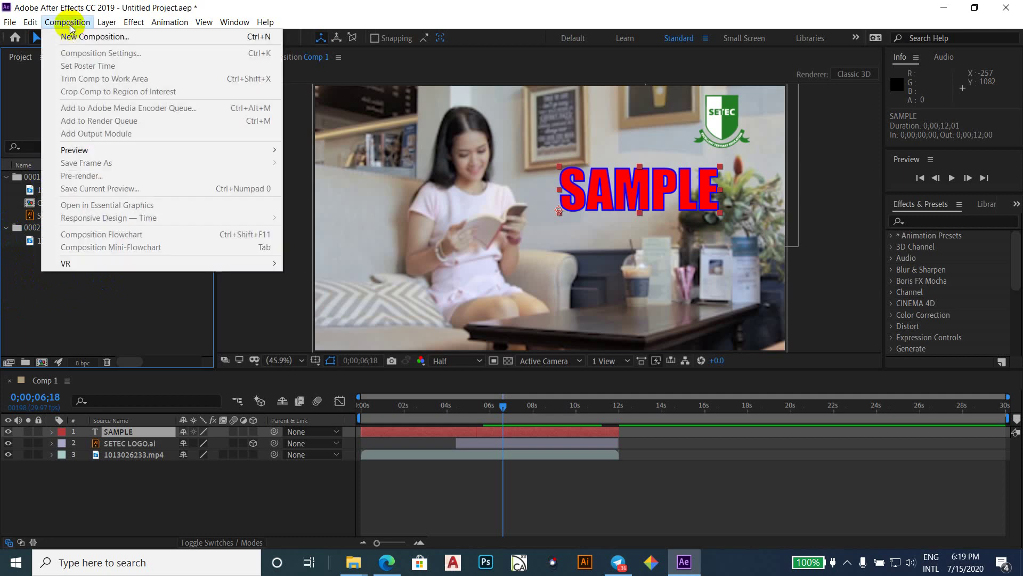
left_click(95, 43)
mouse_move(564, 101)
left_mouse_down()
mouse_move(592, 39)
mouse_move(585, 33)
left_mouse_up()
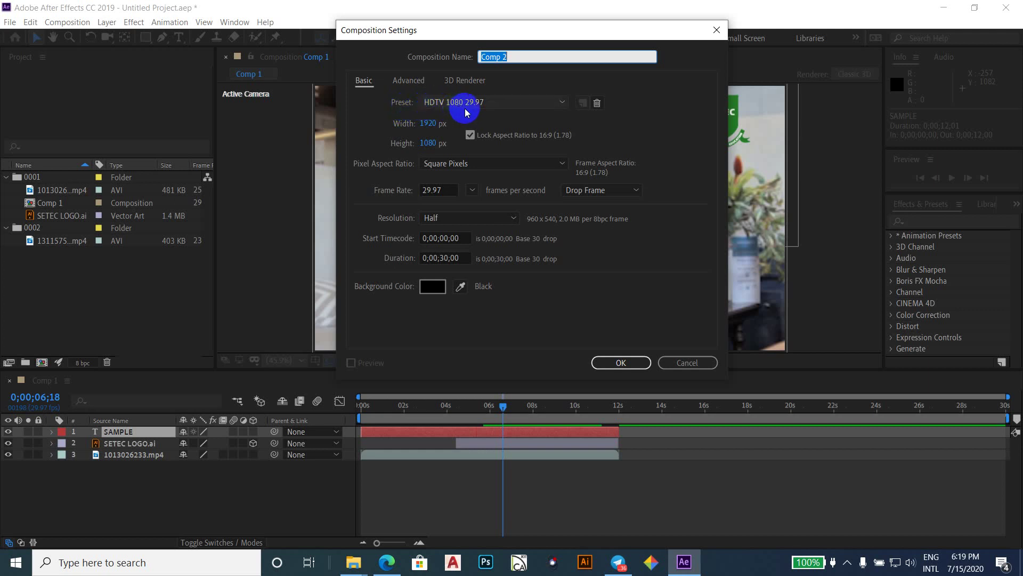
left_click(558, 100)
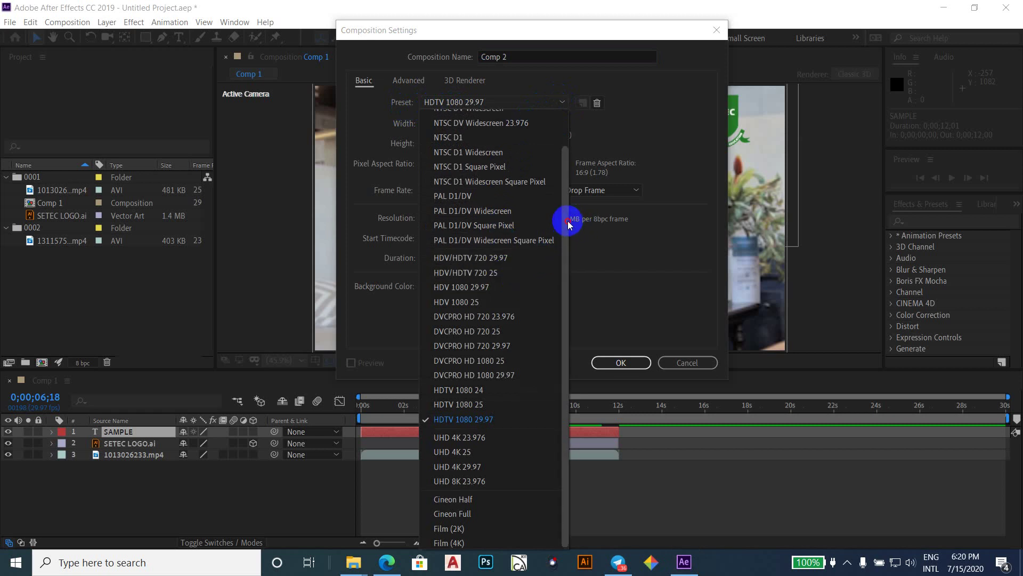
mouse_move(568, 221)
left_mouse_down()
mouse_move(568, 185)
mouse_move(554, 309)
left_mouse_up()
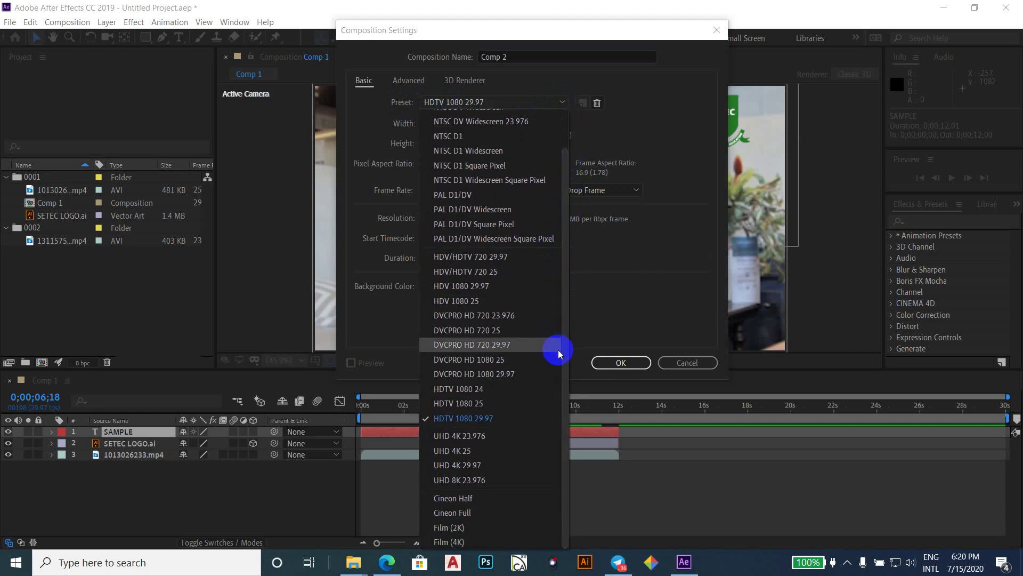
left_click(590, 33)
left_click_drag(590, 33, 590, 16)
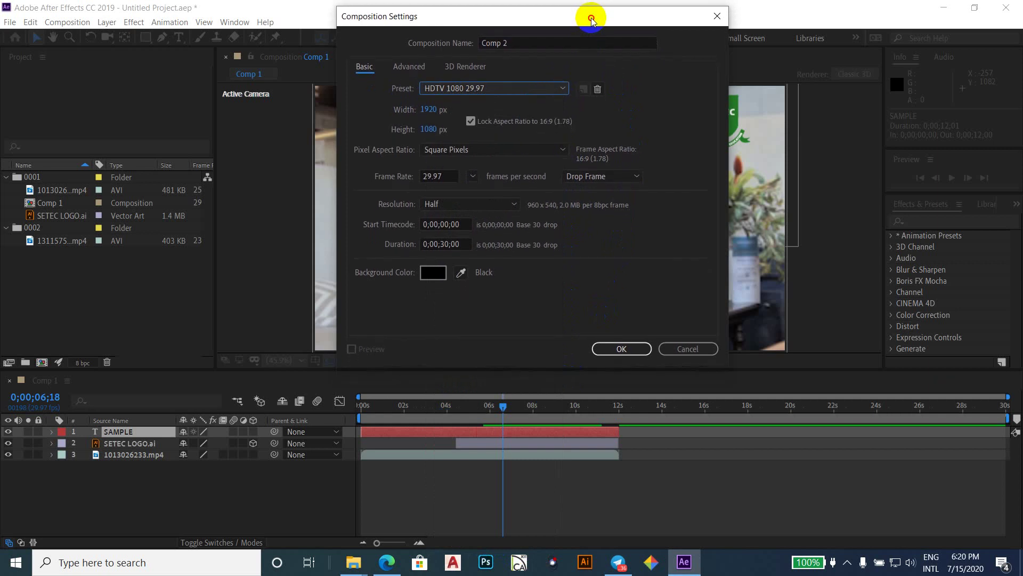
left_click(560, 85)
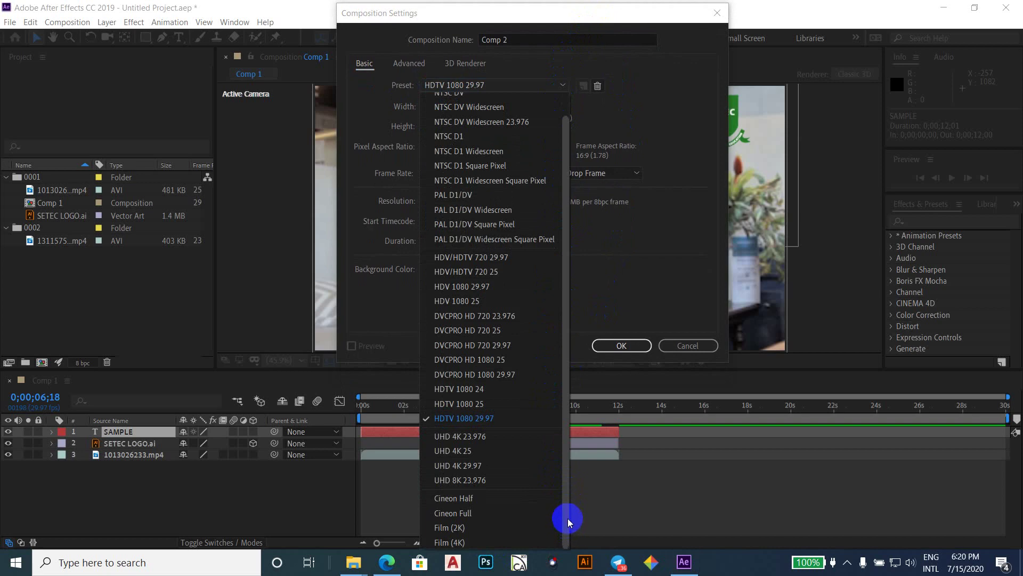
left_click_drag(567, 527, 567, 414)
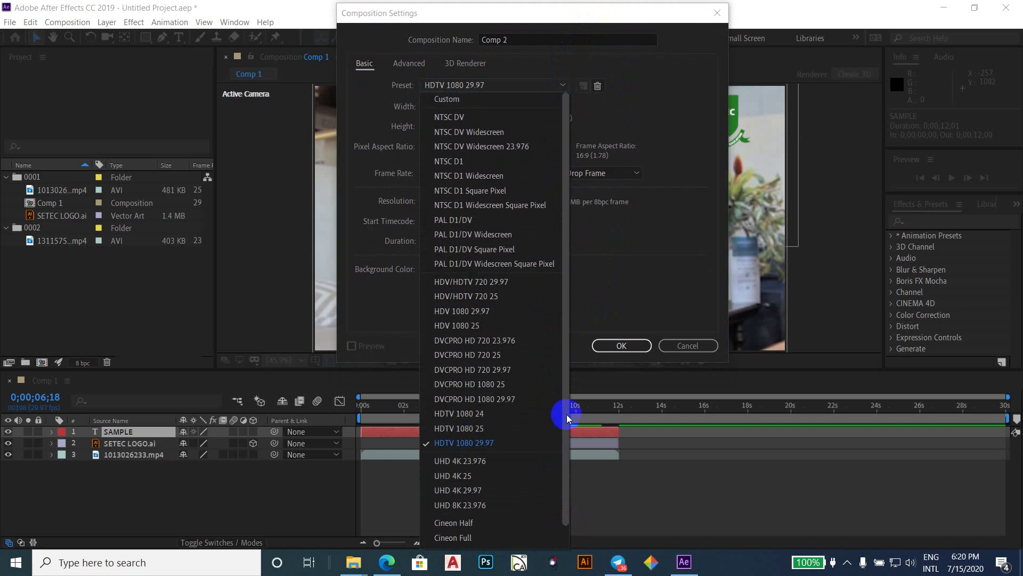
left_click(676, 94)
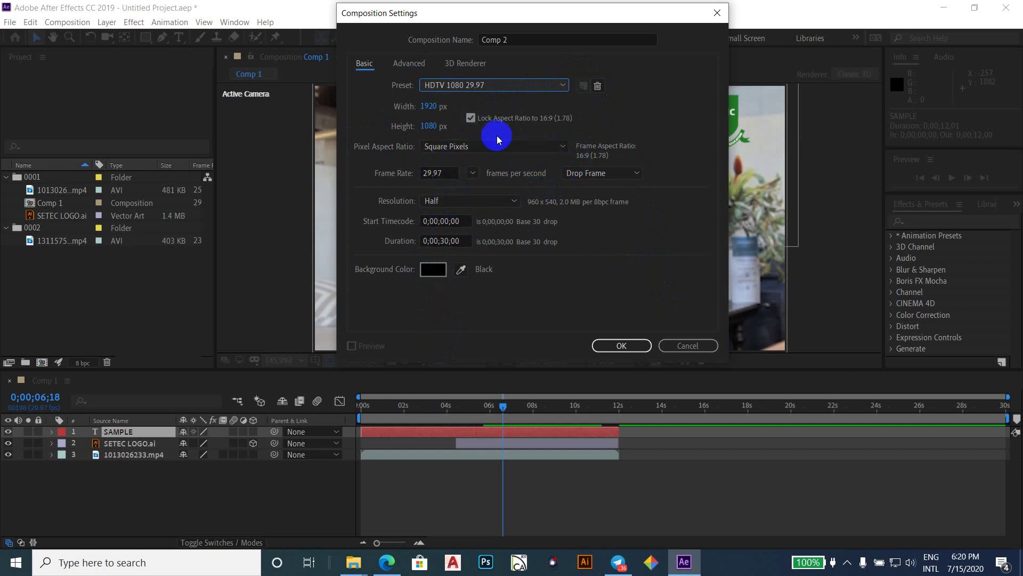
left_click_drag(446, 11, 422, 12)
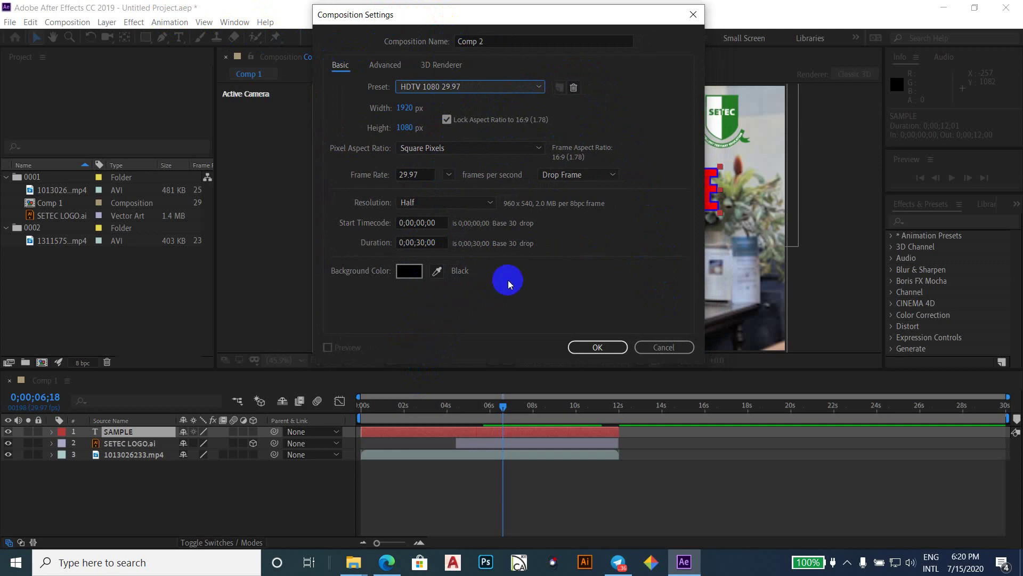
left_click(506, 41)
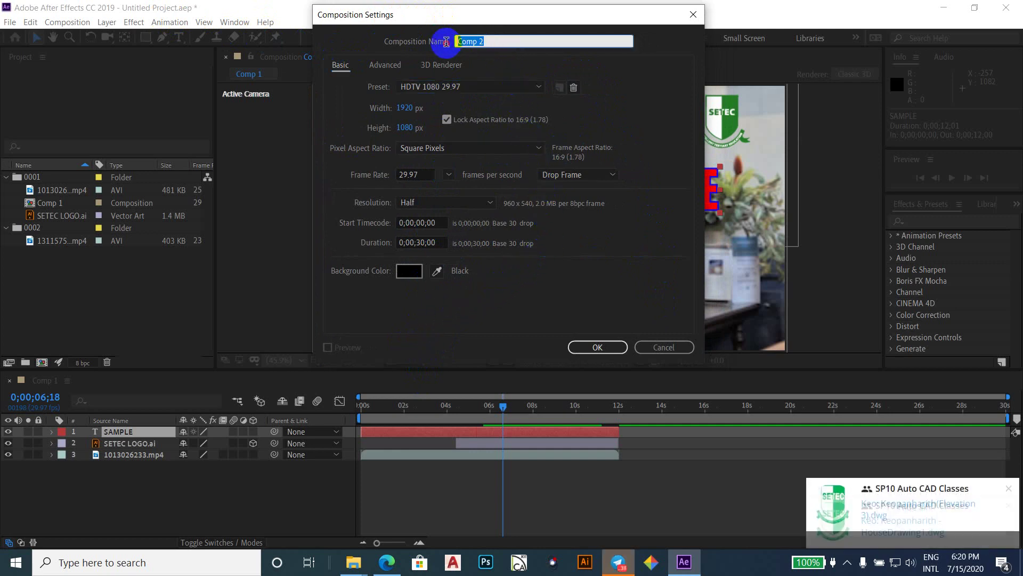
left_click(887, 362)
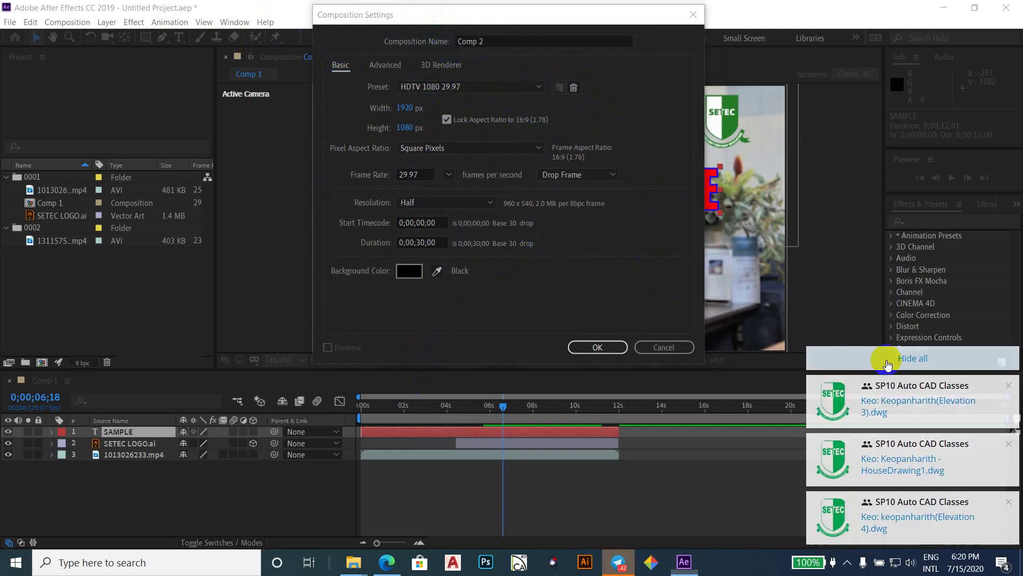
left_click(497, 38)
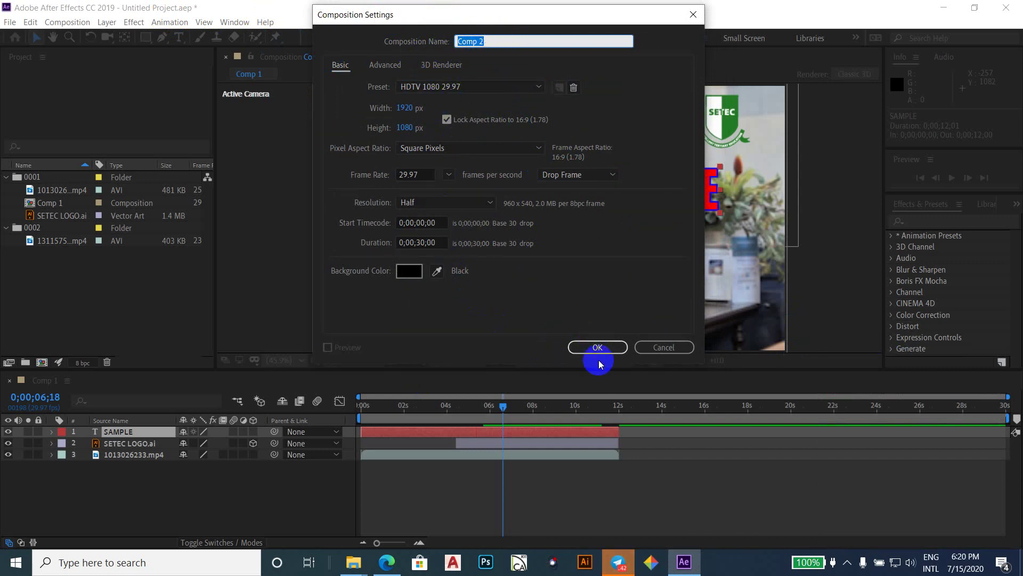
left_click(654, 349)
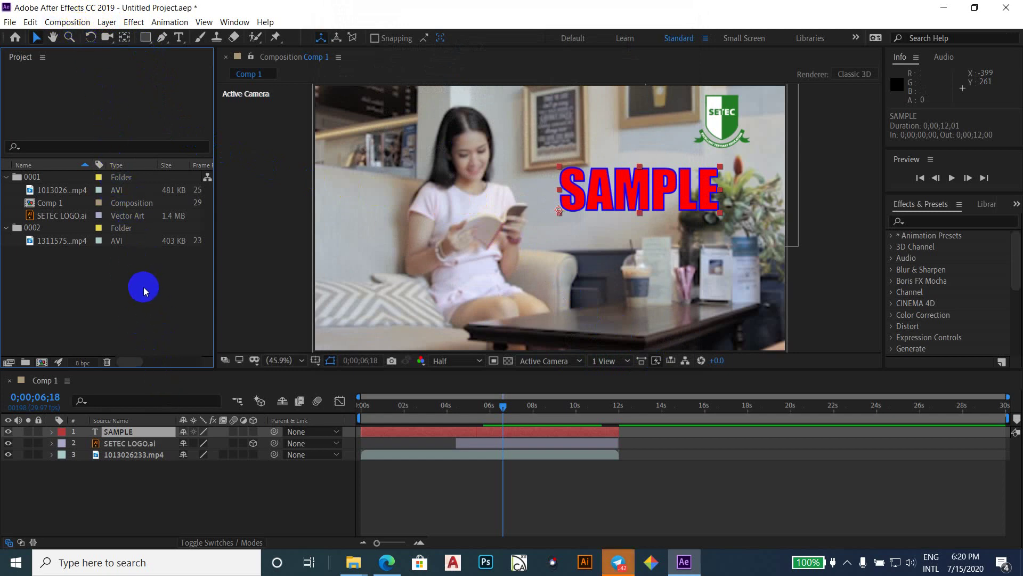
- Drag the 1311575754.mp4 clip onto the Create a New Composition button, after one abandoned attempt
left_click(30, 245)
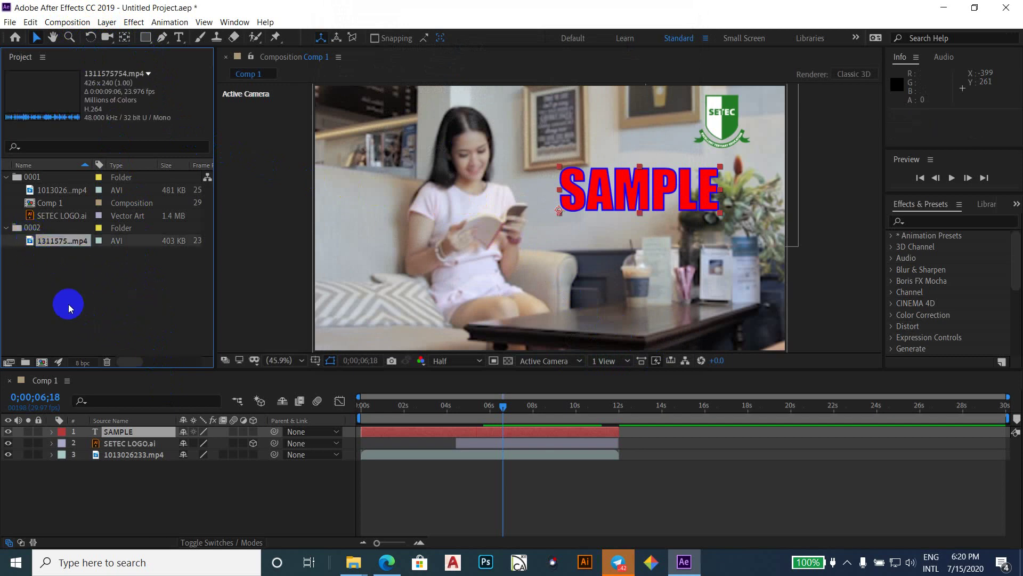
left_click_drag(30, 244, 43, 364)
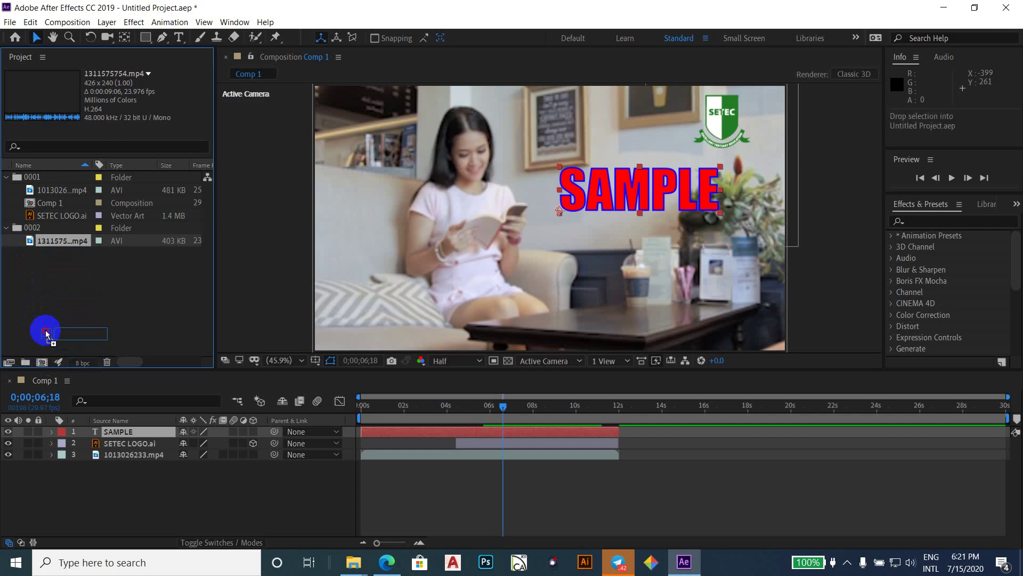
left_click_drag(42, 365, 35, 260)
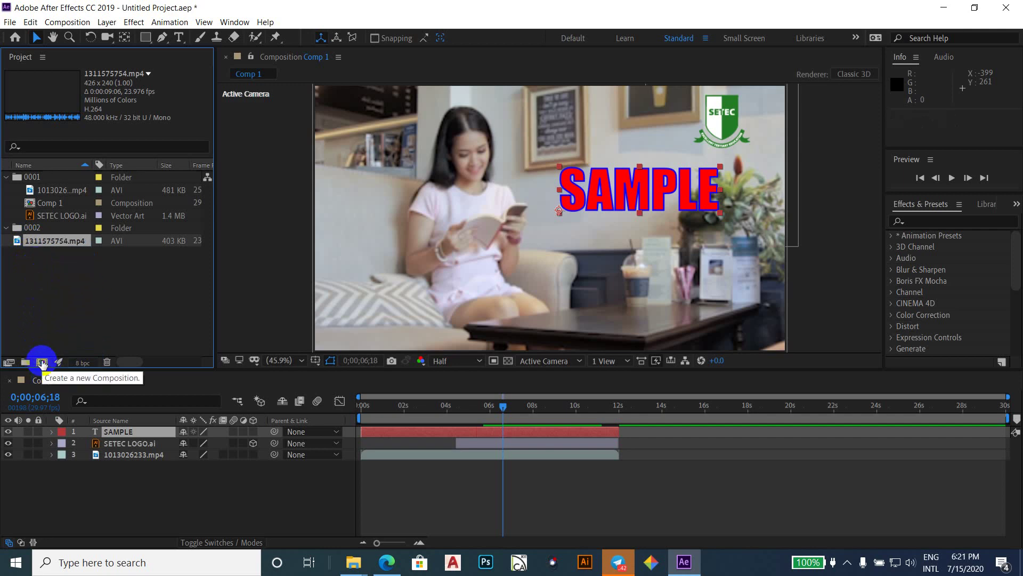
left_click(63, 290)
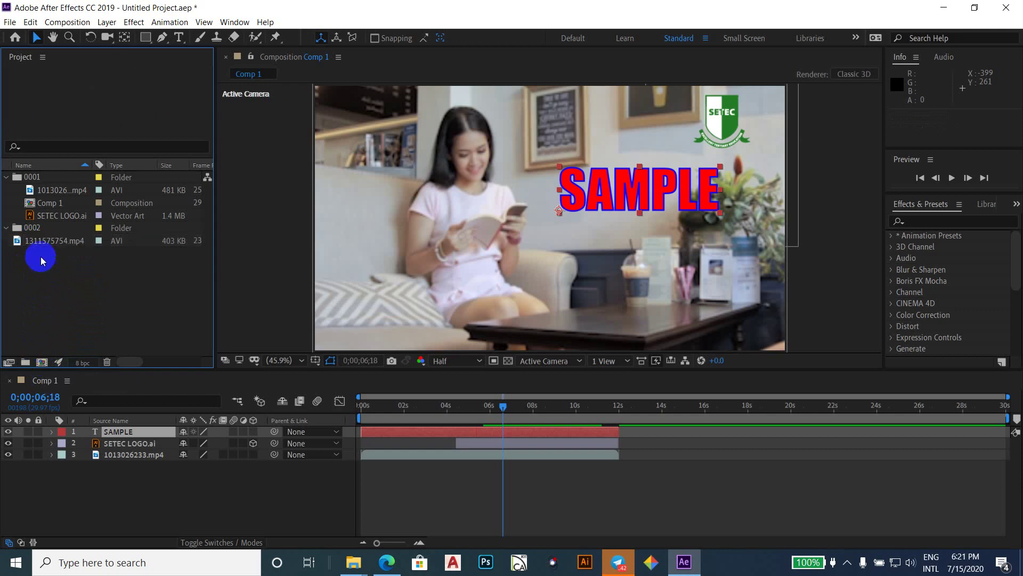
left_click(19, 240)
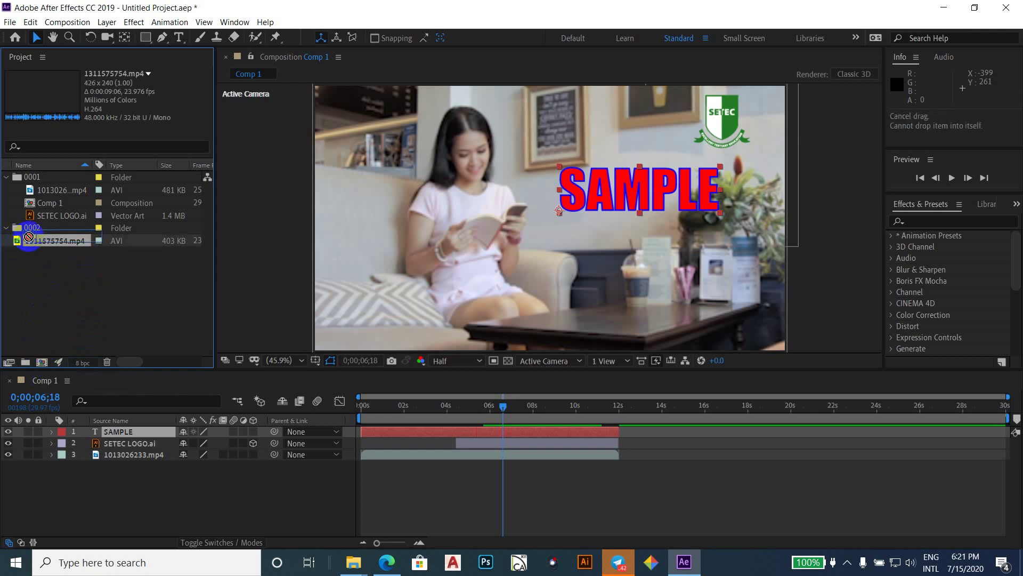
left_click_drag(29, 241, 42, 364)
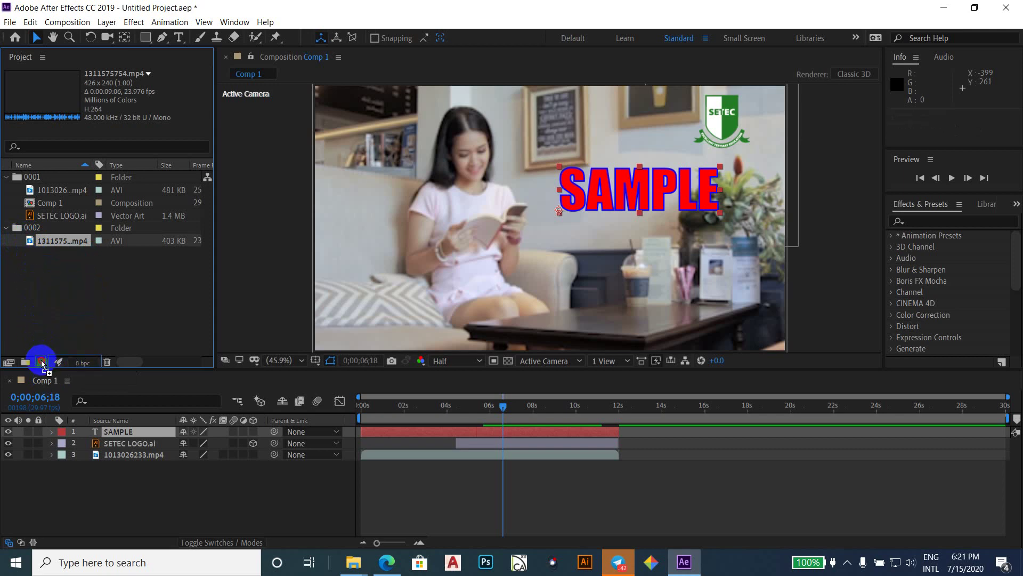
left_click_drag(43, 363, 42, 364)
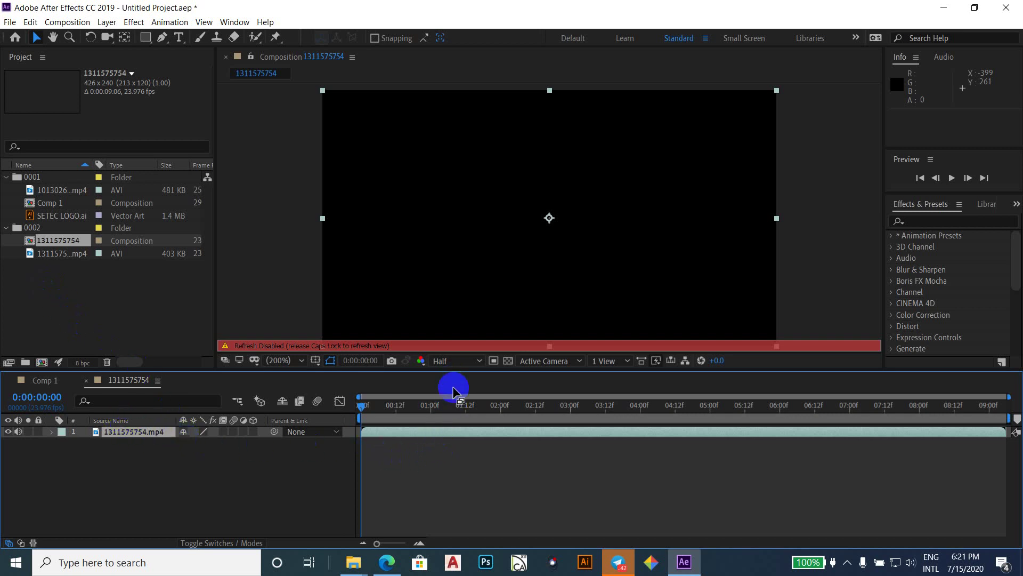
left_click(458, 406)
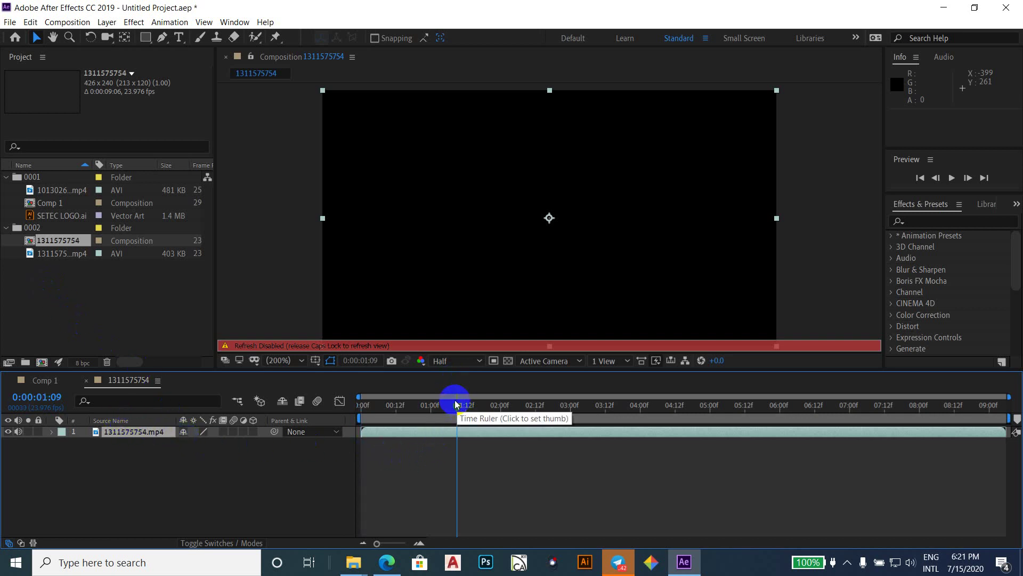
key("space")
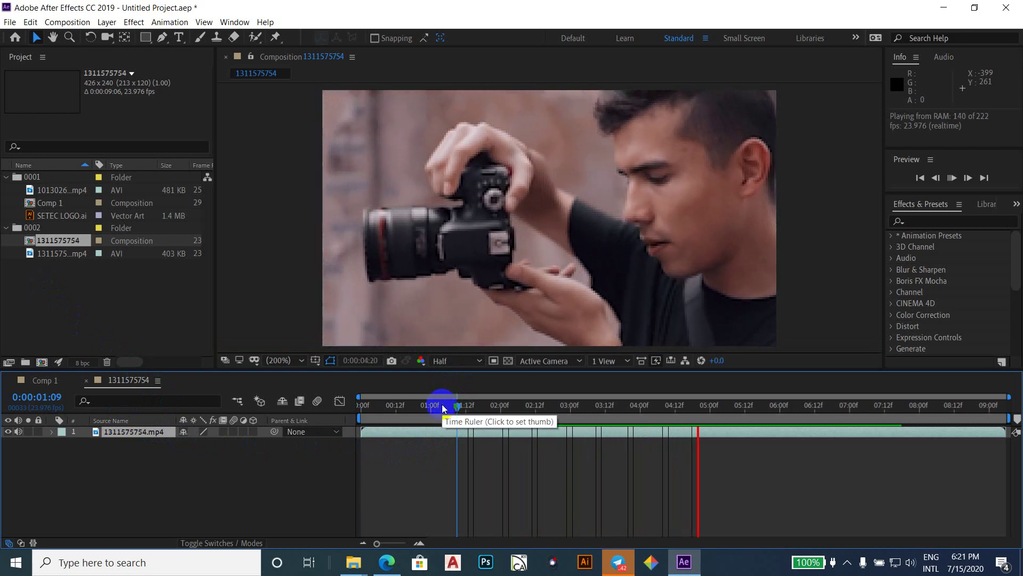
key("space")
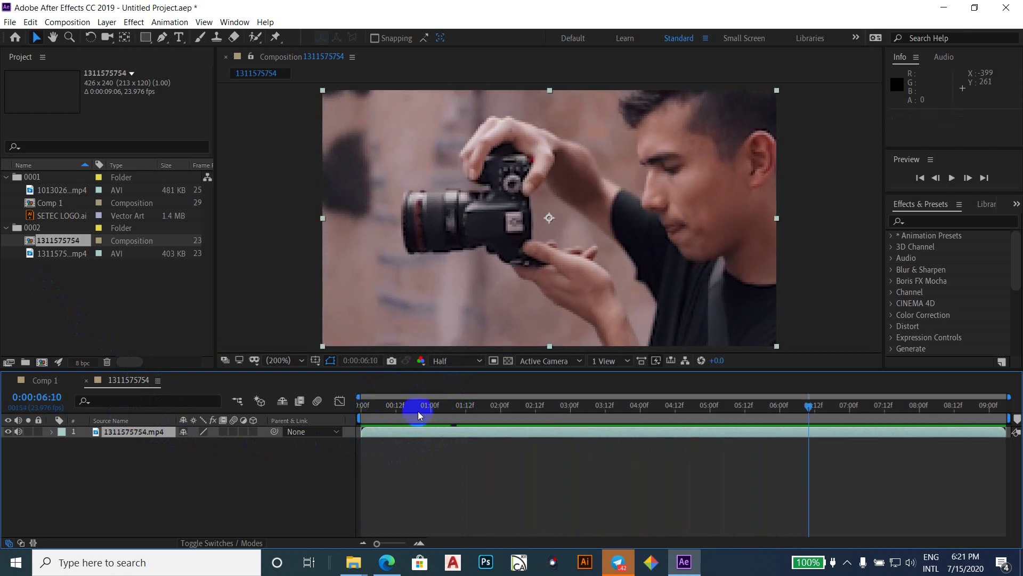
- Preview the clip again from near its start, stopping at 0:00:02:14
left_click(381, 406)
key("space")
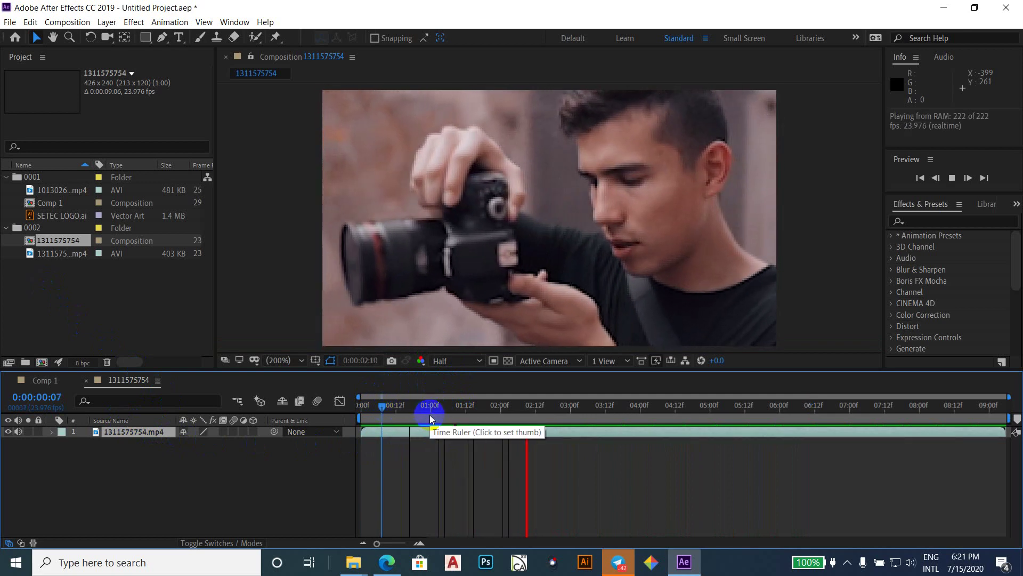
key("space")
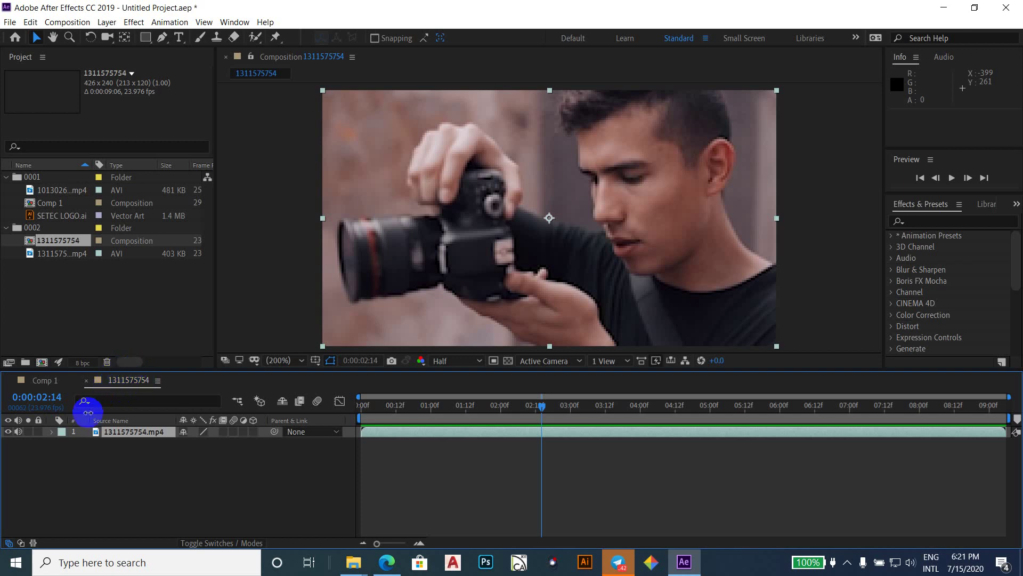
left_click(40, 382)
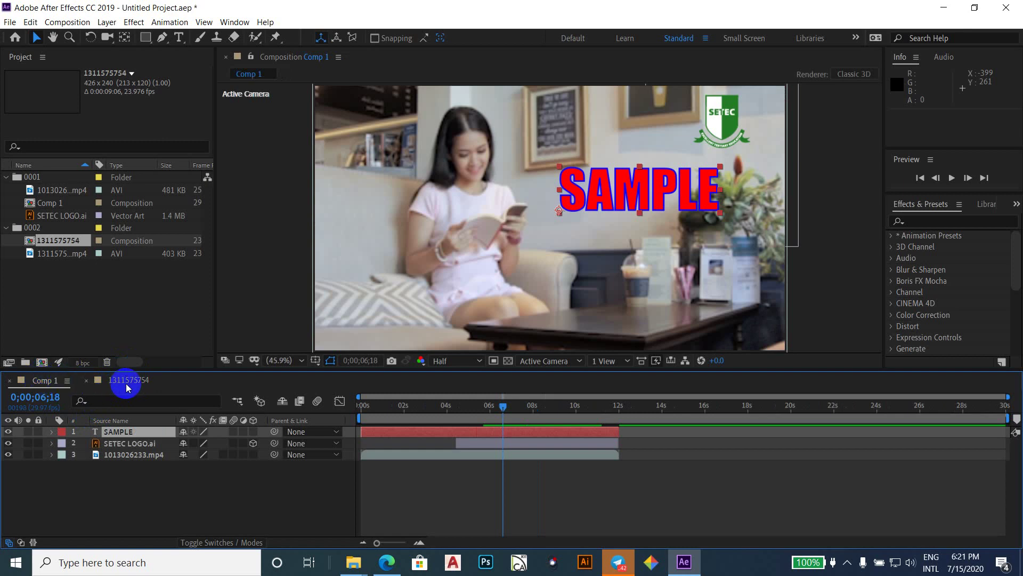
left_click(125, 381)
left_click(36, 382)
left_click(121, 381)
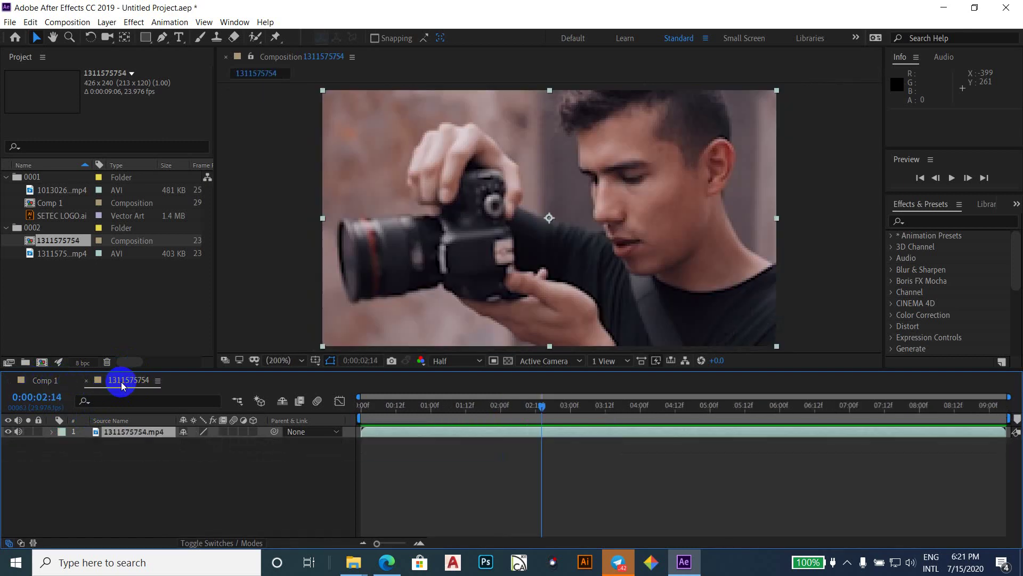
left_click(53, 385)
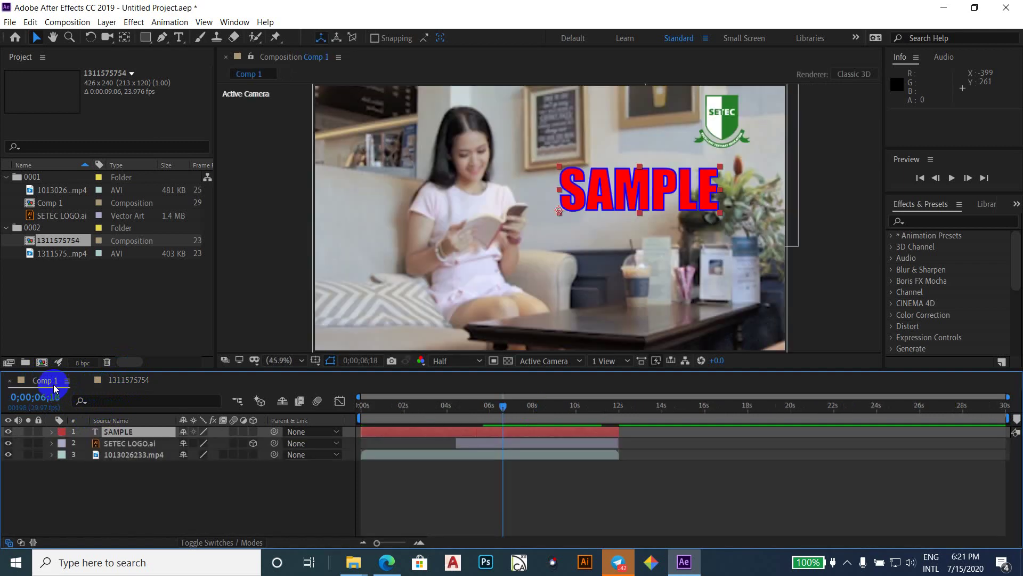
left_click(146, 382)
left_click_drag(165, 384, 85, 382)
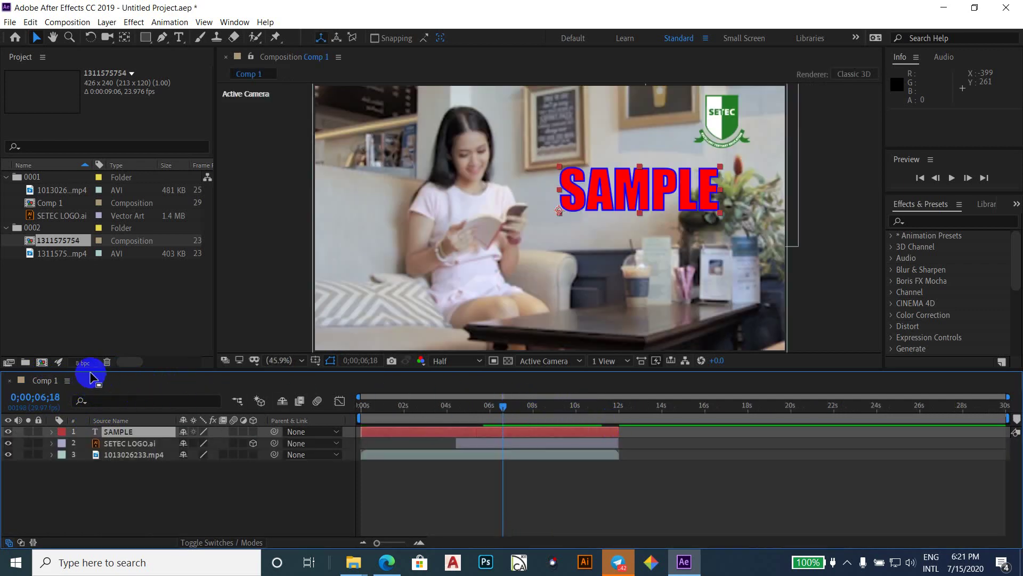
double_click(30, 242)
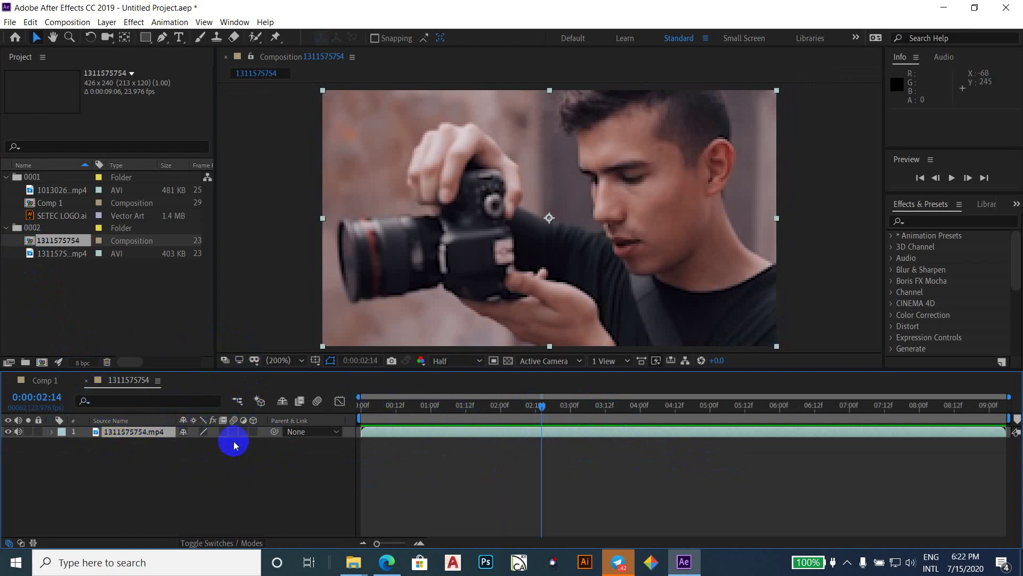
left_click(43, 381)
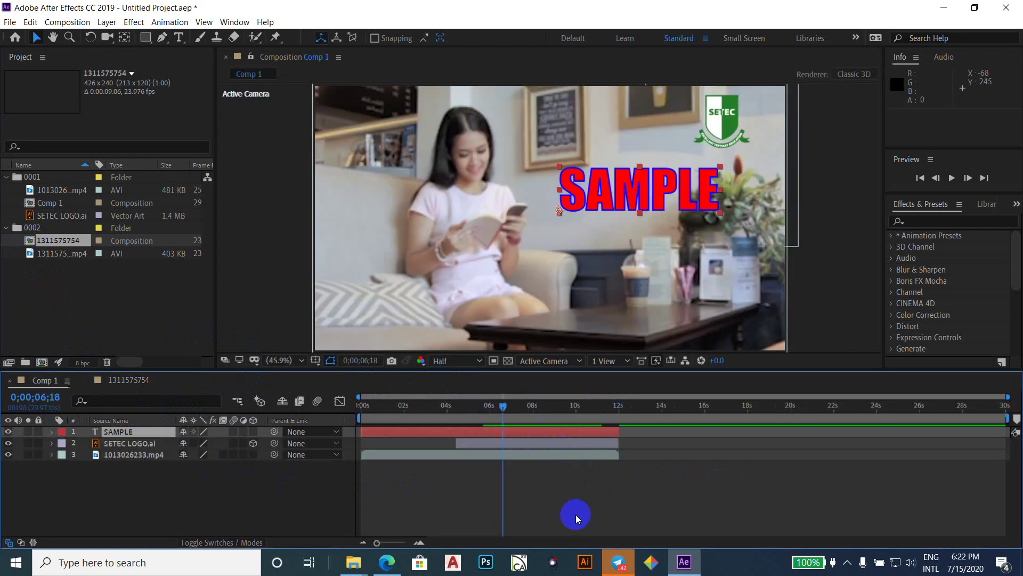
left_click(140, 380)
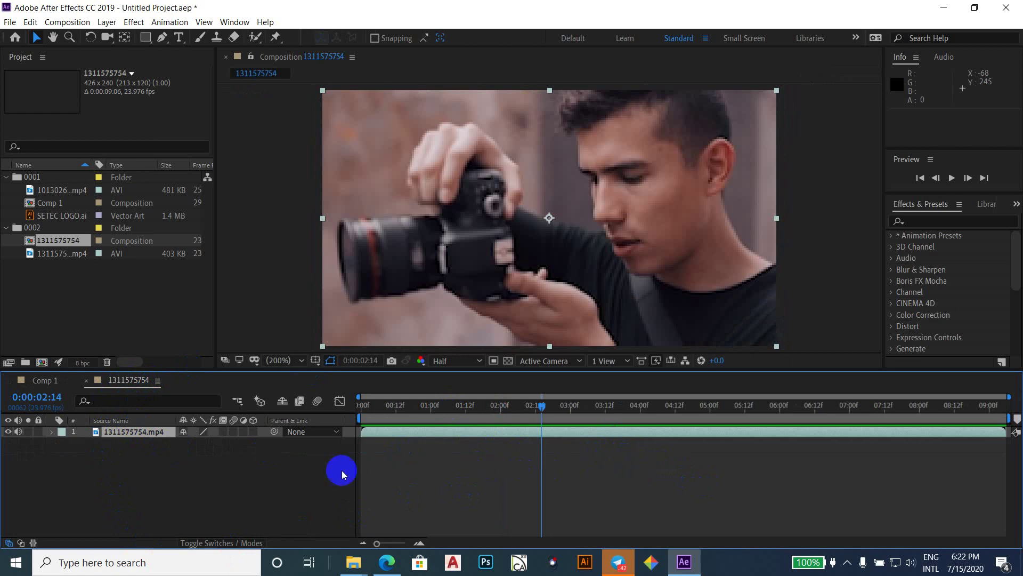
left_click(87, 382)
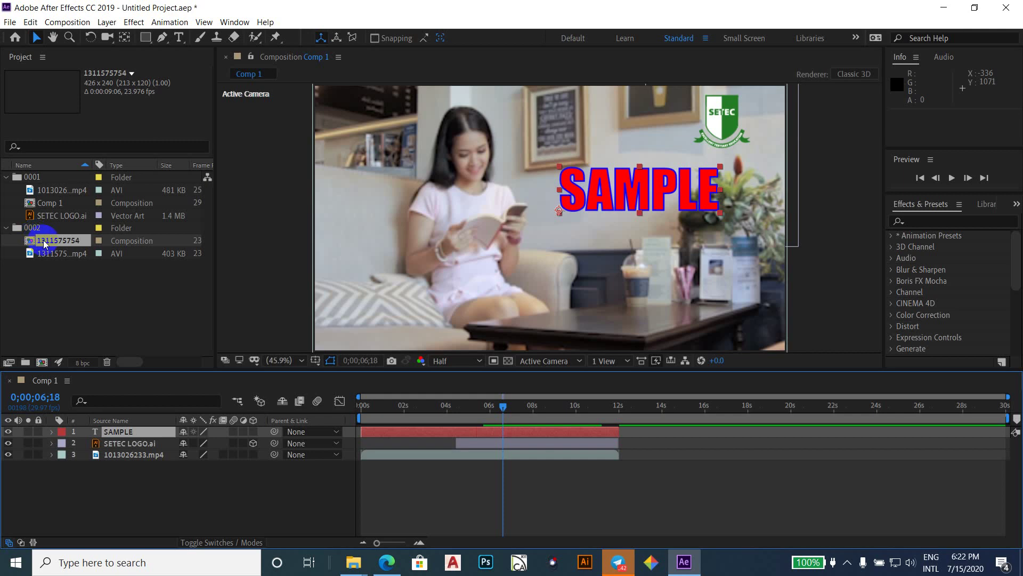
left_click_drag(43, 240, 84, 483)
- Preview Comp 1 from near the start, stopping playback at 0;00;05;09
left_click(469, 433)
left_click(447, 405)
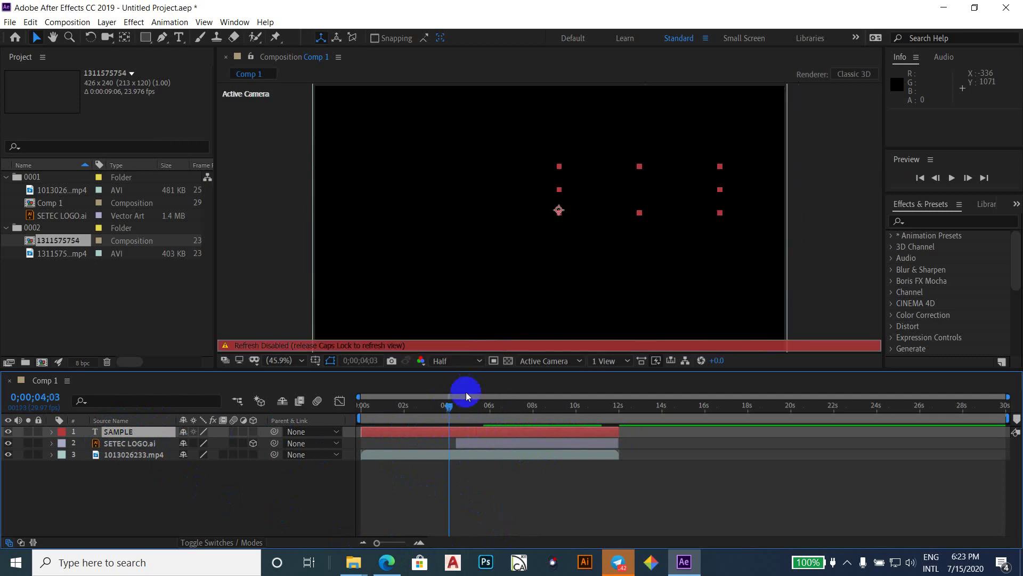
left_click(476, 405)
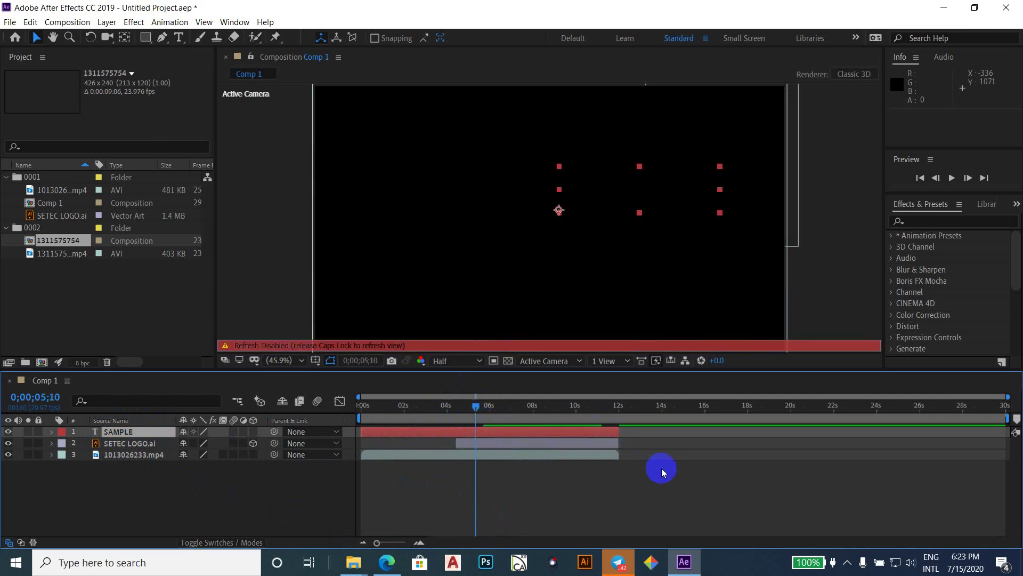
left_click(377, 406)
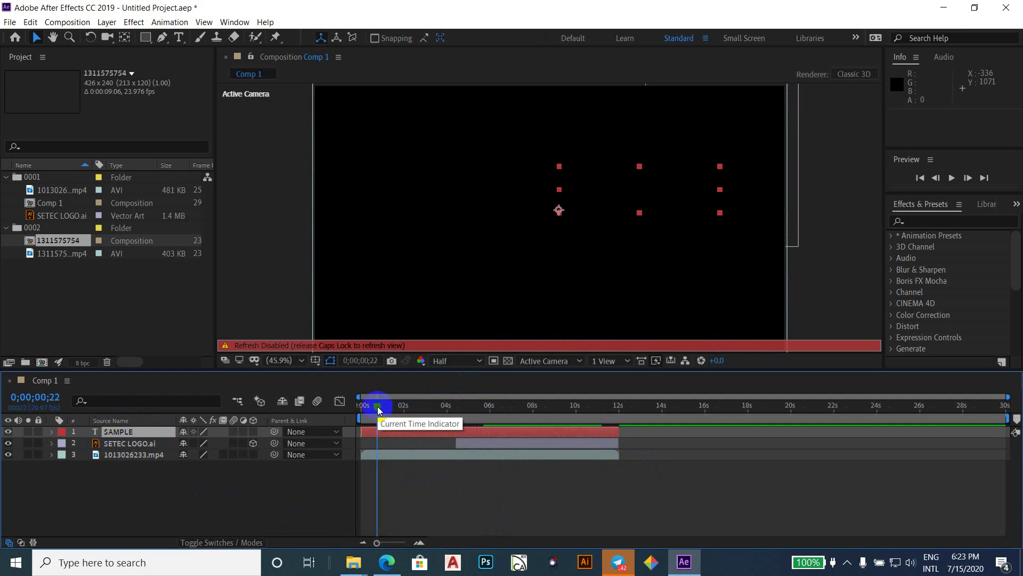
key("space")
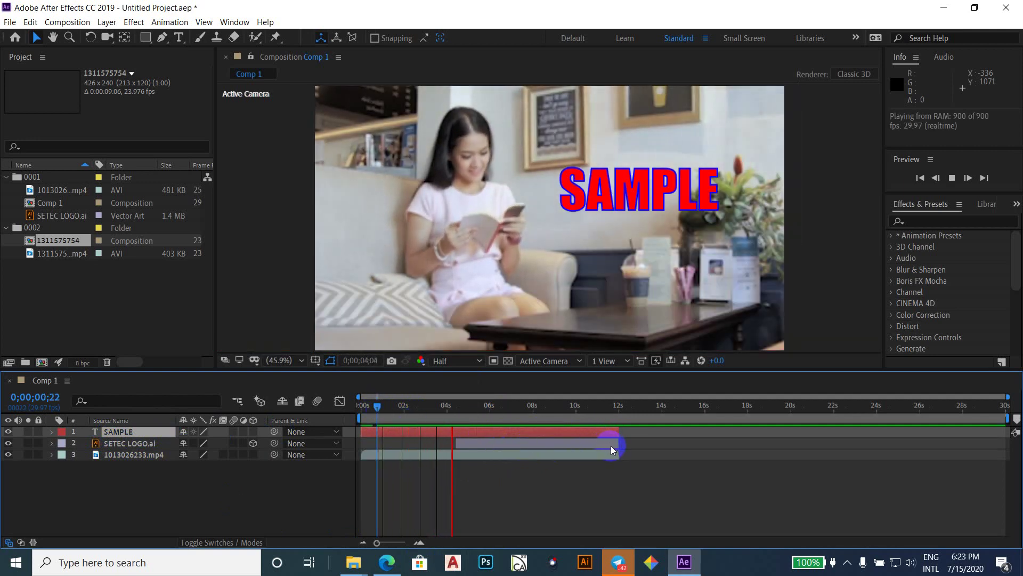
key("space")
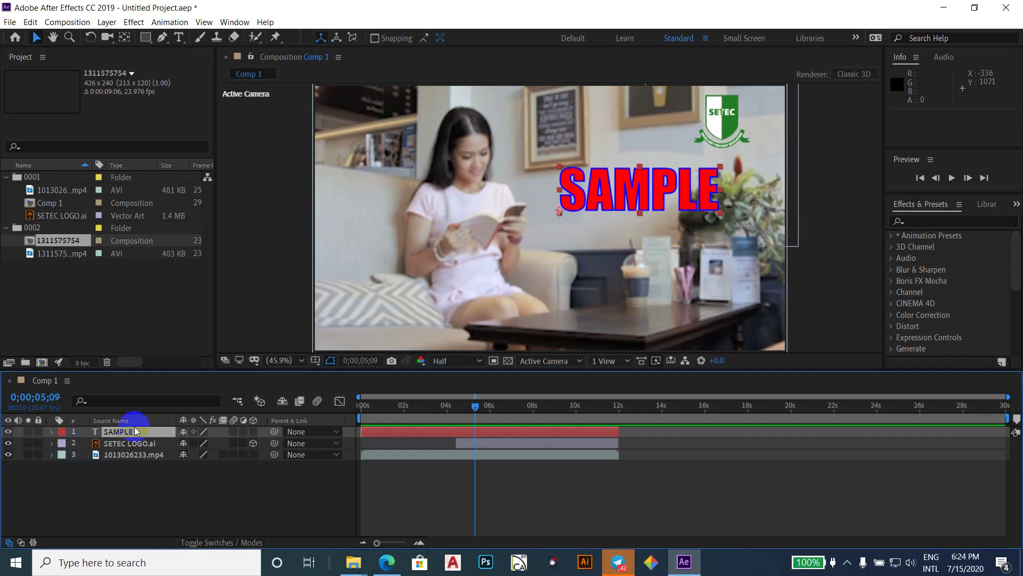
- Hide the SAMPLE text layer, show it again, then deselect it
left_click(8, 431)
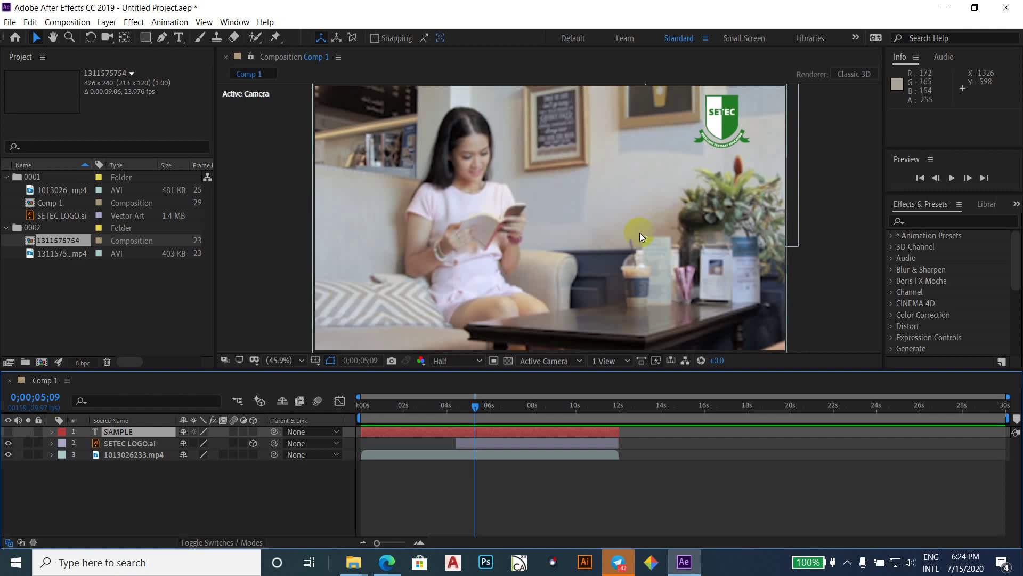
left_click(8, 432)
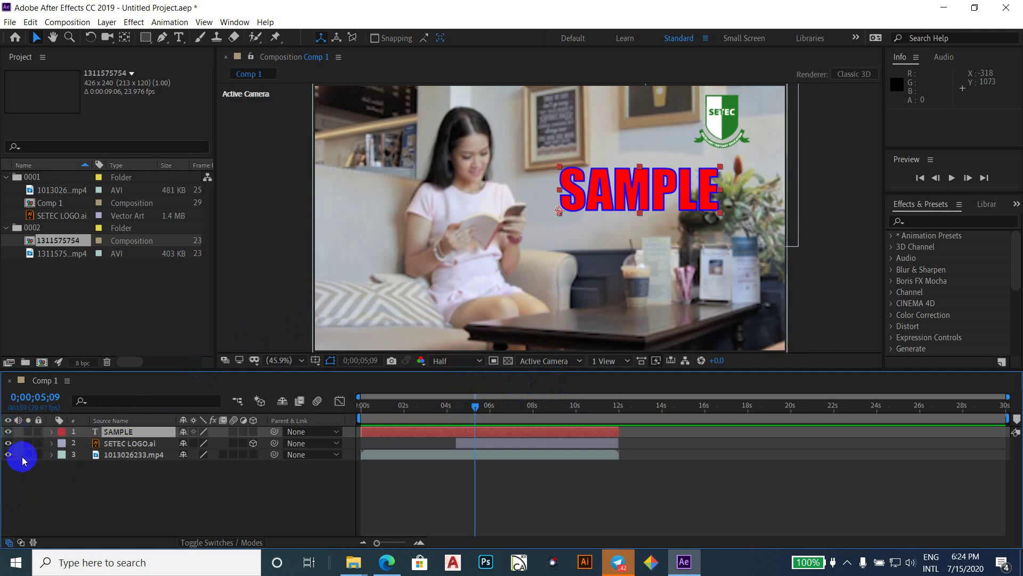
key("Caps_Lock")
key("Caps_Lock")
left_click(20, 457)
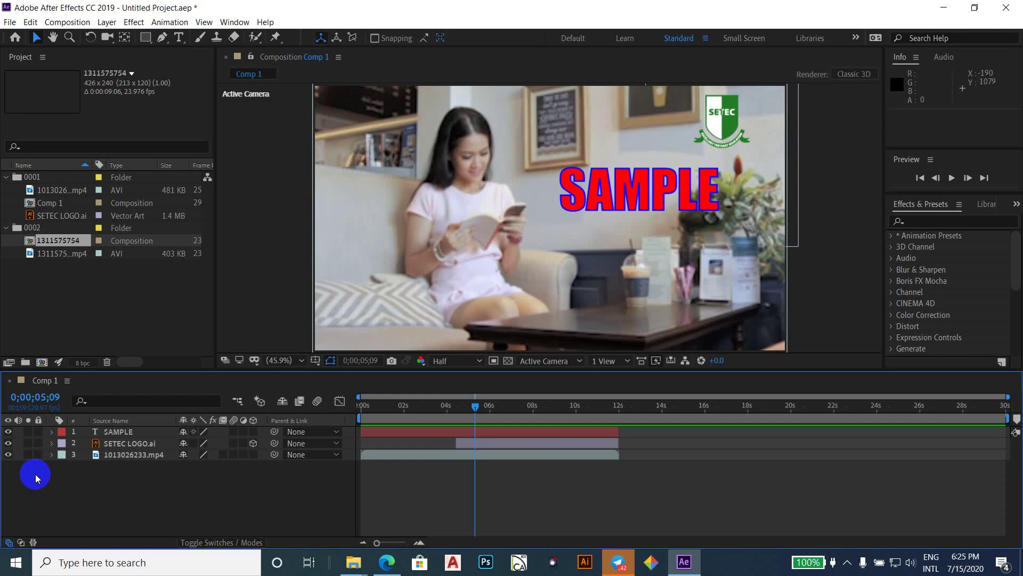
- Solo the 1013026233.mp4 video layer, preview it, then turn its solo off
left_click_drag(35, 474, 49, 451)
left_click(29, 454)
key("Caps_Lock")
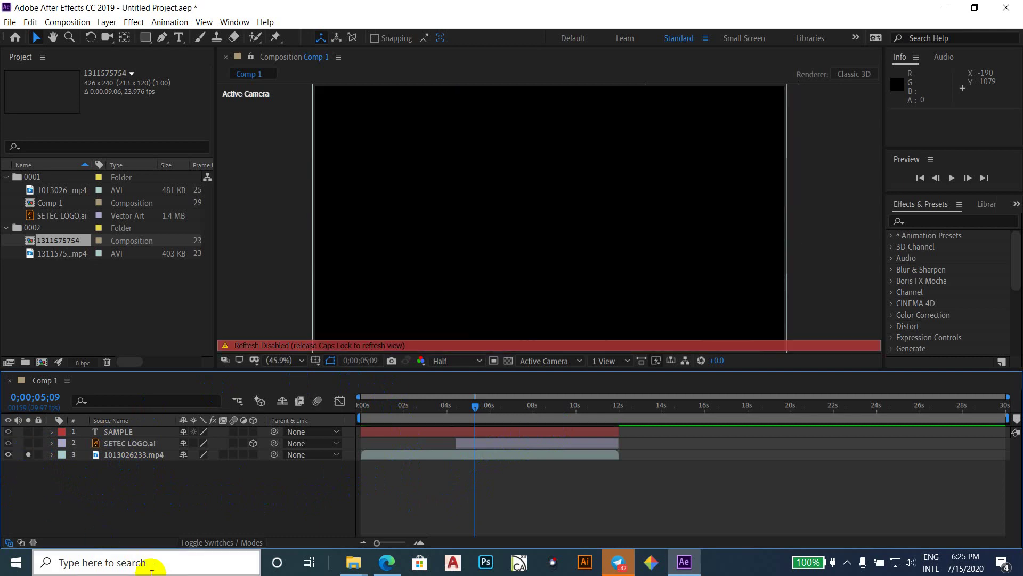
key("Caps_Lock")
key("space")
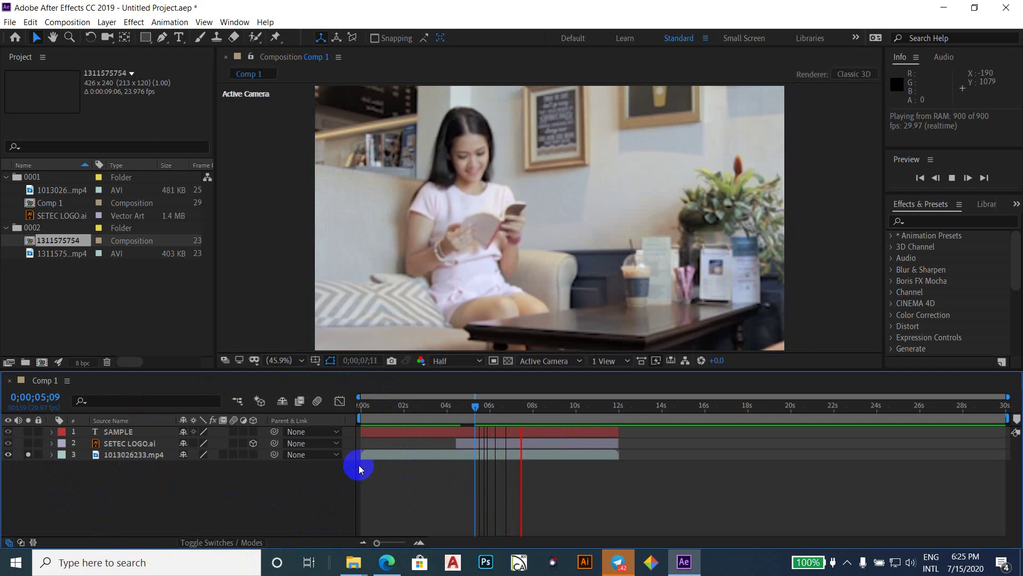
left_click(360, 464)
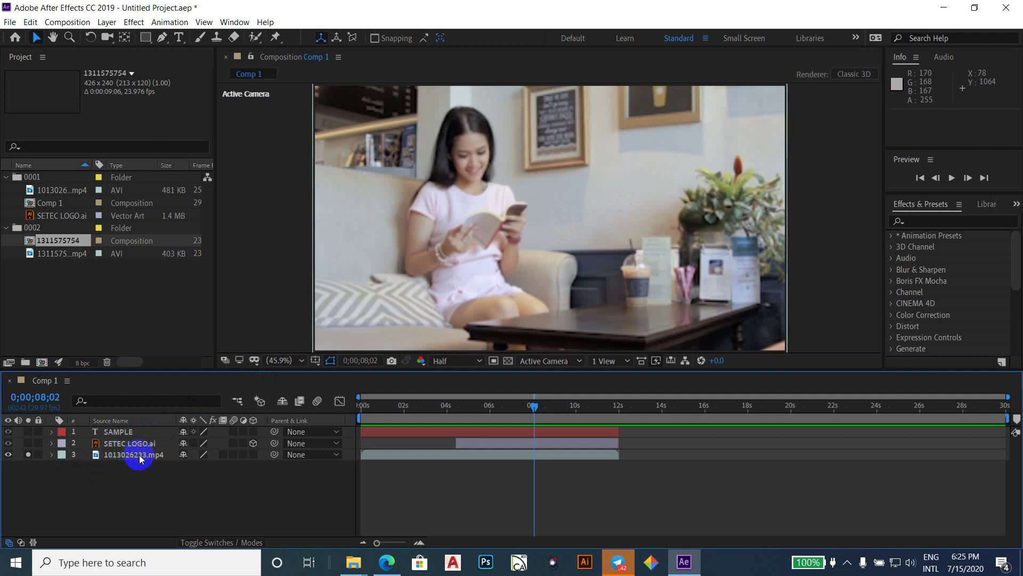
left_click(29, 454)
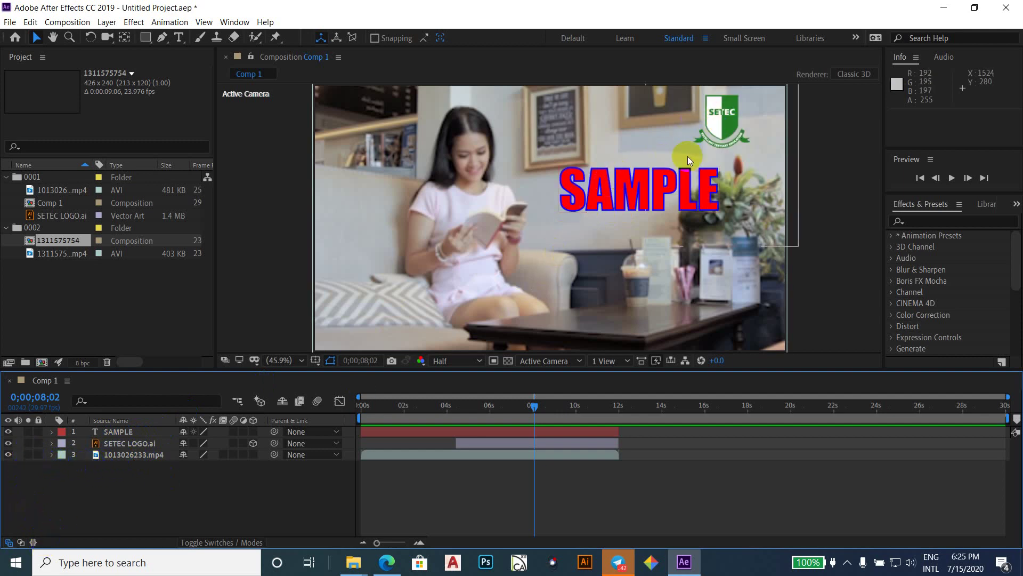
- Solo the SAMPLE text layer and preview it alone on black
left_click(32, 436)
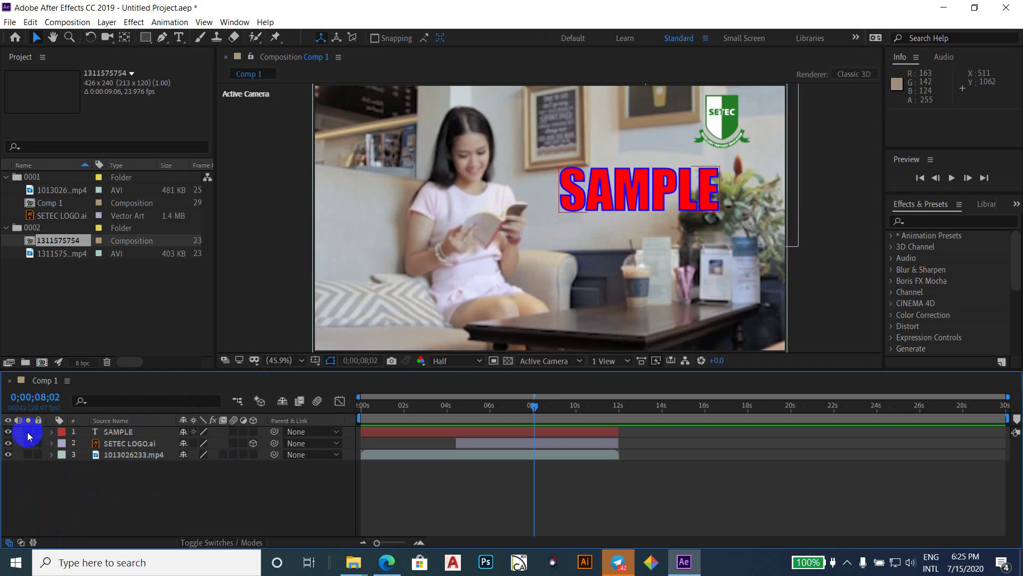
left_click(29, 431)
key("Caps_Lock")
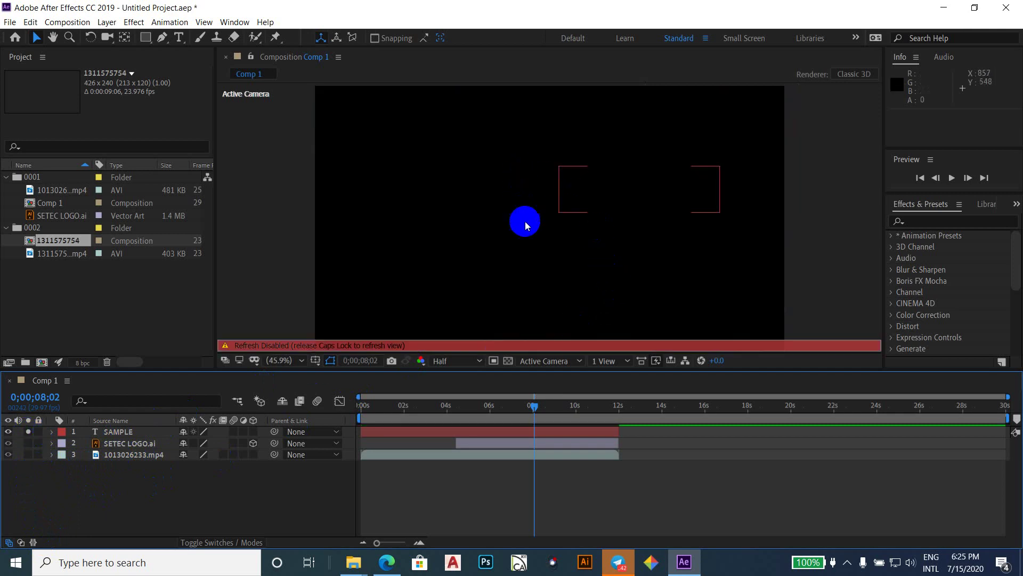
key("space")
key("Caps_Lock")
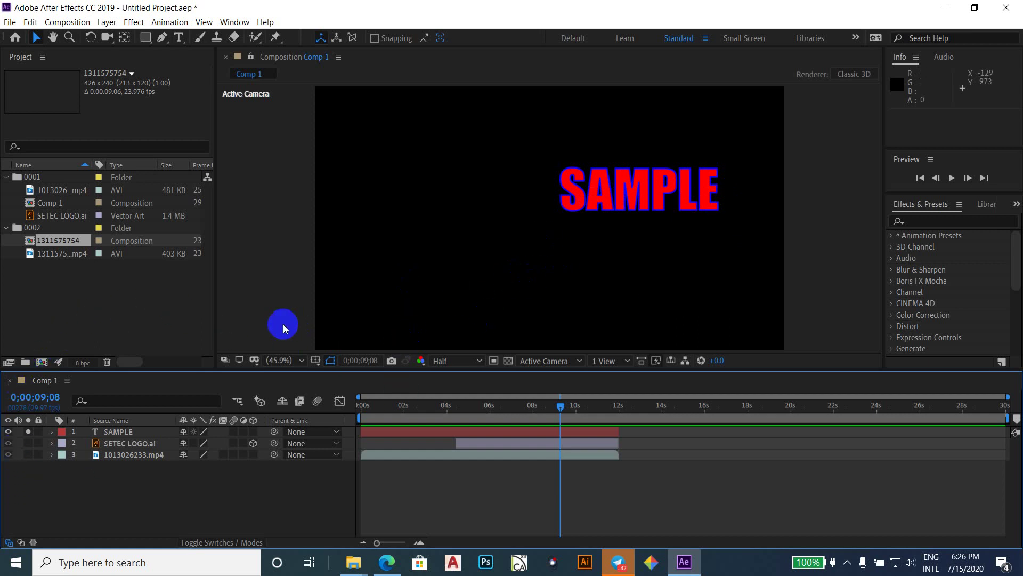
- Turn off solo on the SAMPLE layer, then lock and unlock it
left_click(29, 434)
left_click(29, 433)
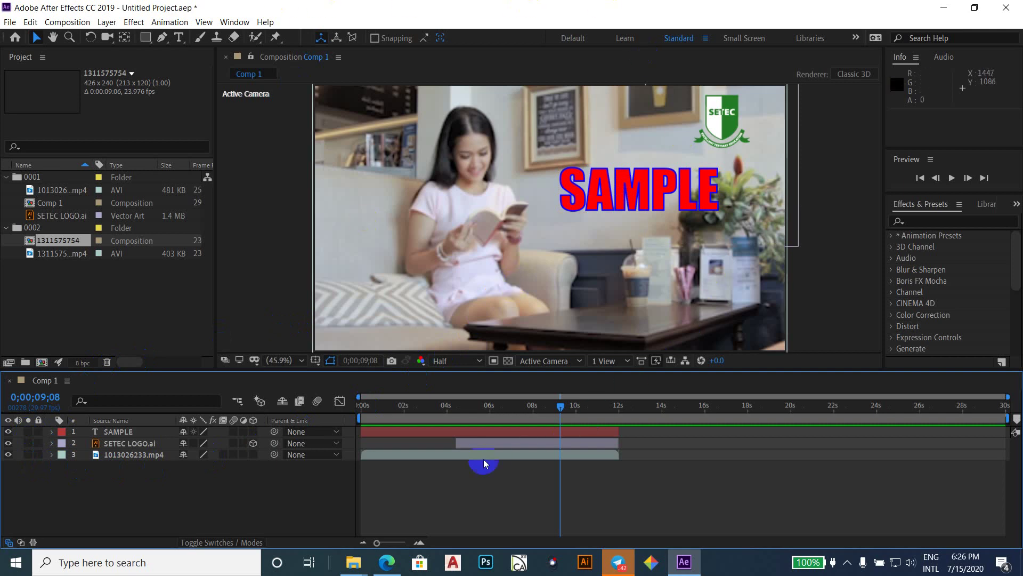
left_click(39, 424)
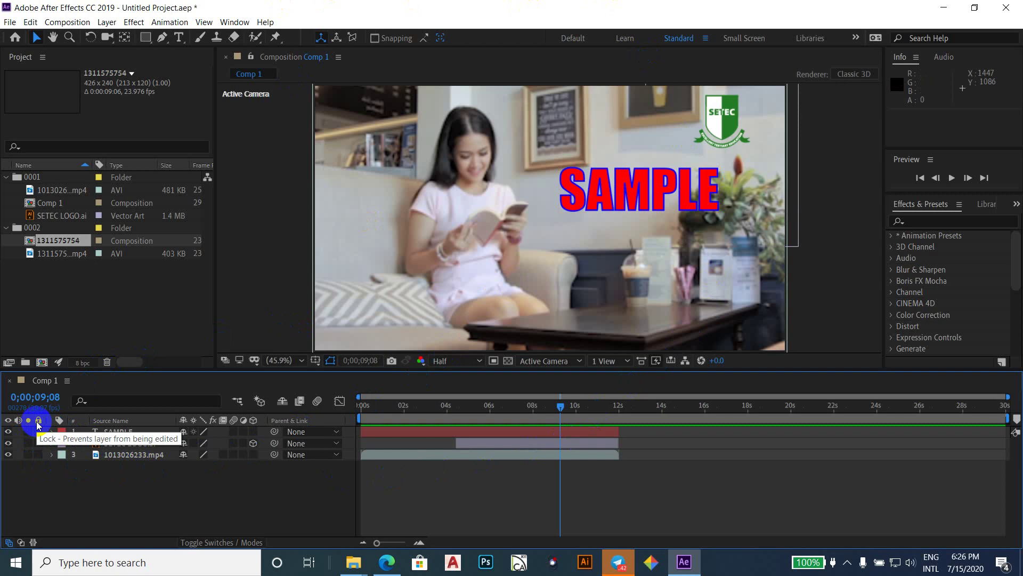
left_click(38, 432)
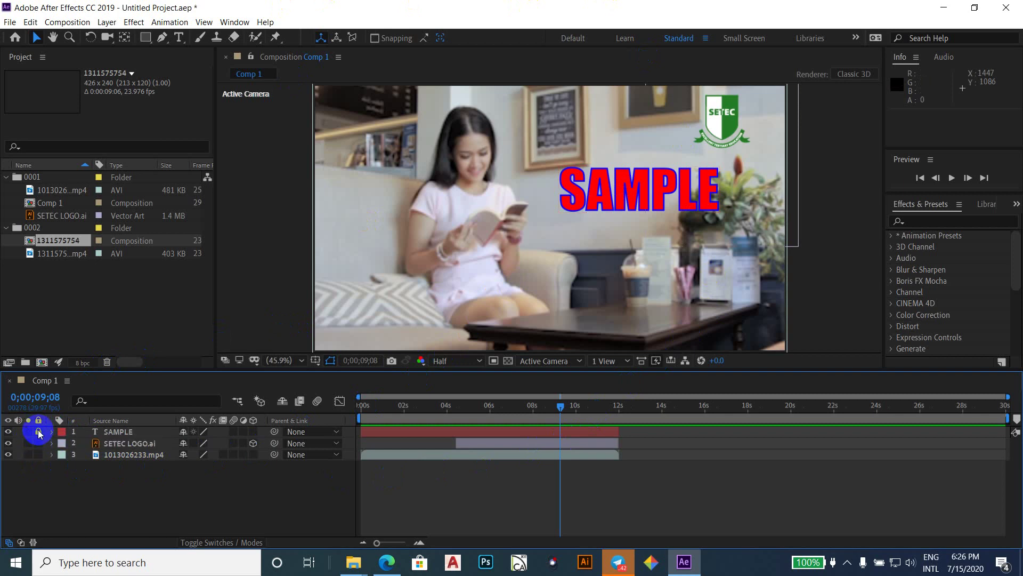
left_click(38, 431)
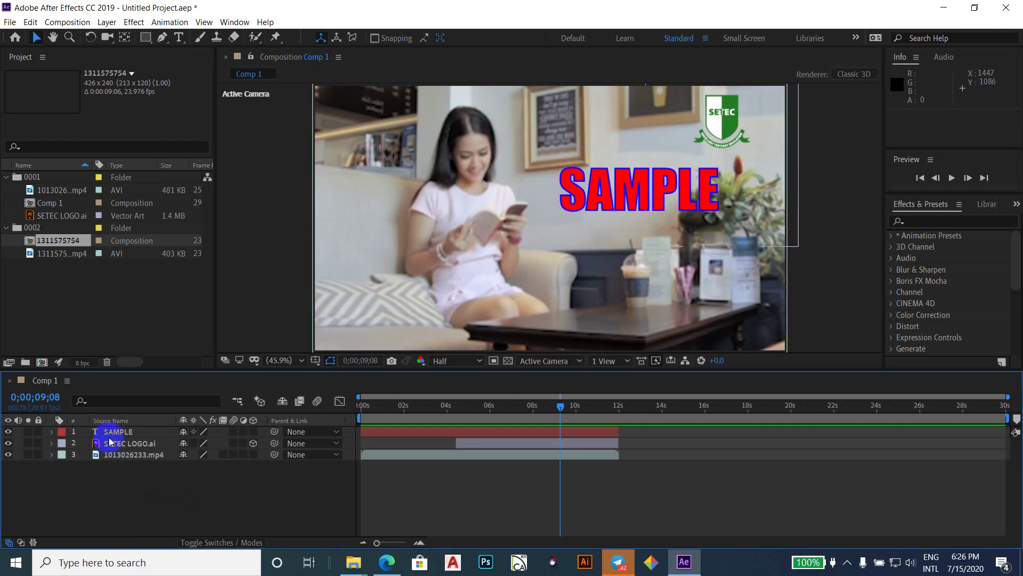
left_click(112, 522)
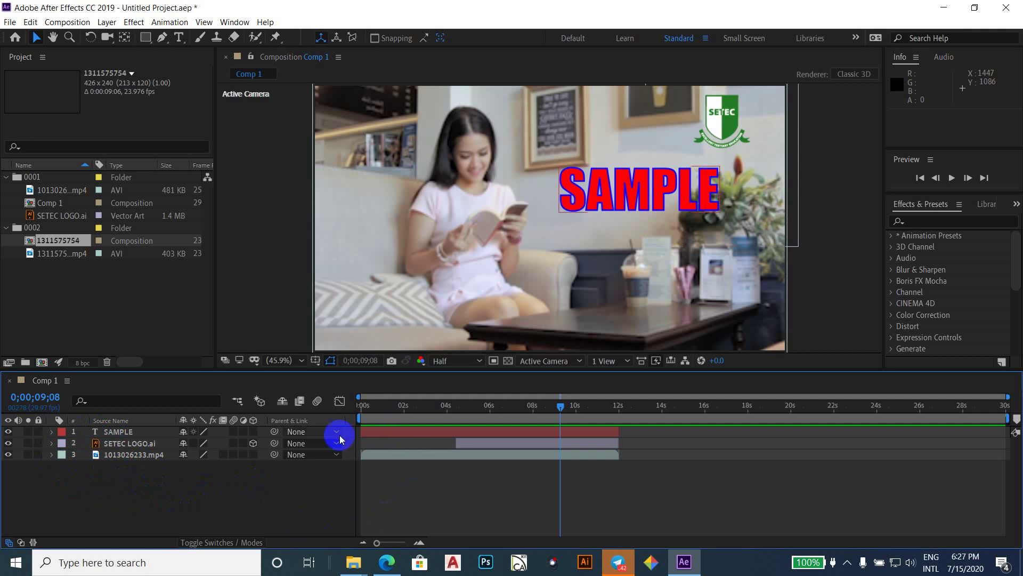
left_click(609, 436)
left_click(363, 442)
left_click(117, 434)
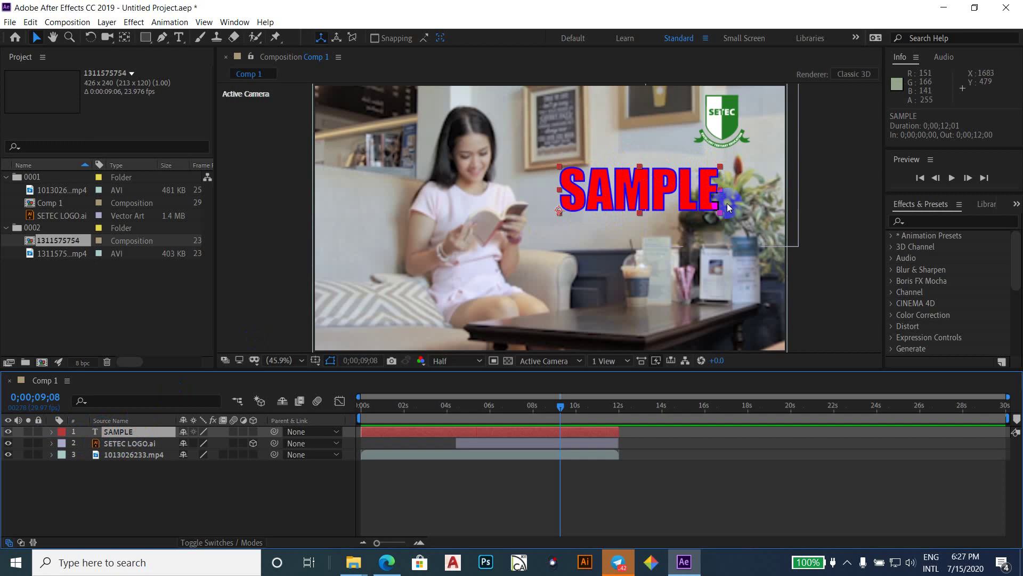
left_click(117, 443)
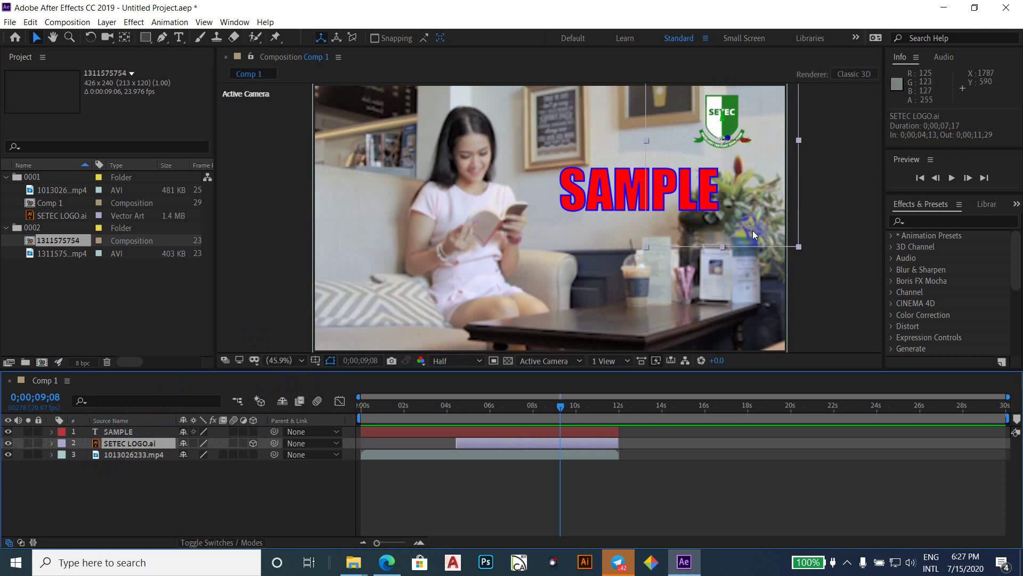
left_click(136, 454)
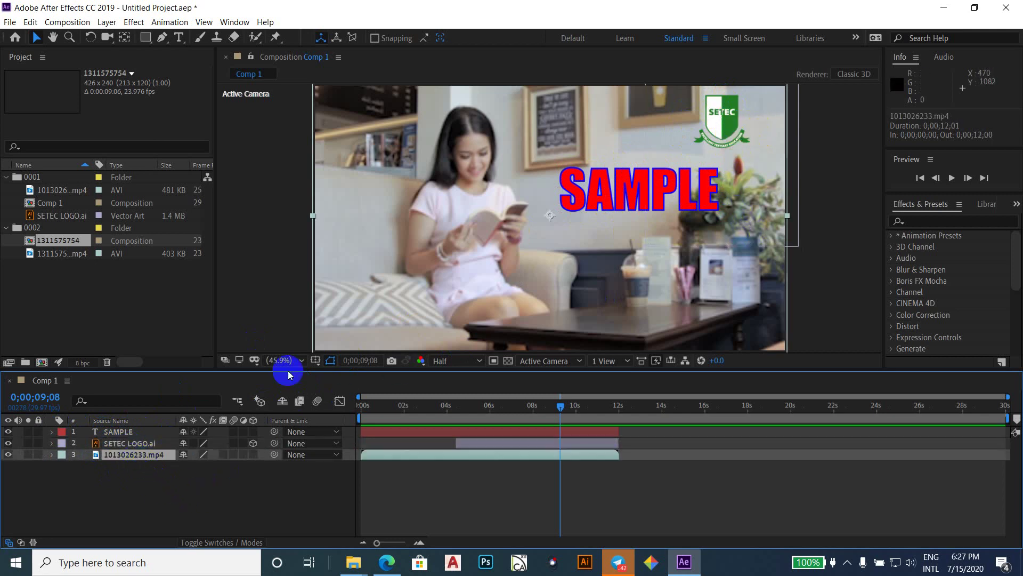
left_click(513, 244)
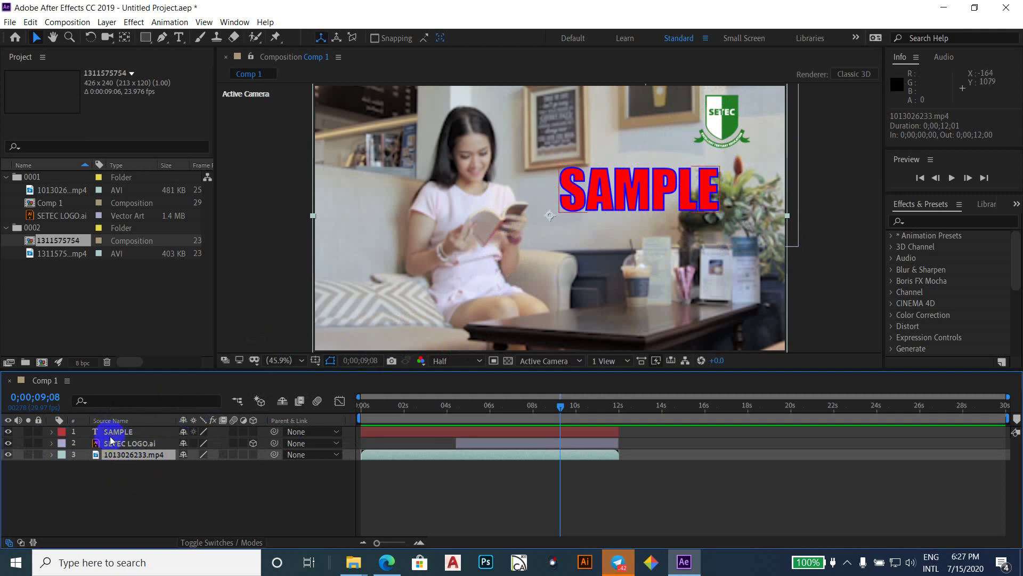
left_click(110, 454)
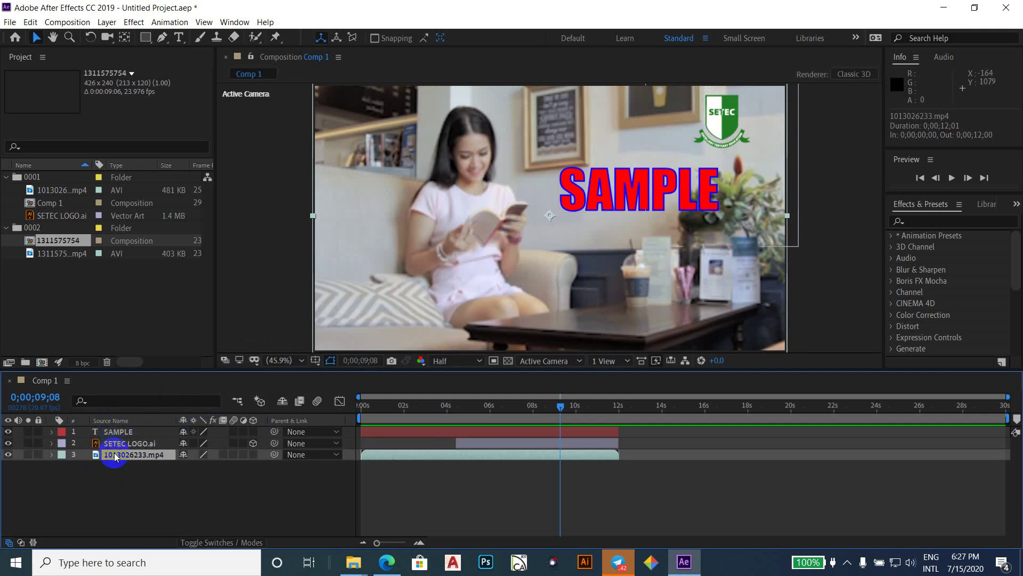
left_click(732, 132)
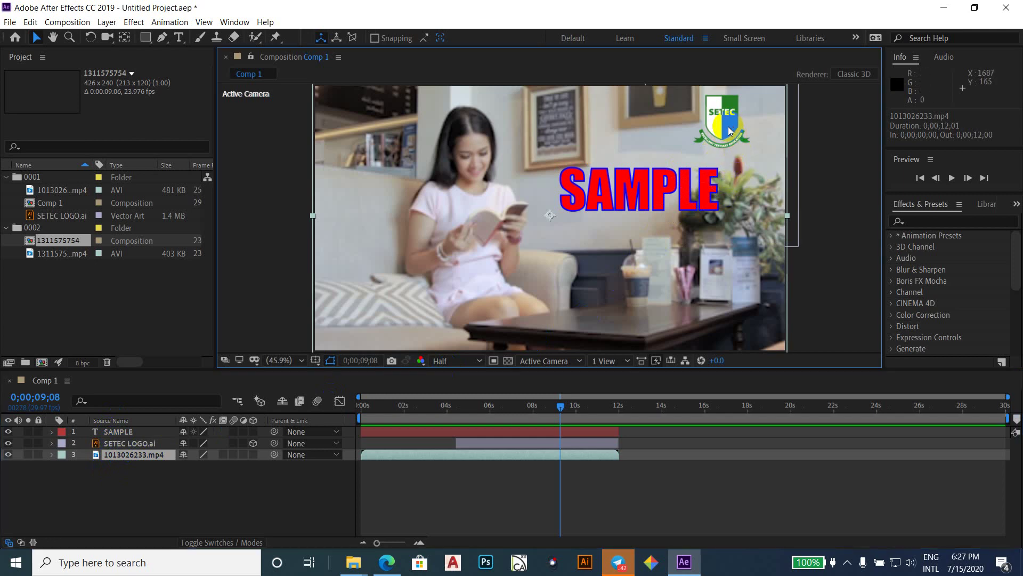
- Open the café video in its own Layer view and preview it from near the start
double_click(729, 131)
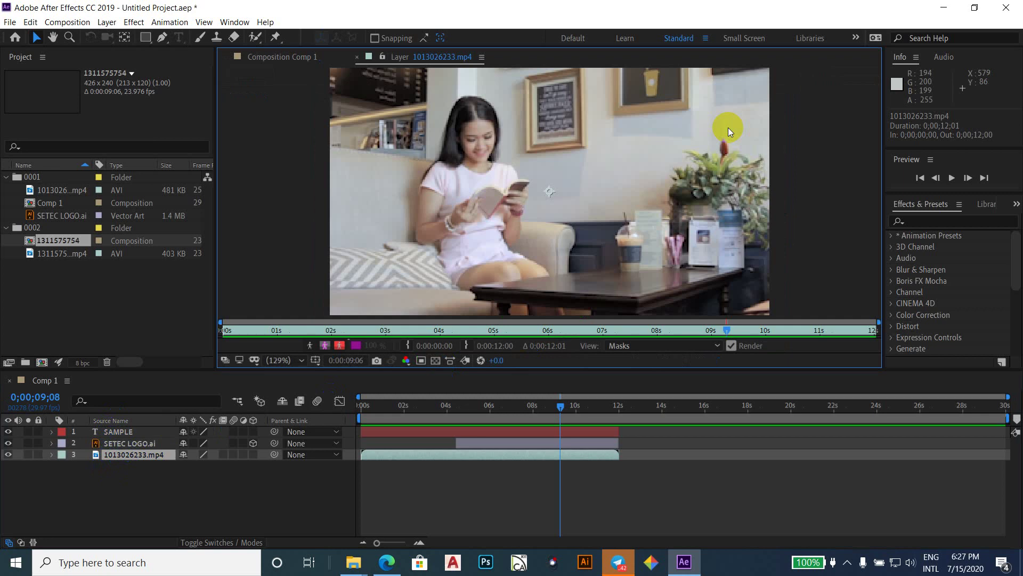
left_click(113, 444)
left_click(112, 432)
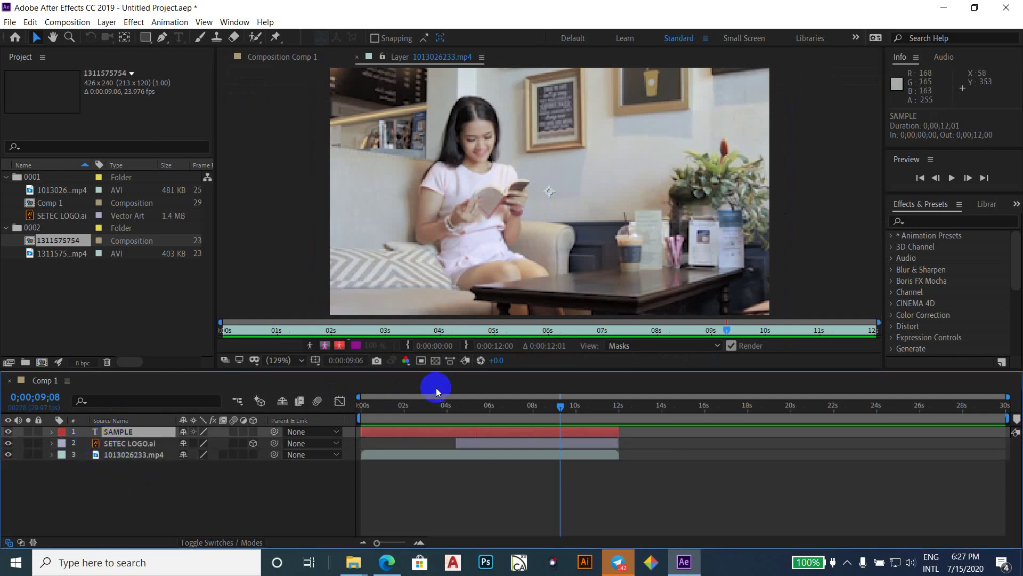
left_click(374, 405)
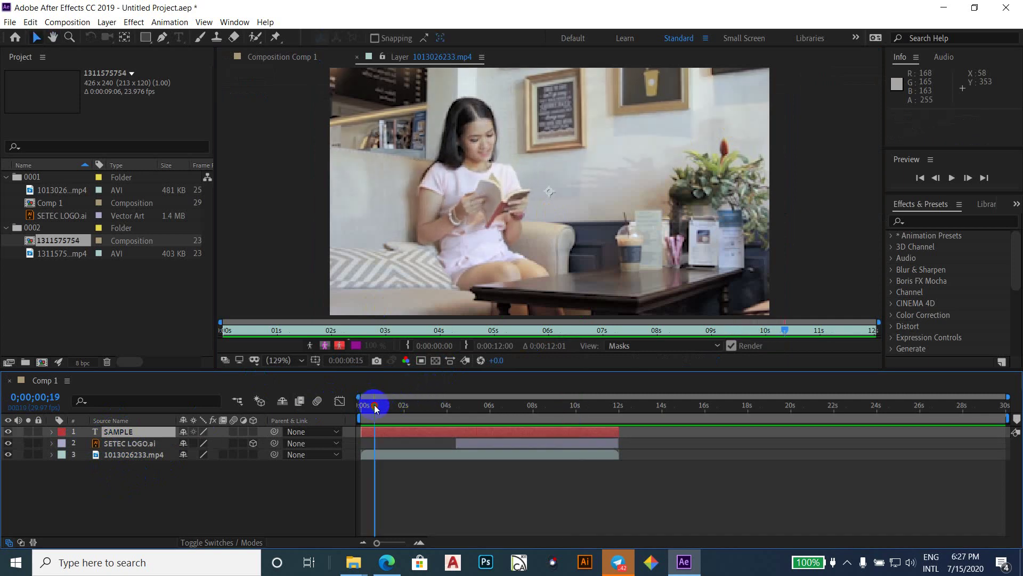
key("space")
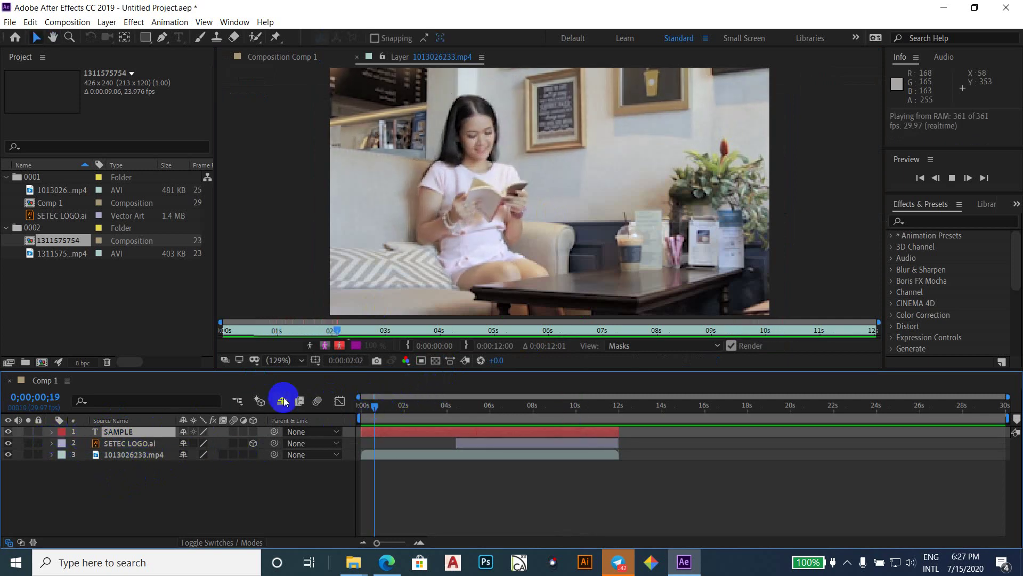
key("space")
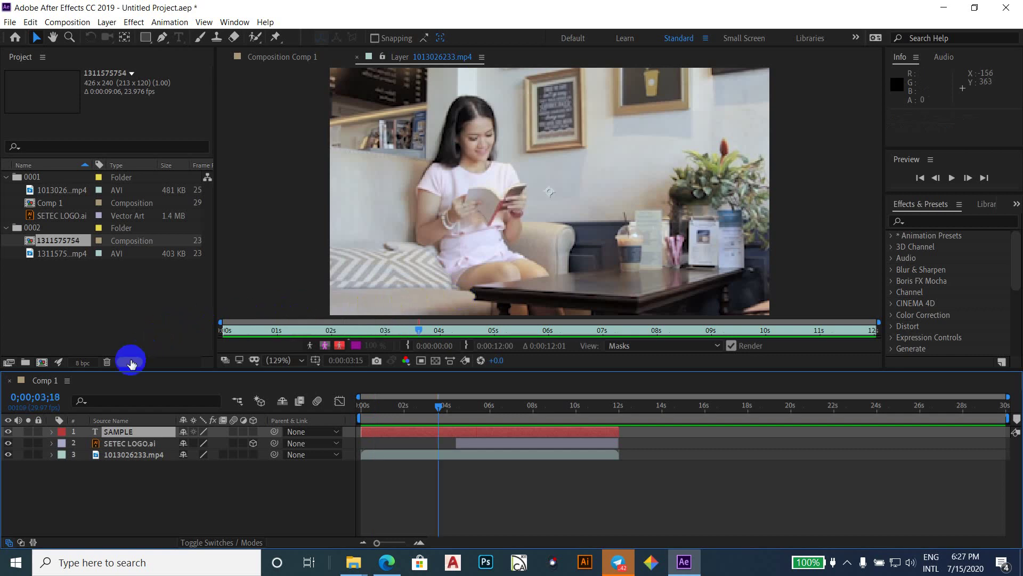
- Open the SETEC LOGO.ai and café video layers in Layer views, returning via the SAMPLE layer
double_click(128, 443)
left_click(120, 432)
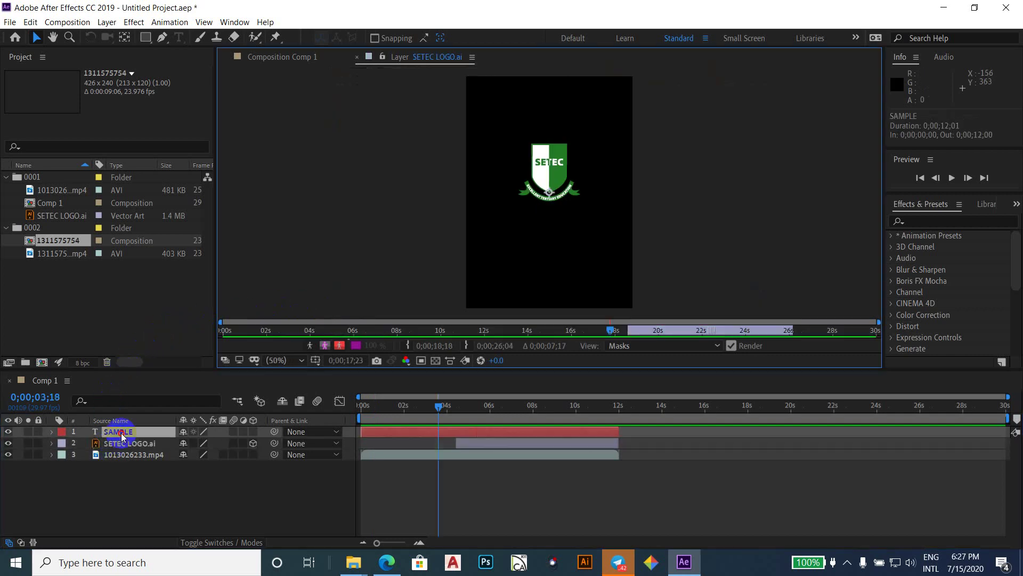
double_click(122, 434)
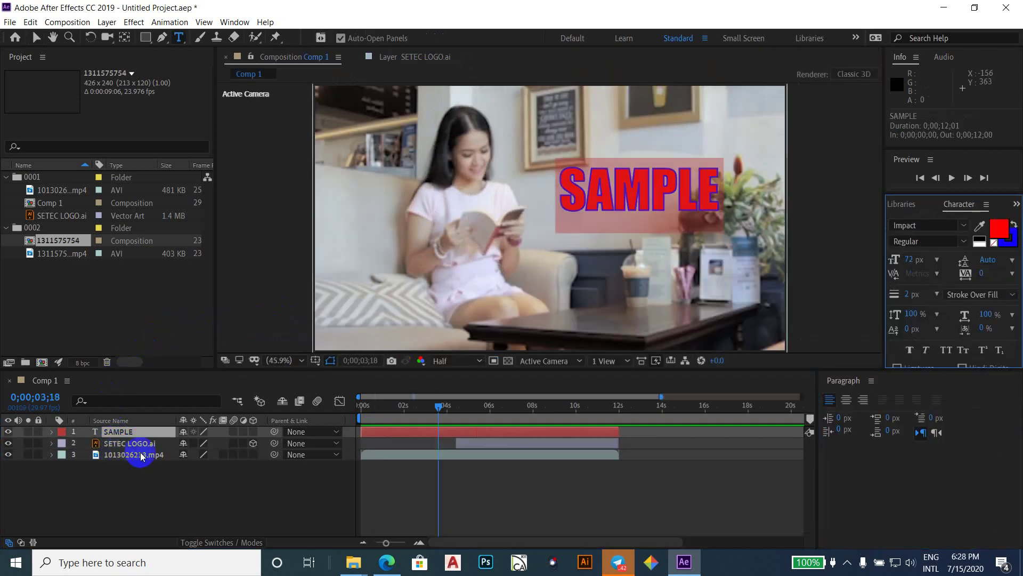
left_click(141, 455)
double_click(128, 454)
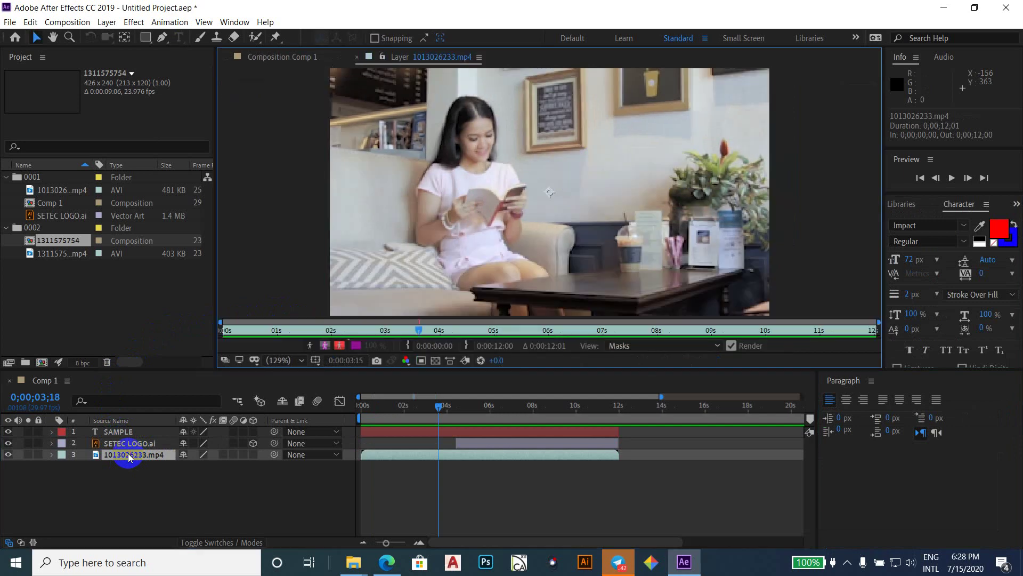
double_click(114, 432)
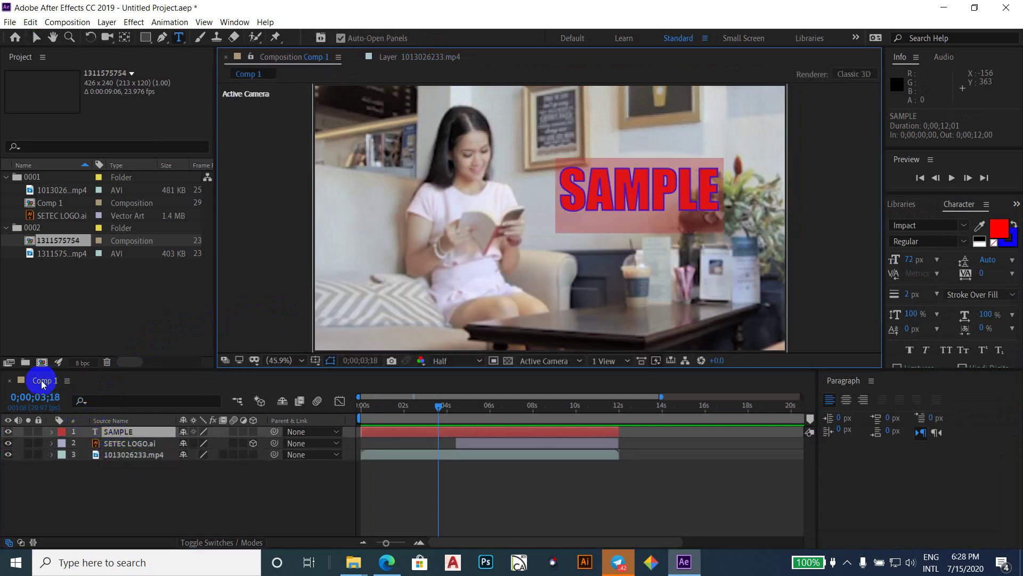
left_click(42, 383)
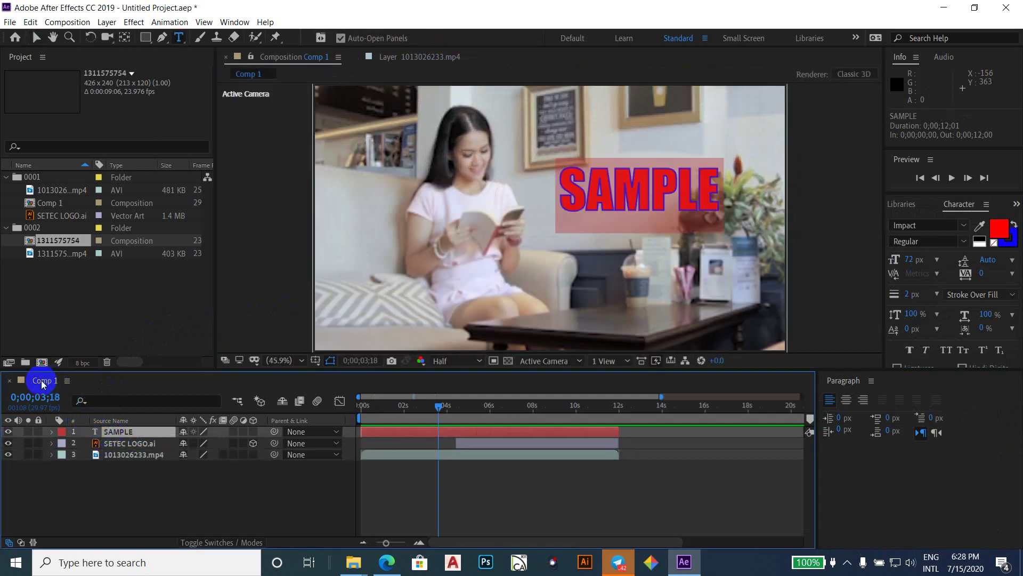
double_click(124, 444)
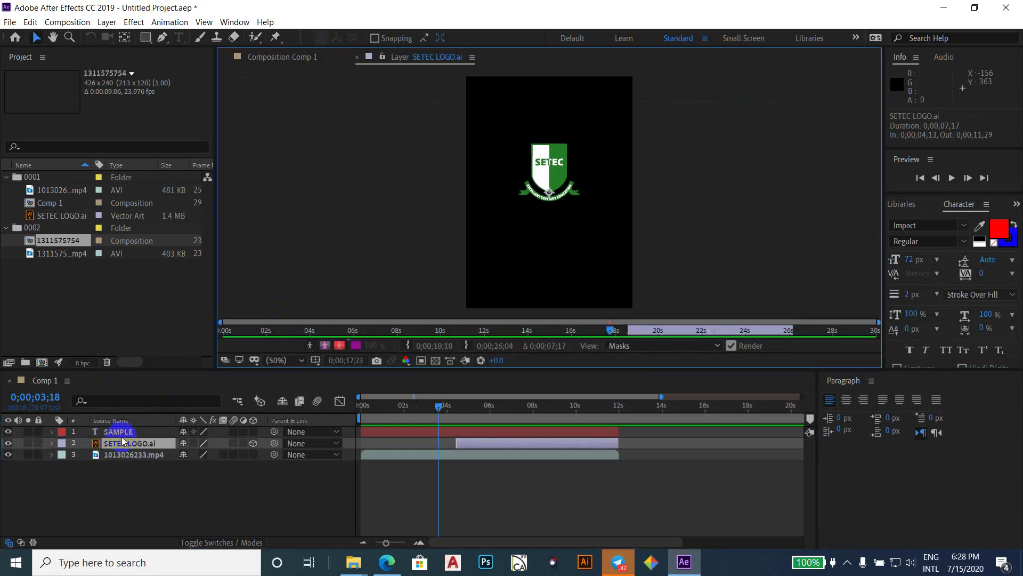
double_click(120, 433)
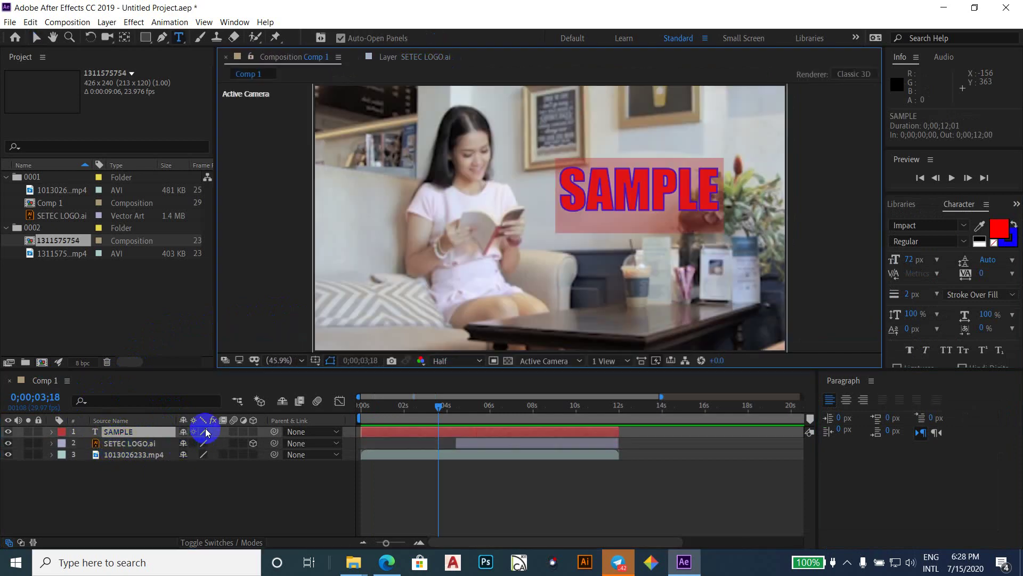
- Select the SETEC LOGO.ai layer and preview the composition playback
left_click(112, 453)
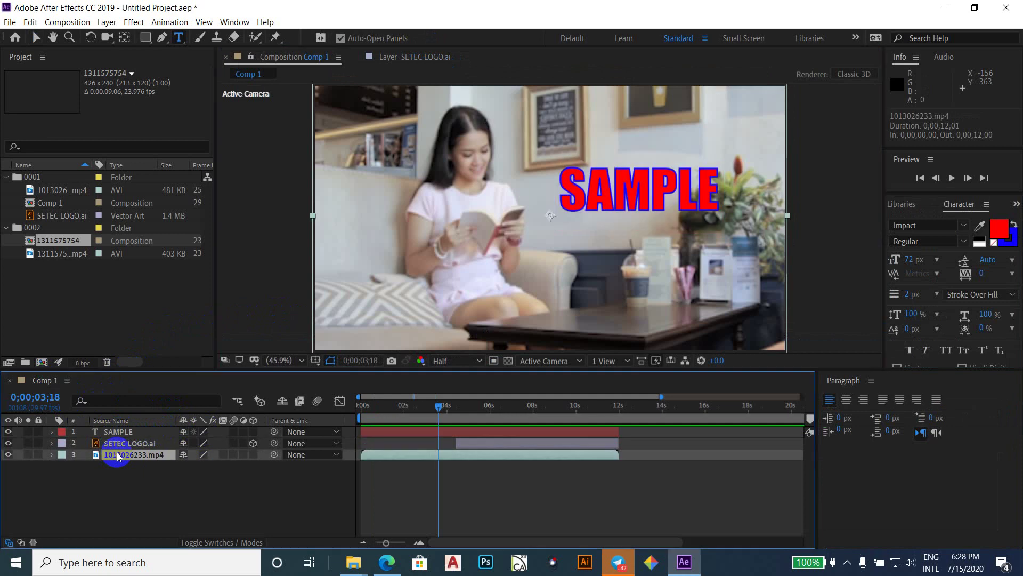
left_click(123, 444)
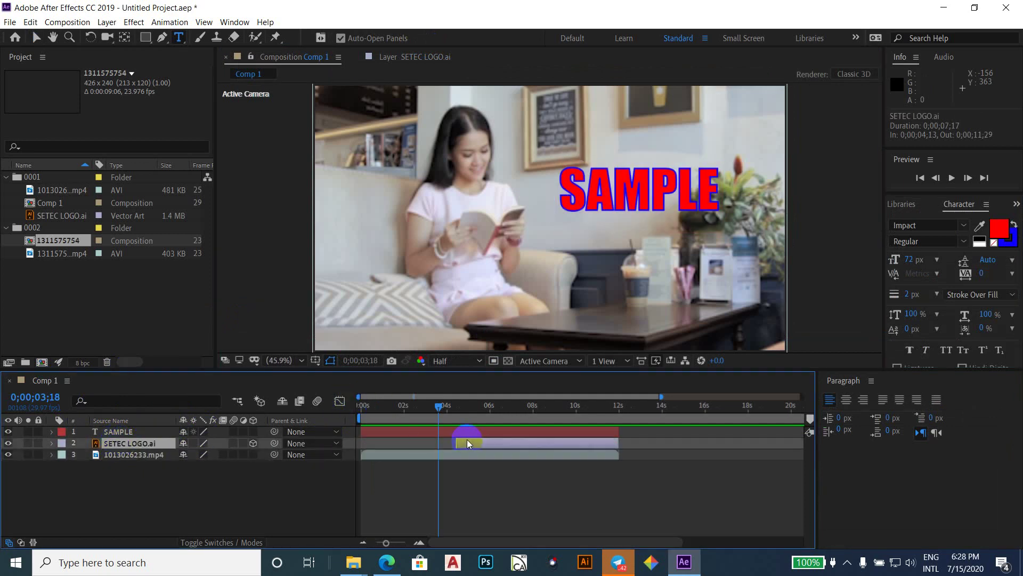
key("space")
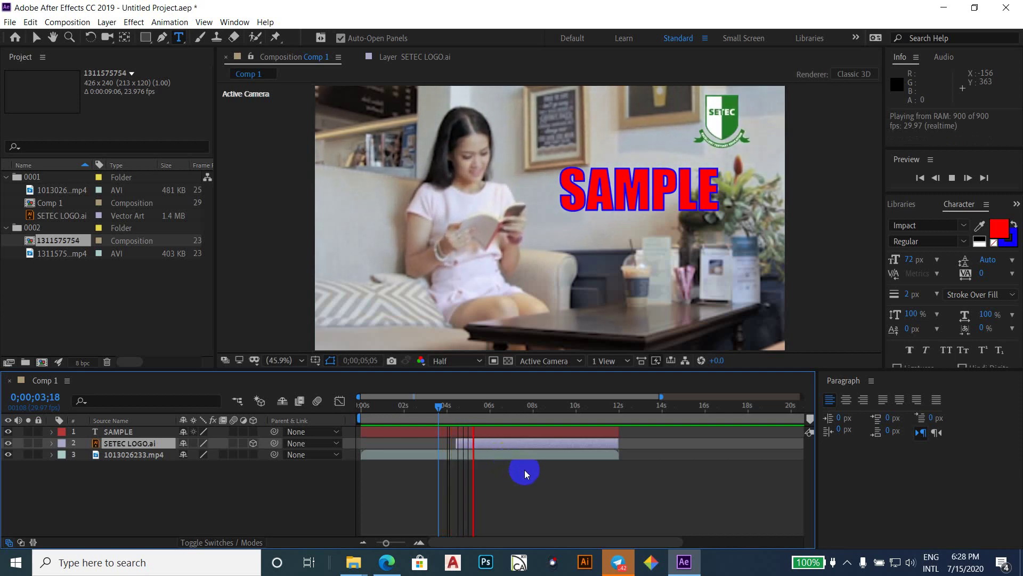
left_click(522, 441)
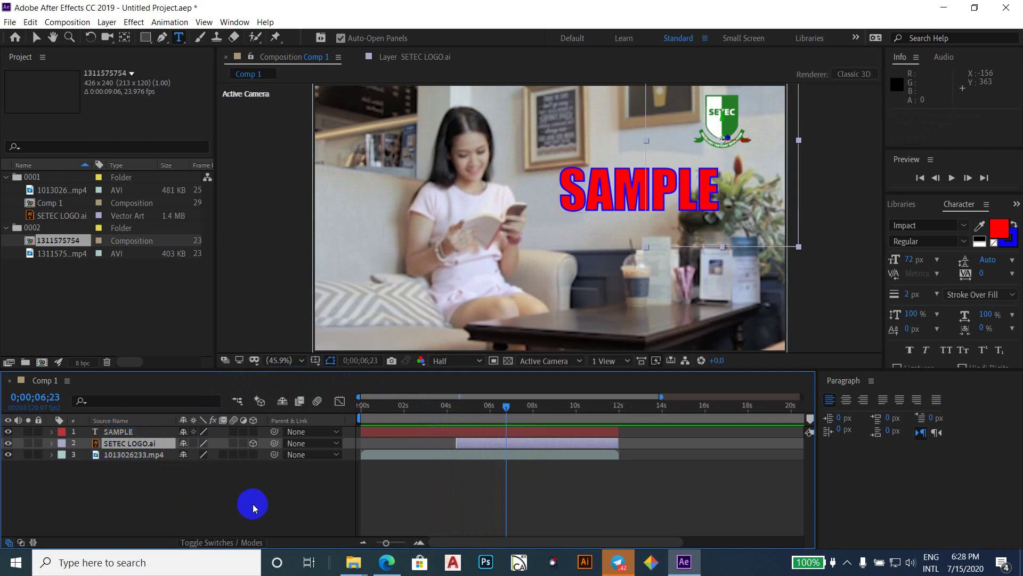
left_click(570, 435)
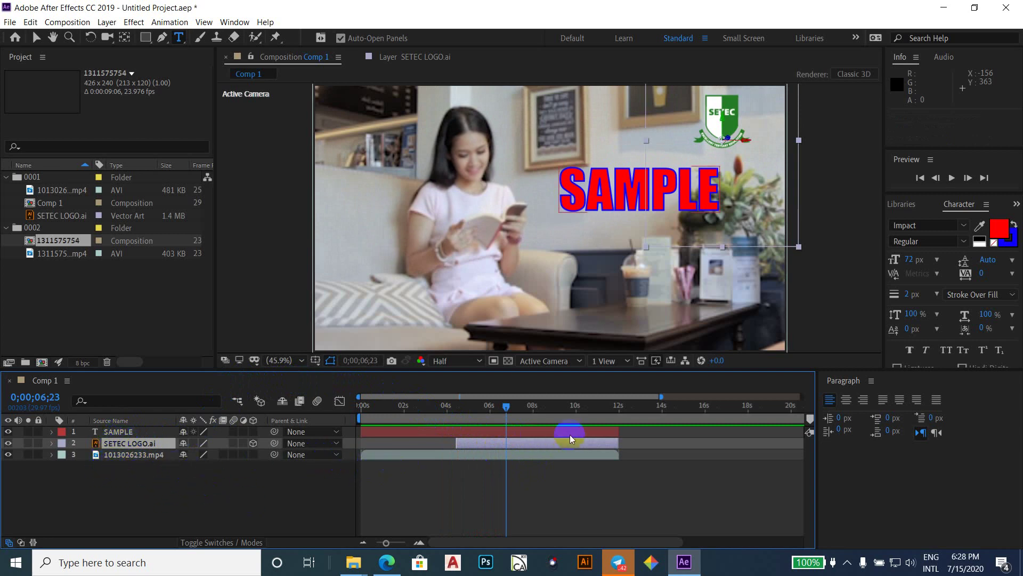
left_click(601, 443)
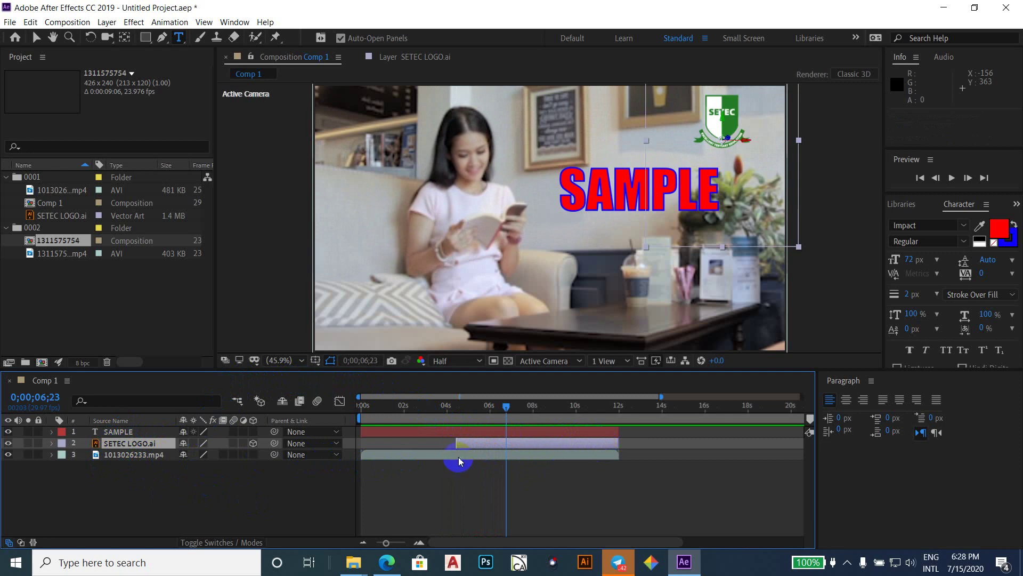
- Drag the logo layer's in-point to the comp start, then preview to 0;00;04;07
left_click_drag(456, 443, 426, 449)
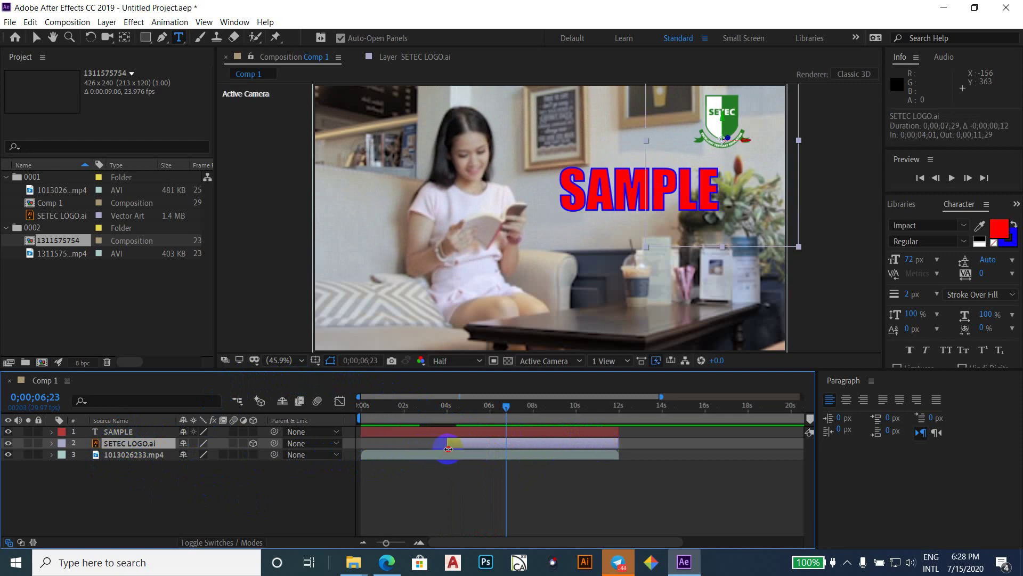
left_click_drag(426, 448, 360, 446)
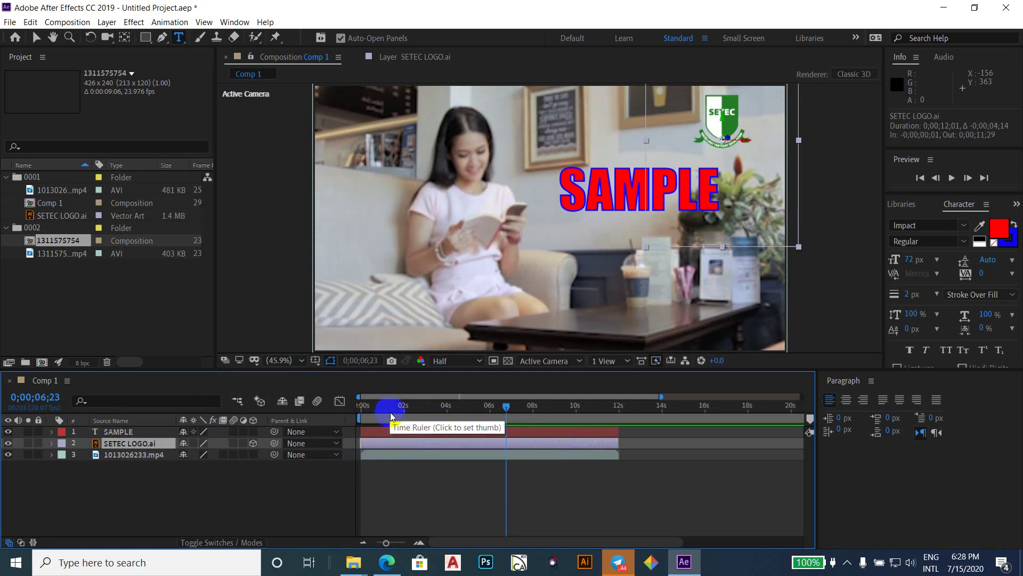
left_click(390, 414)
key("Caps_Lock")
key("space")
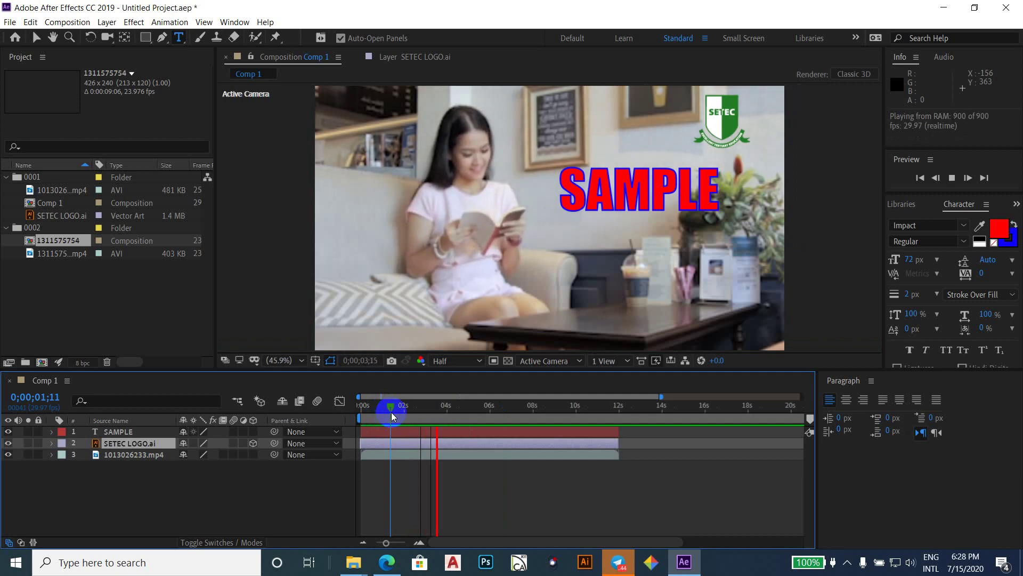
left_click_drag(391, 412, 452, 407)
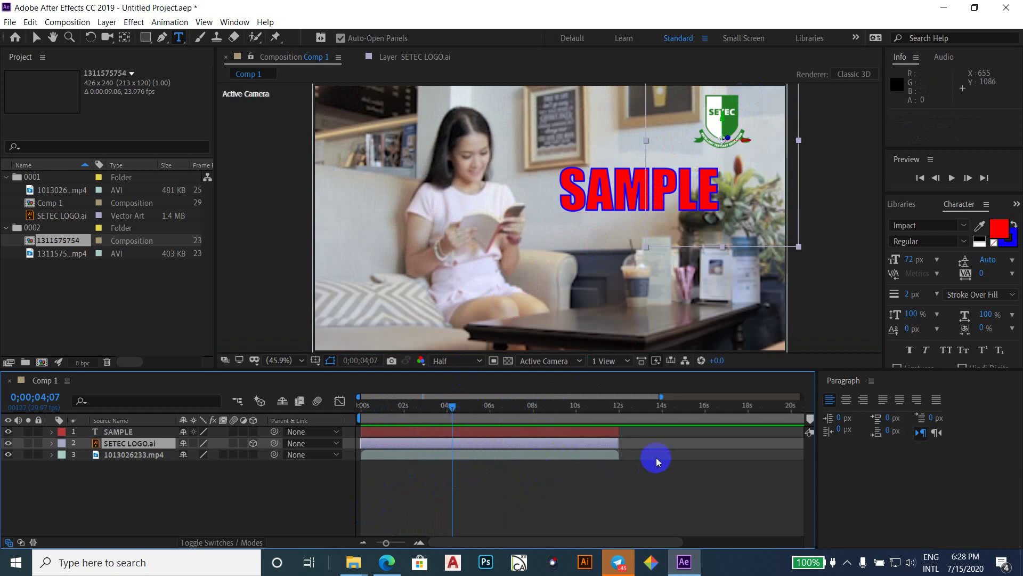
- Switch to the Default workspace and back to Standard, then expand the SETEC LOGO.ai layer
left_click(569, 37)
left_click(669, 37)
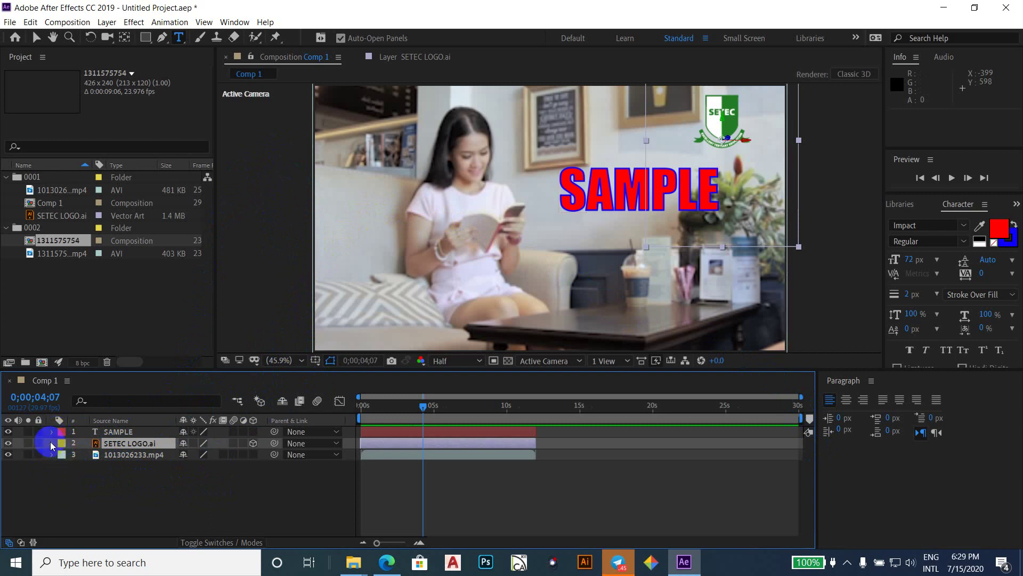
left_click(52, 444)
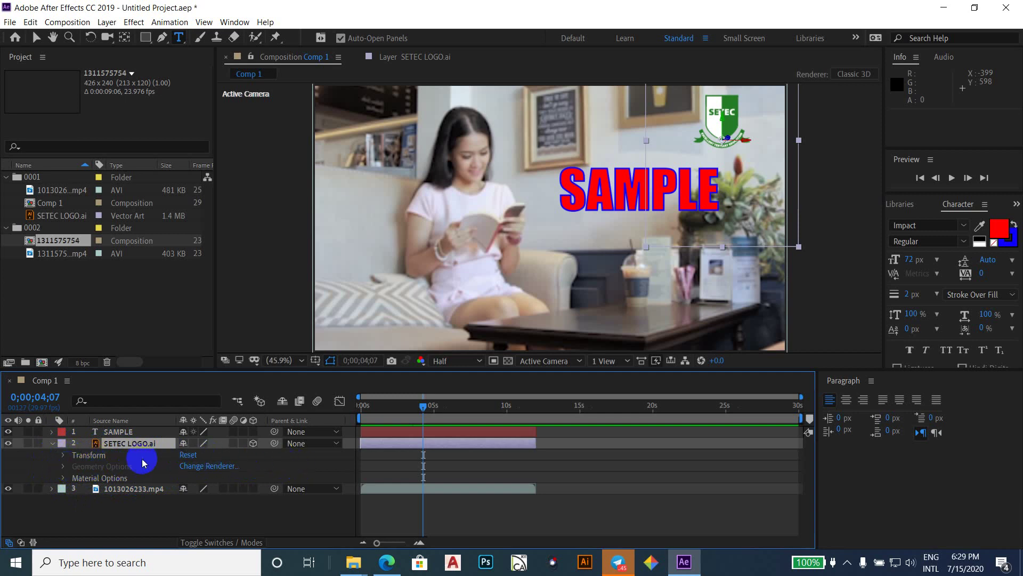
- Move the SETEC logo right to Position X 1724.6 and preview the result
left_click(63, 456)
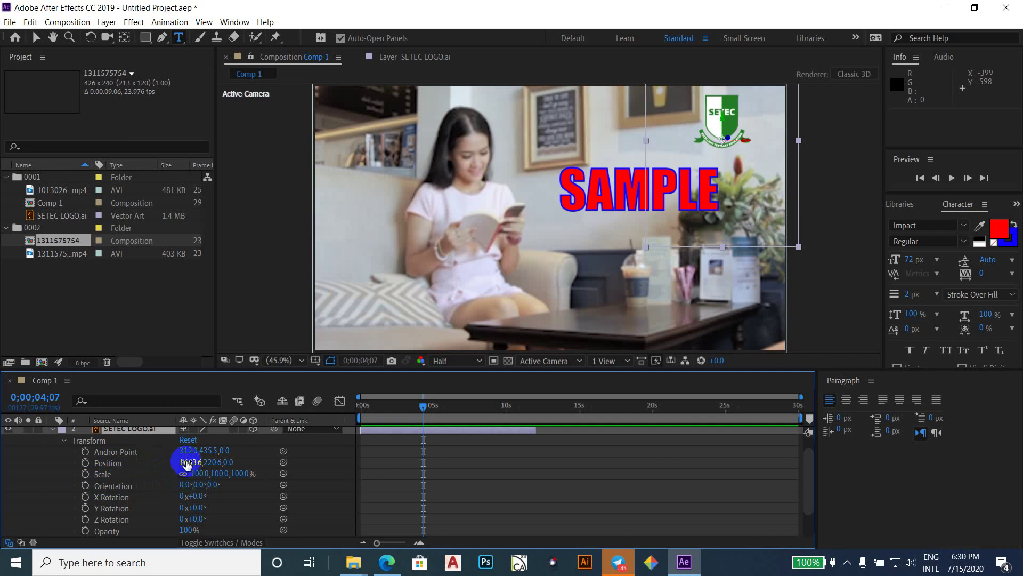
mouse_move(186, 462)
left_mouse_down()
mouse_move(313, 462)
mouse_move(229, 463)
left_mouse_up()
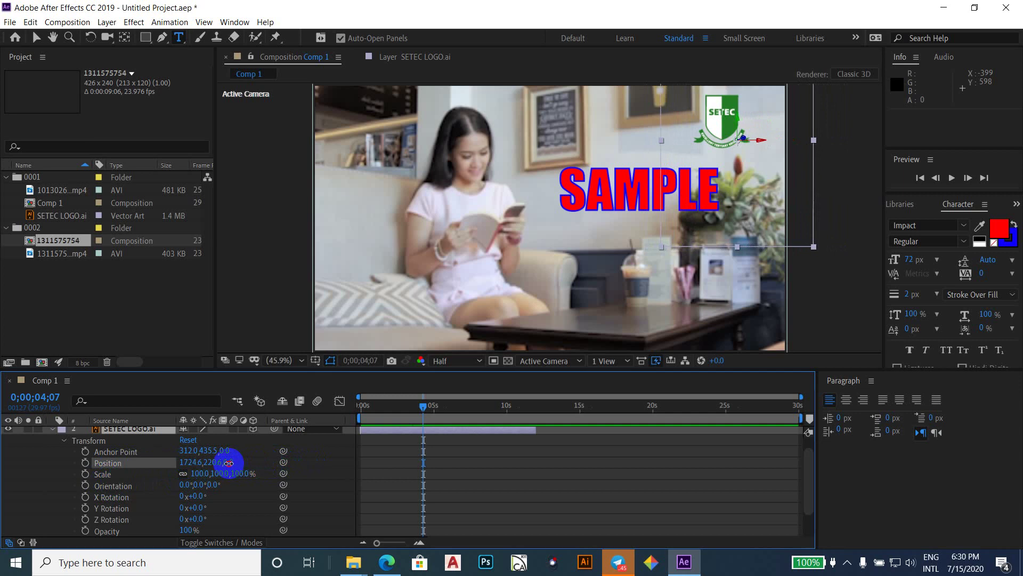
key("Caps_Lock")
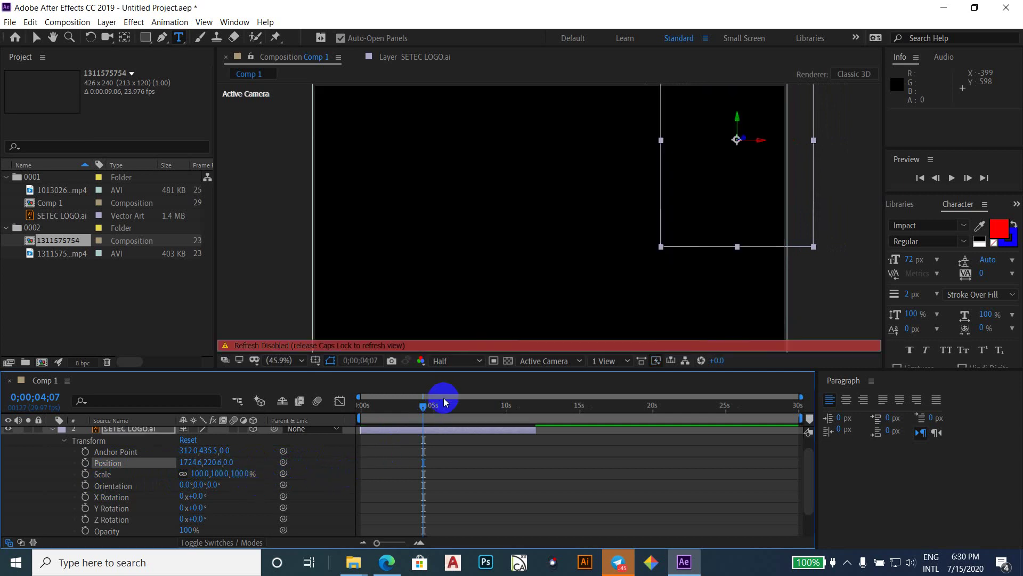
key("Caps_Lock")
key("space")
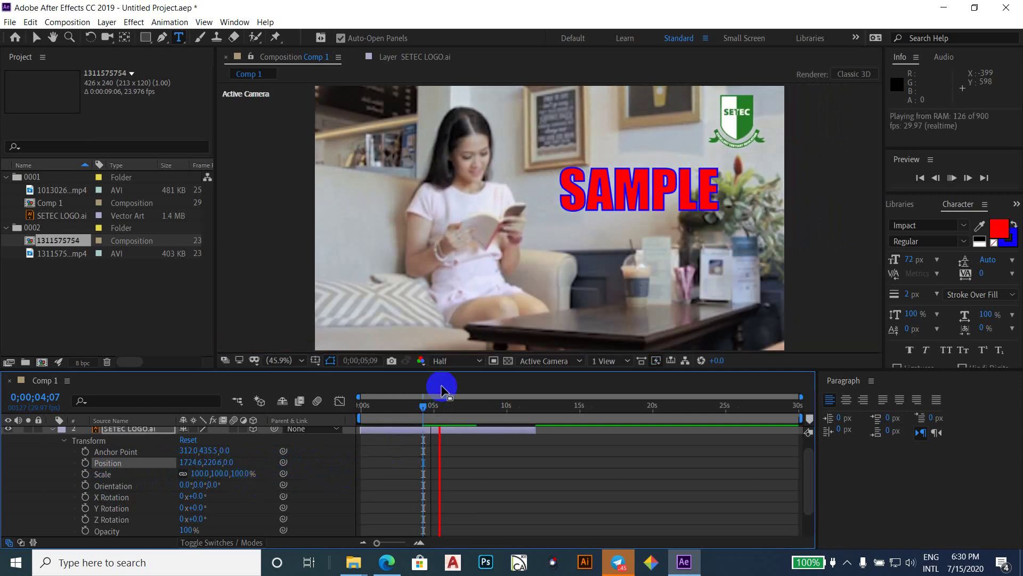
key("space")
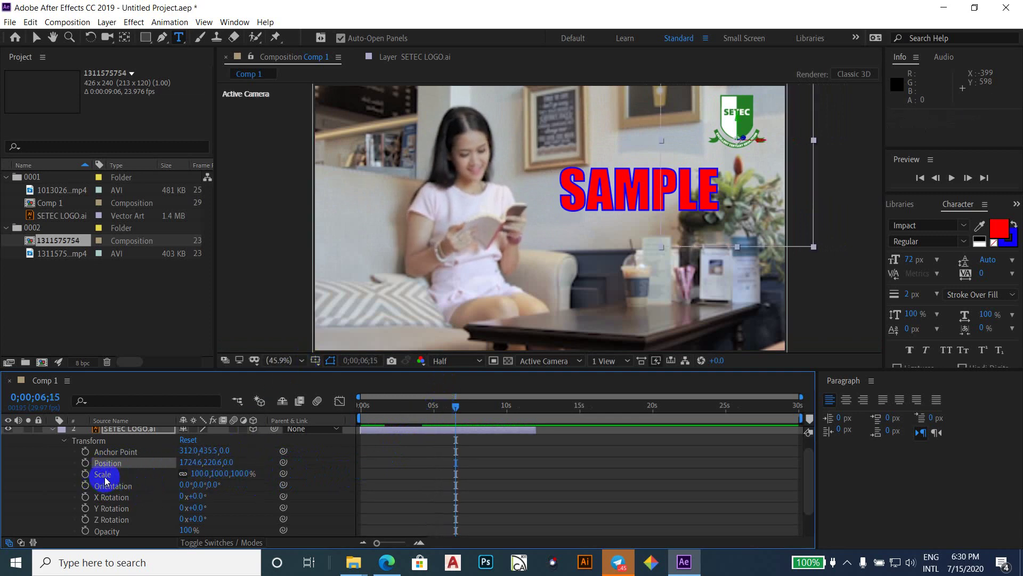
- Check the logo's Scale values without changing them, then collapse its Transform group
left_click(206, 476)
left_click(201, 475)
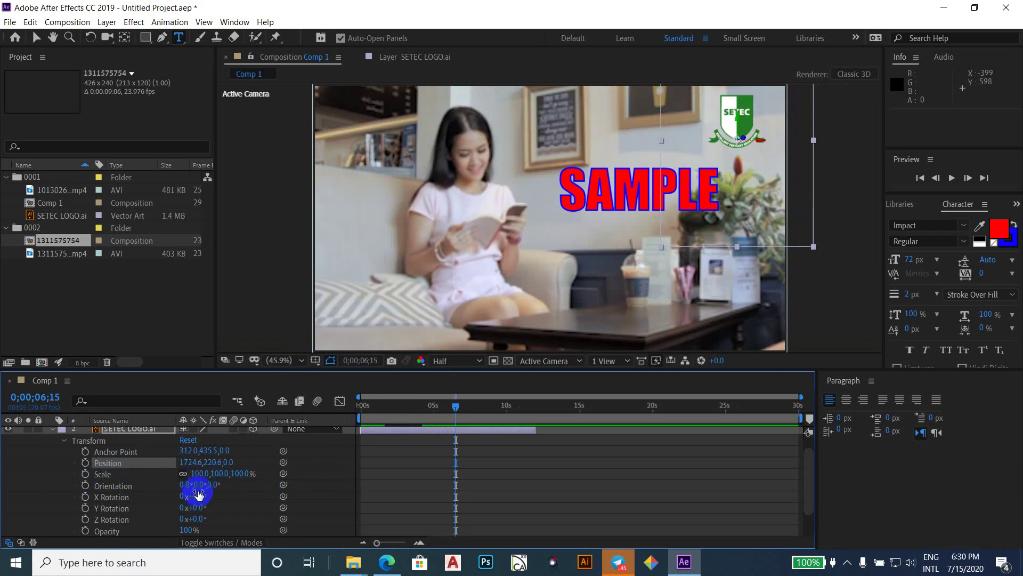
key("Return")
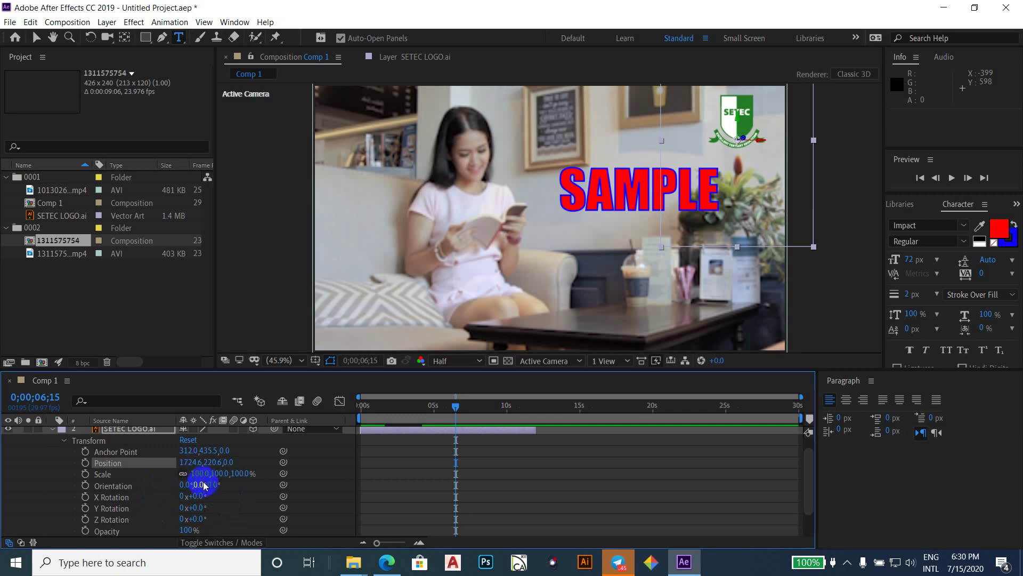
left_click(234, 476)
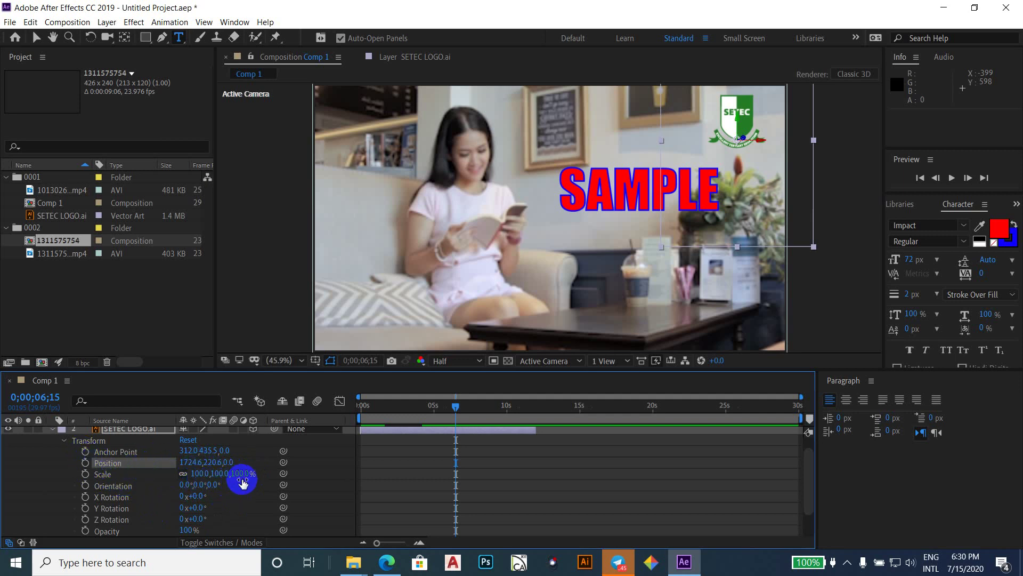
left_click(64, 442)
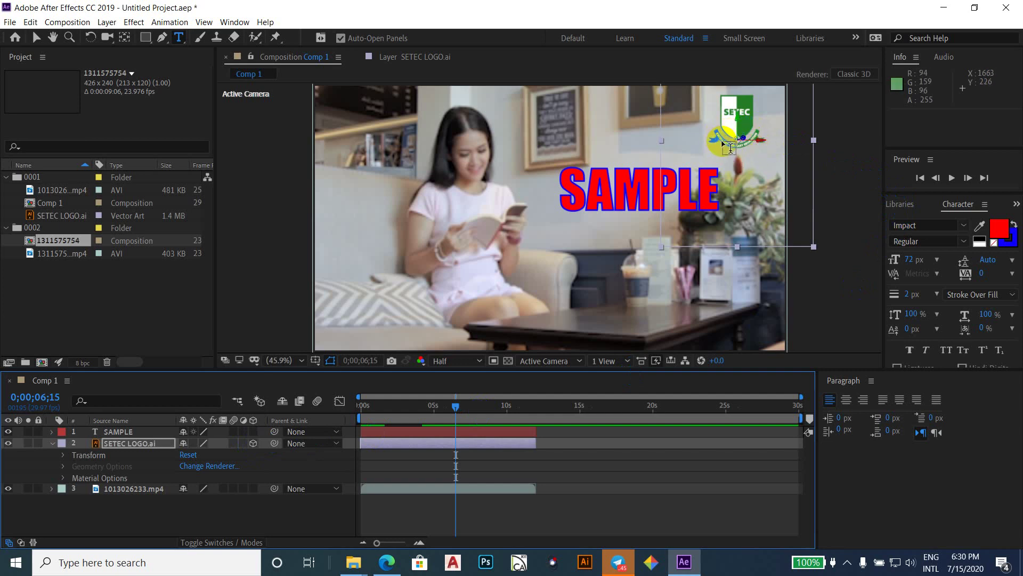
mouse_move(730, 147)
left_mouse_down()
mouse_move(747, 146)
mouse_move(738, 166)
mouse_move(736, 130)
mouse_move(761, 146)
mouse_move(745, 141)
mouse_move(747, 125)
mouse_move(752, 148)
mouse_move(715, 164)
mouse_move(780, 154)
mouse_move(758, 165)
left_mouse_up()
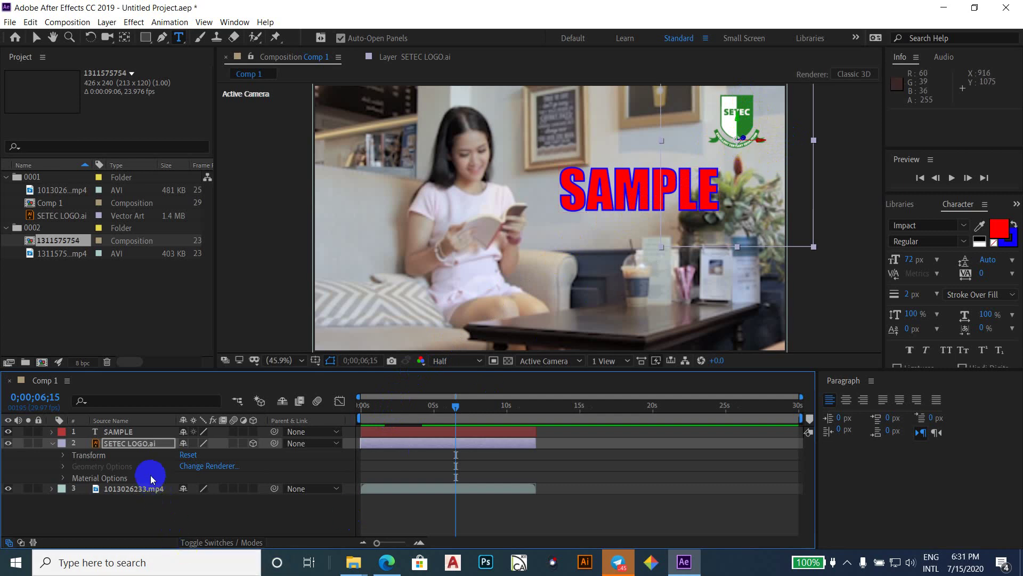
left_click(146, 431)
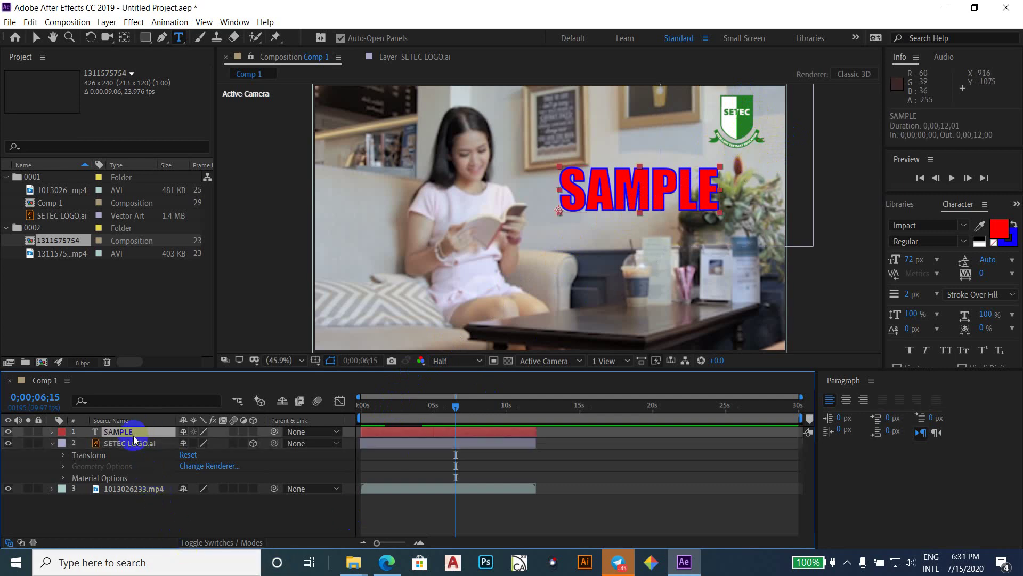
left_click_drag(146, 432, 130, 440)
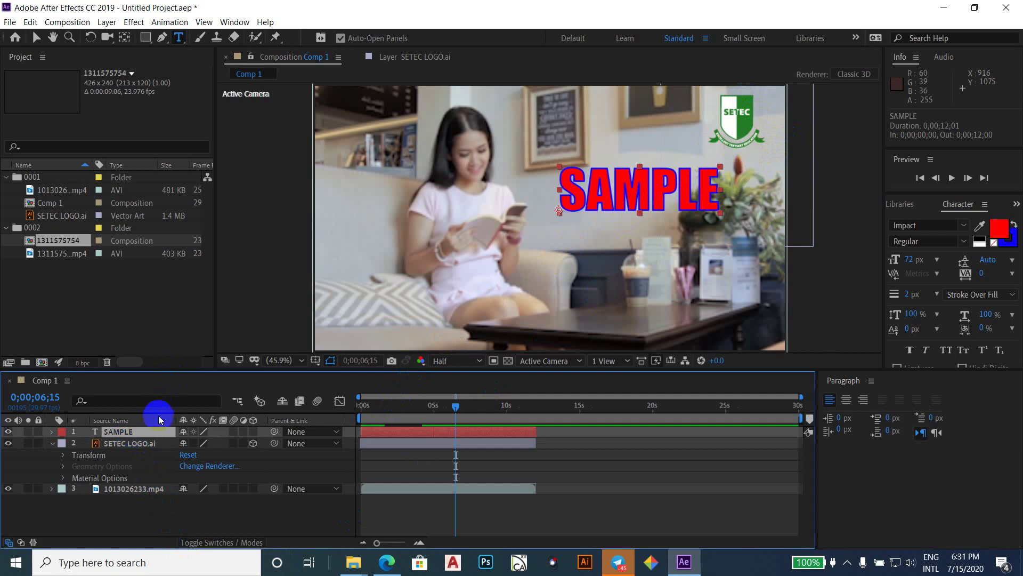
left_click_drag(129, 440, 470, 309)
left_click(131, 490)
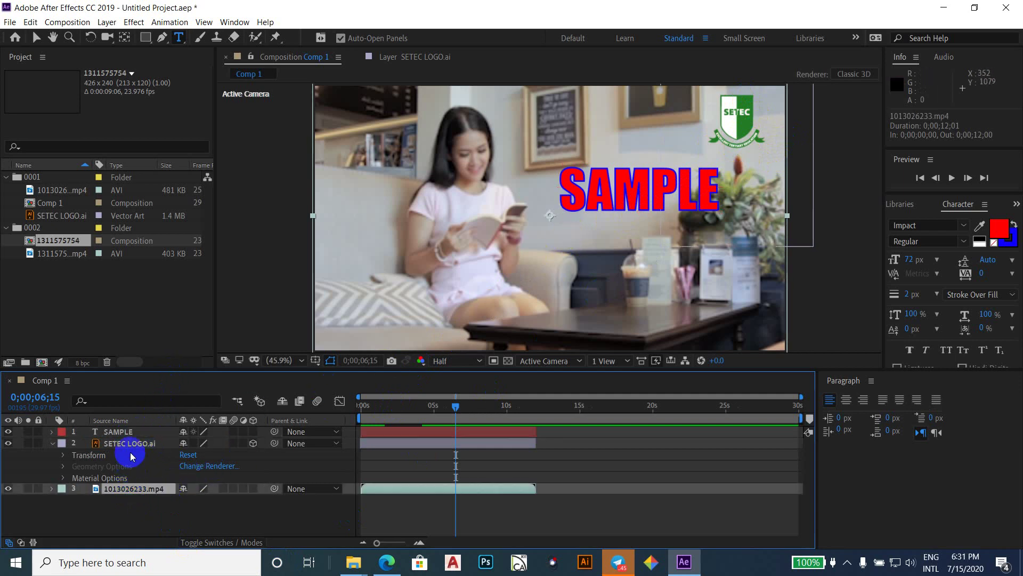
left_click(123, 432)
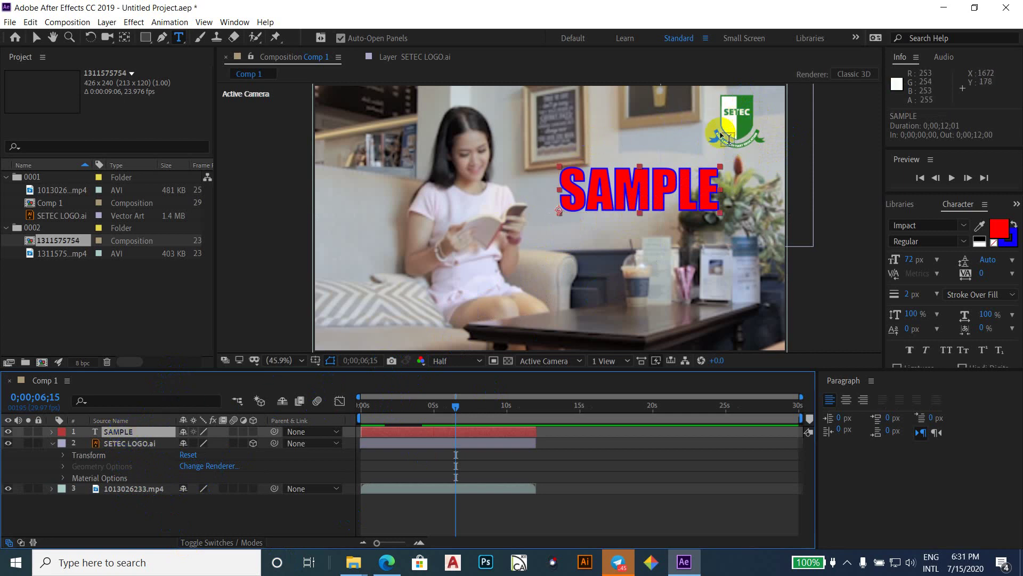
left_click_drag(589, 206, 569, 213)
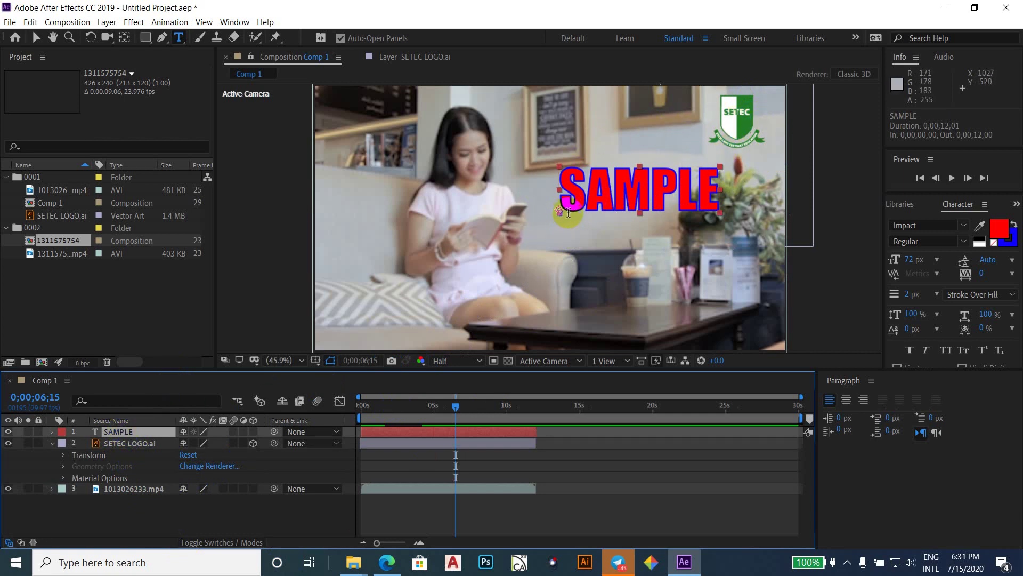
left_click(585, 229)
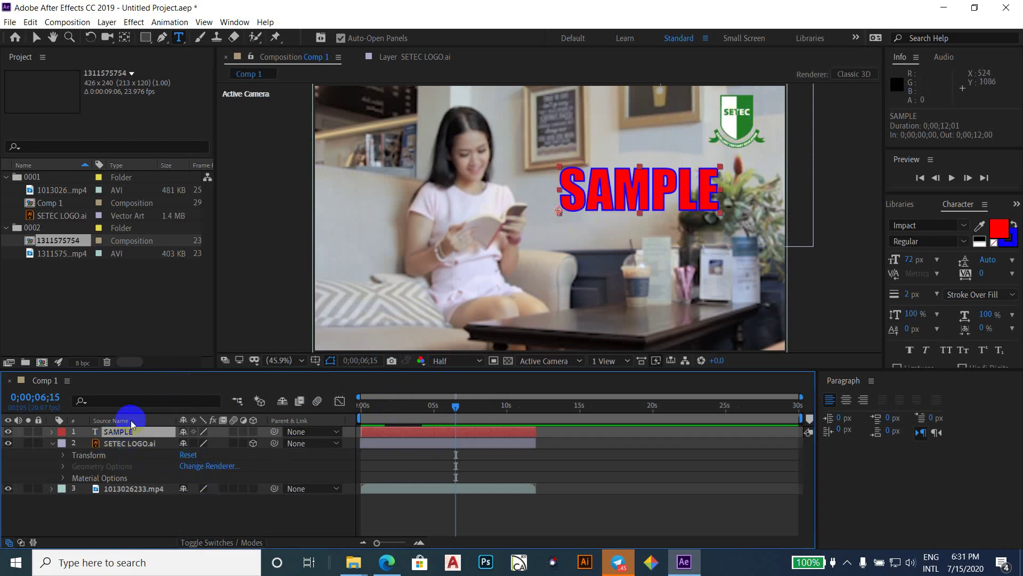
left_click_drag(102, 445, 119, 447)
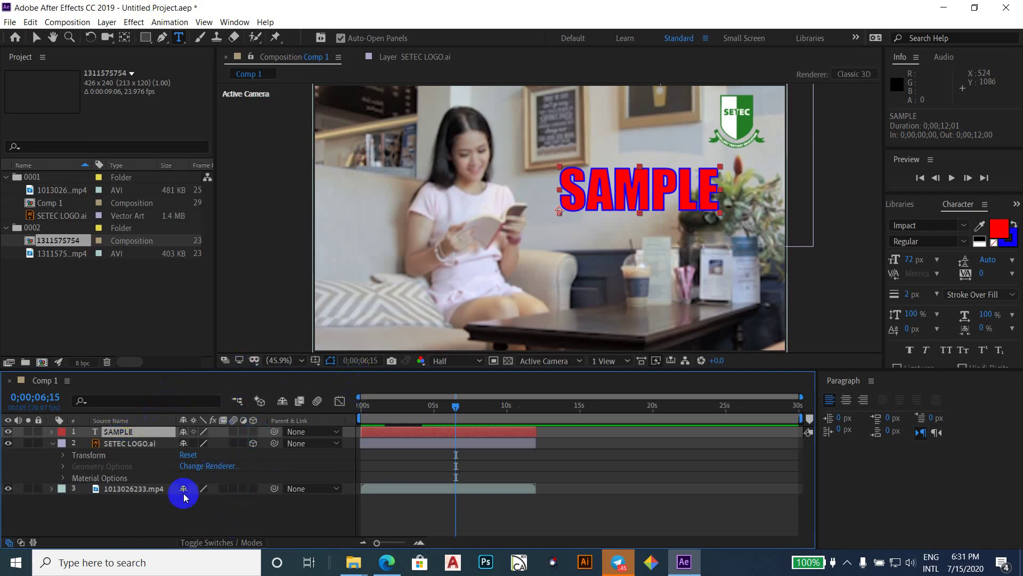
- Expand the logo's Transform group and enlarge the timeline panel taller and wider
left_click(63, 456)
scroll(62, 460, "down", 1)
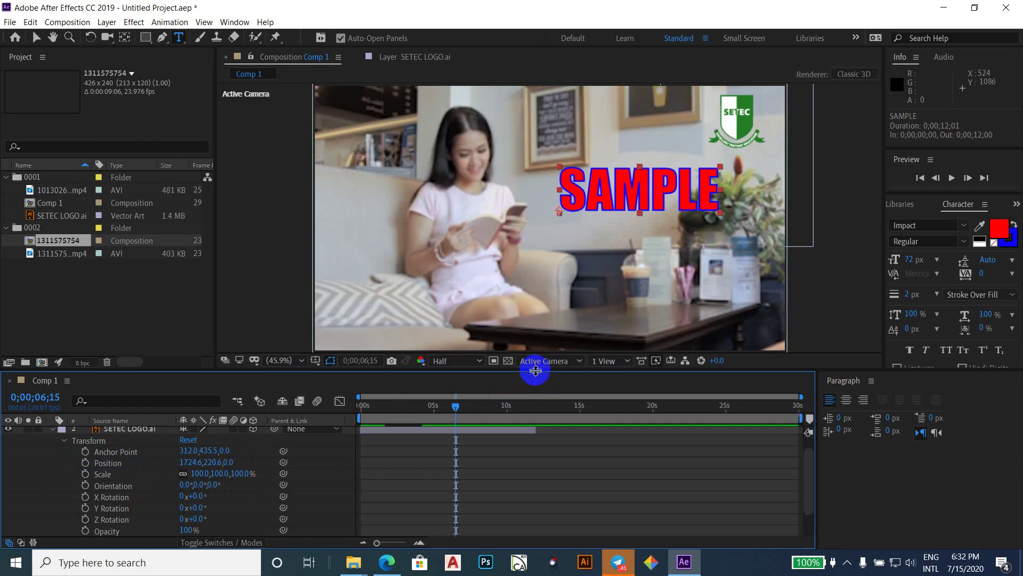
left_click_drag(536, 370, 540, 341)
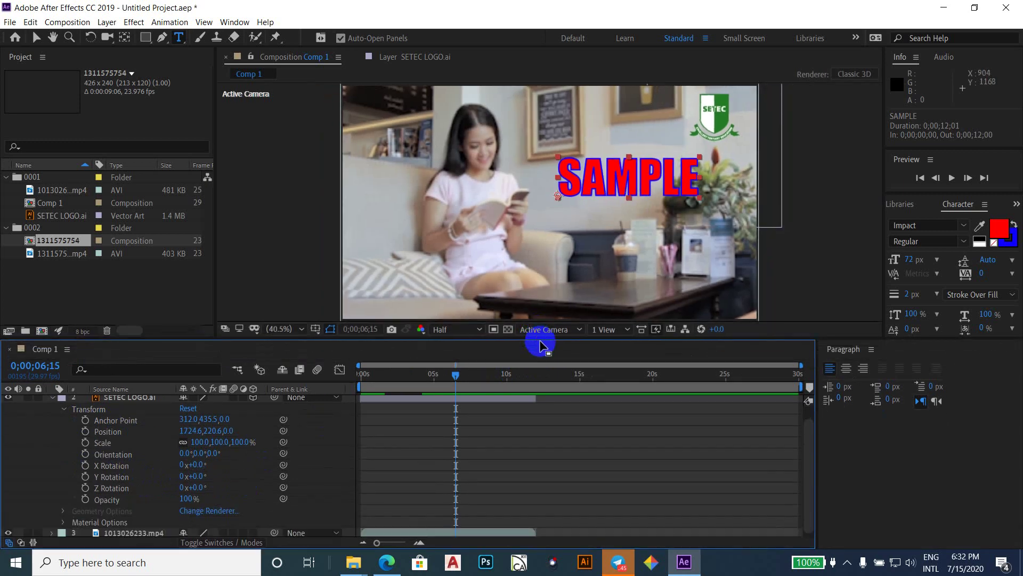
left_click_drag(818, 451, 952, 449)
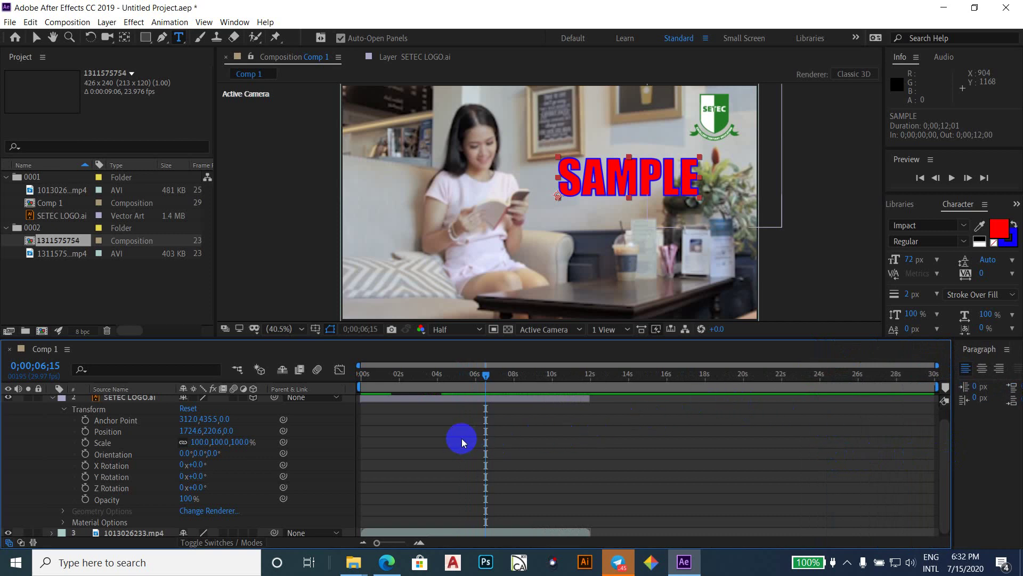
- Show the logo's Material Options: Casts Shadows Off, Accepts Shadows and Lights On
scroll(627, 479, "up", 2)
scroll(628, 479, "down", 3)
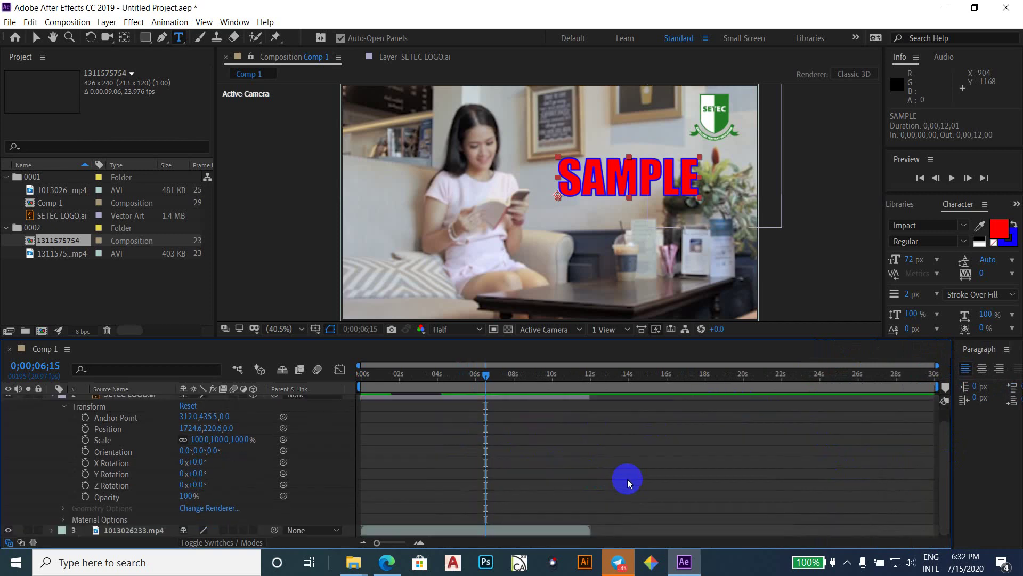
scroll(628, 479, "up", 3)
scroll(621, 479, "down", 2)
scroll(622, 478, "up", 2)
scroll(621, 483, "down", 1)
left_click(64, 519)
scroll(577, 468, "up", 5)
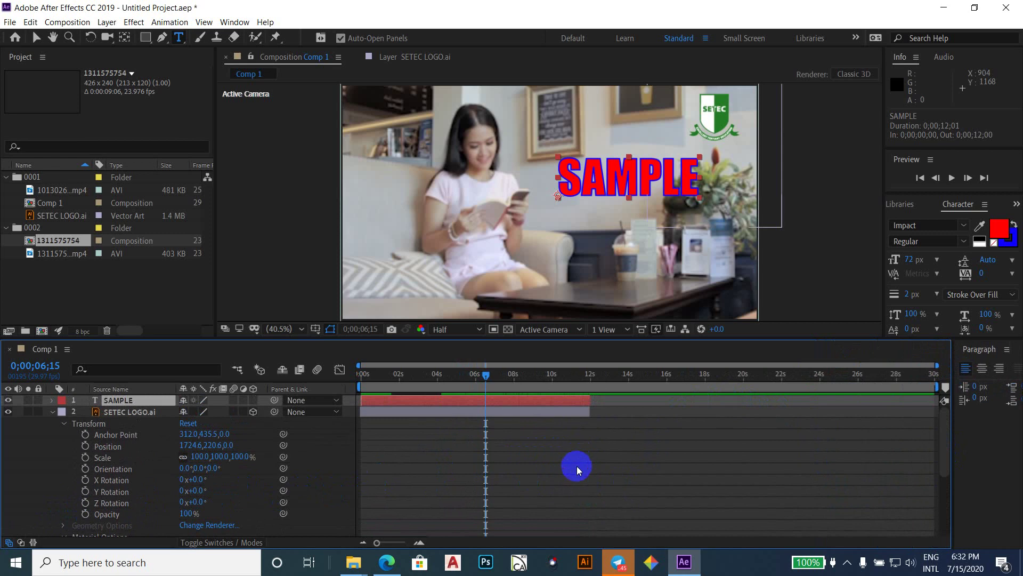
scroll(577, 469, "down", 3)
scroll(526, 447, "up", 3)
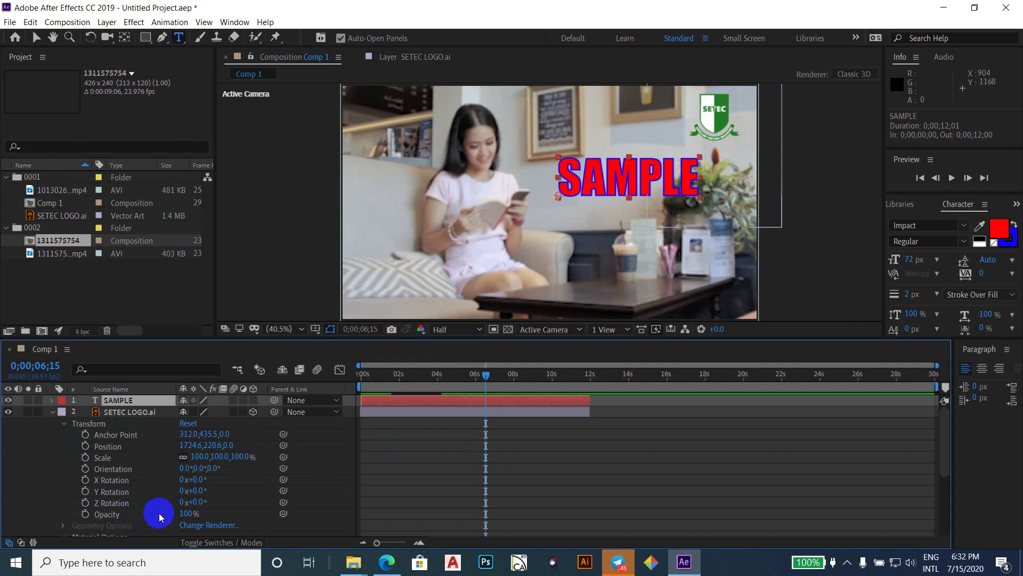
scroll(147, 517, "down", 3)
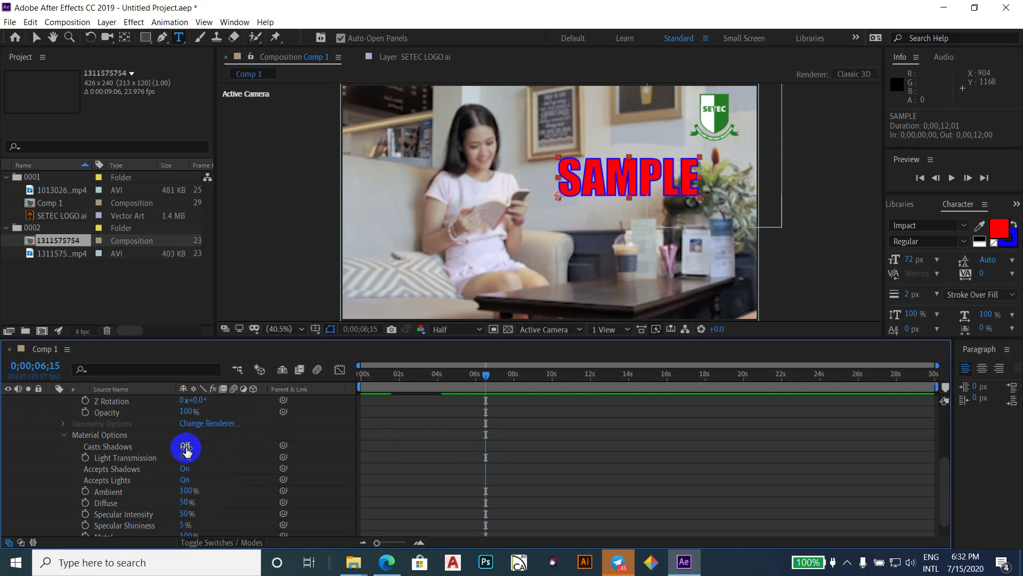
- Turn on Casts Shadows for the SETEC logo and preview the composition
left_click(184, 446)
key("Caps_Lock")
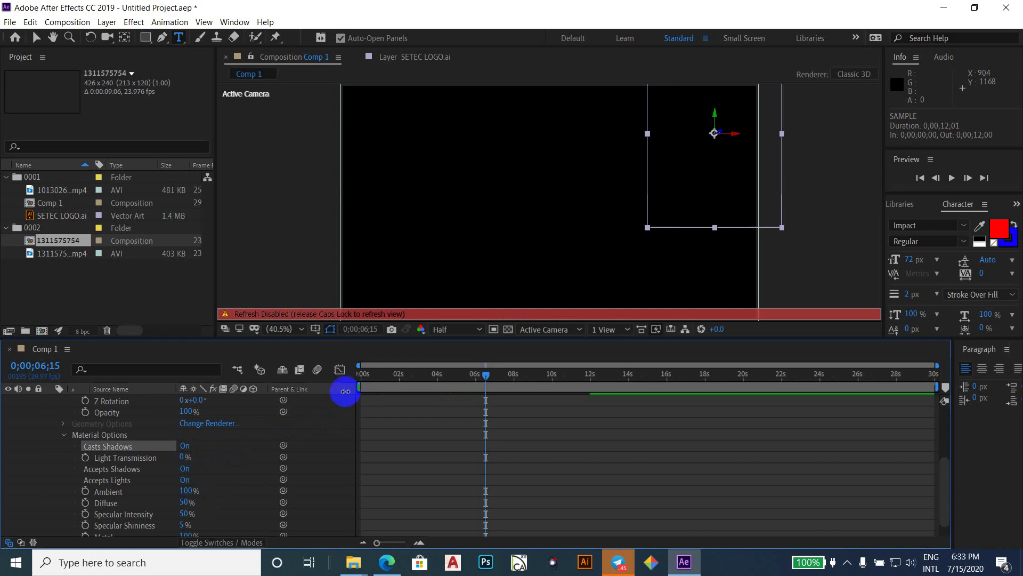
key("space")
key("Caps_Lock")
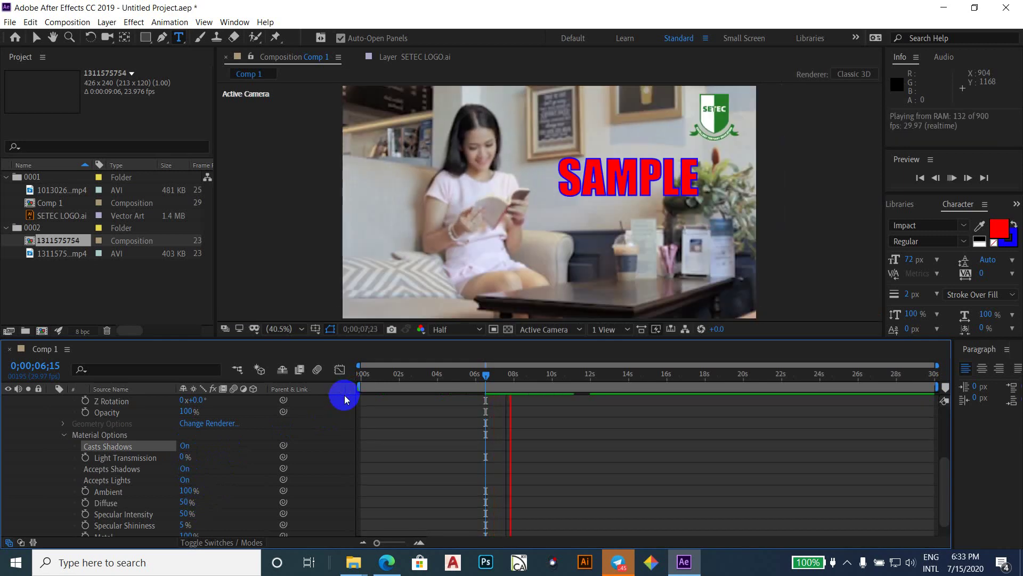
key("space")
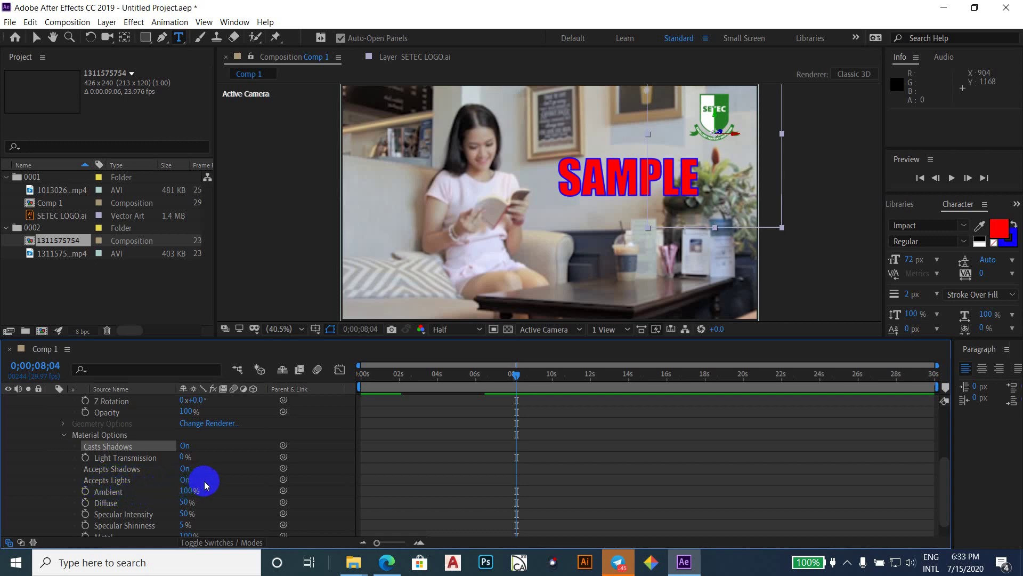
- Nudge Light Transmission, set Casts Shadows back to Off, and preview again
left_click_drag(183, 457, 187, 456)
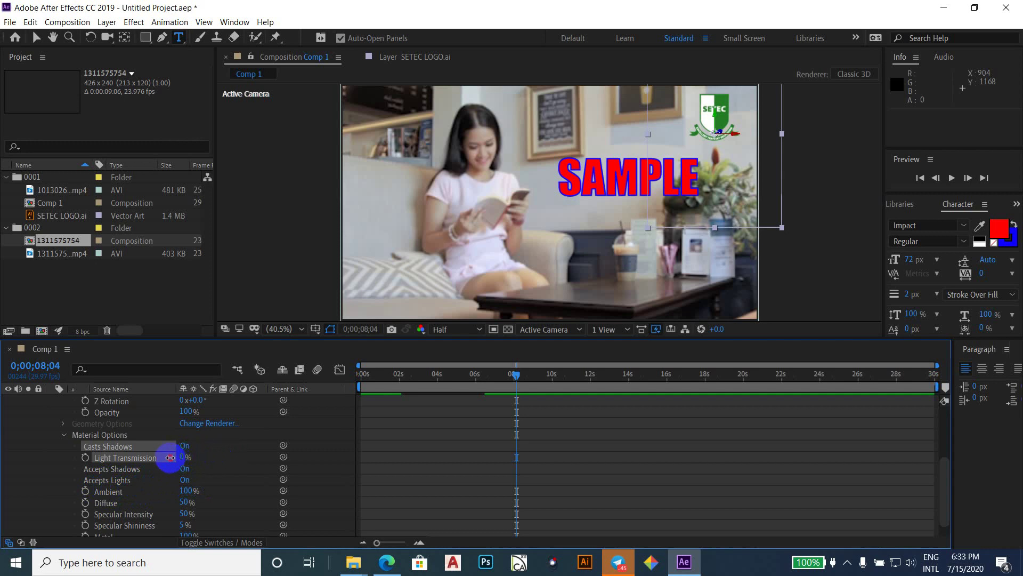
left_click_drag(186, 456, 191, 454)
left_click(185, 446)
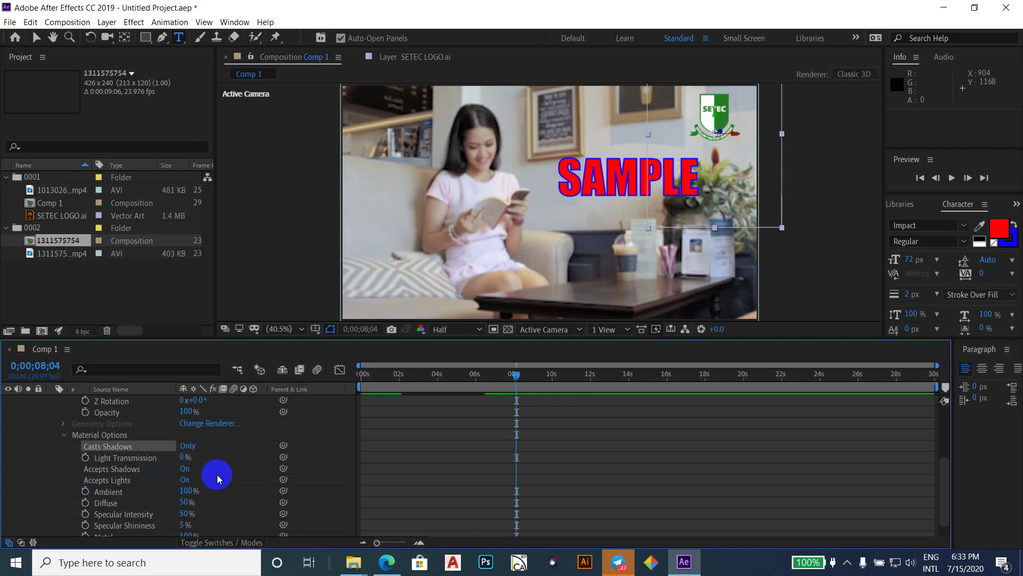
left_click(190, 448)
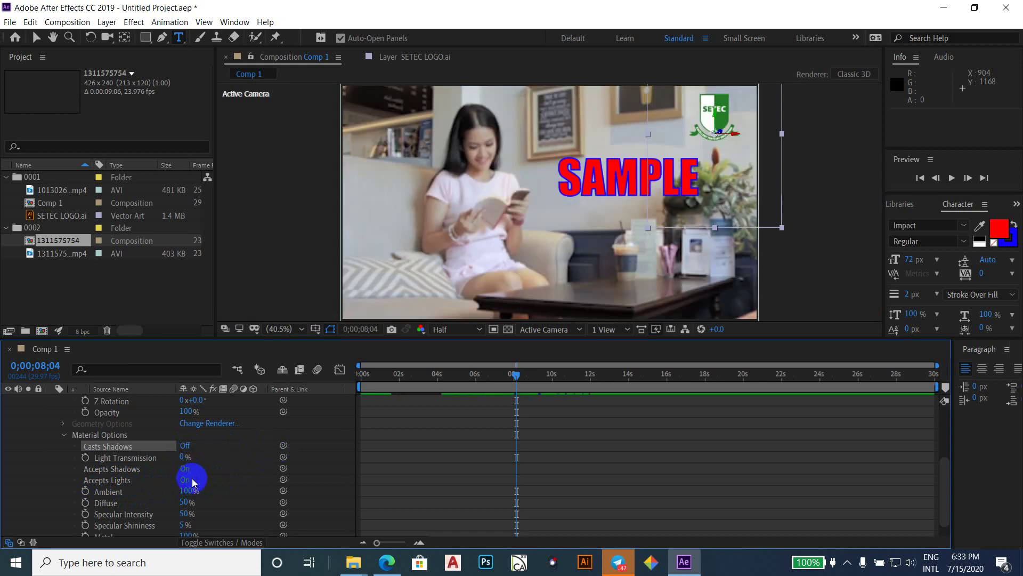
key("space")
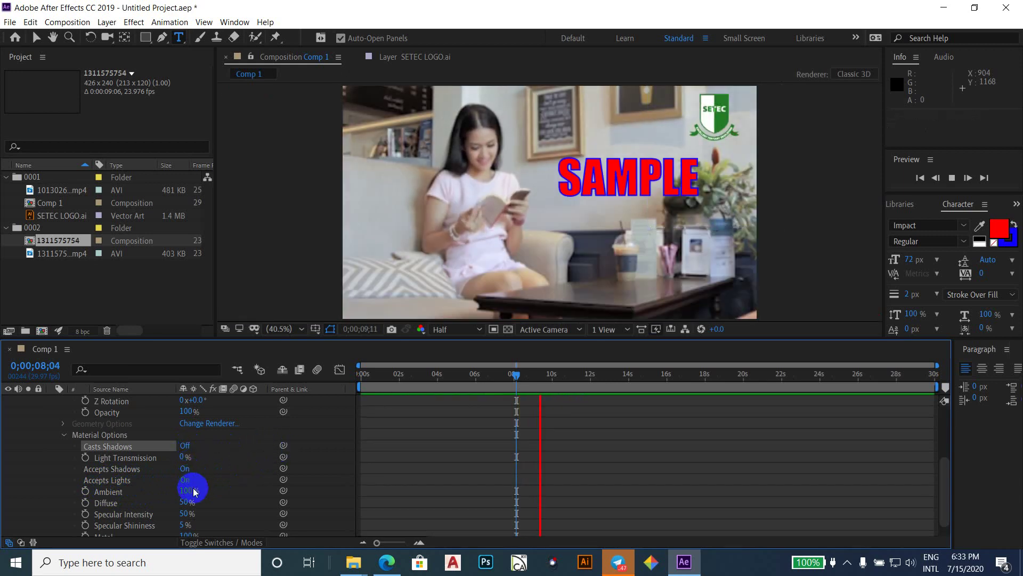
key("space")
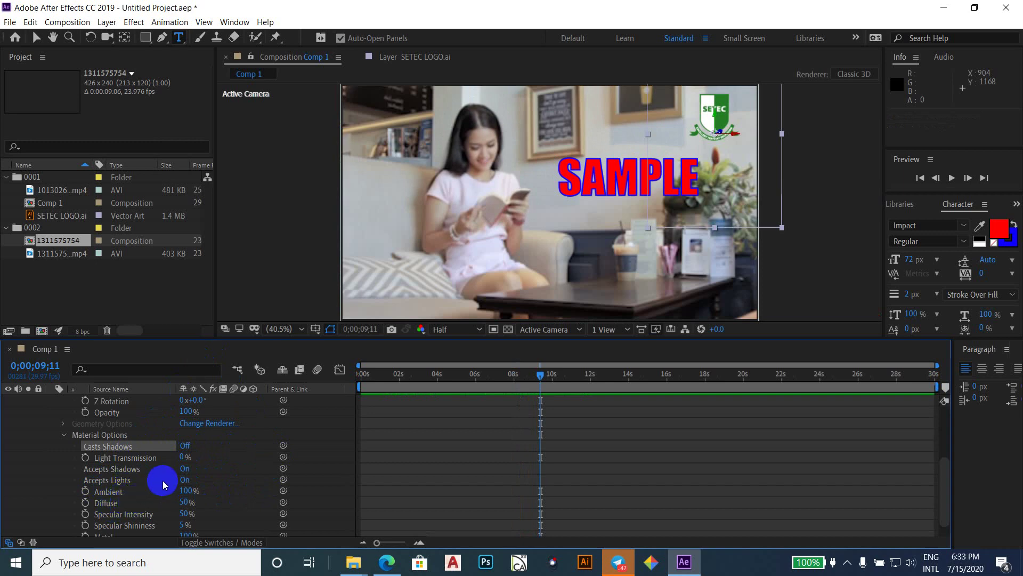
scroll(162, 481, "down", 2)
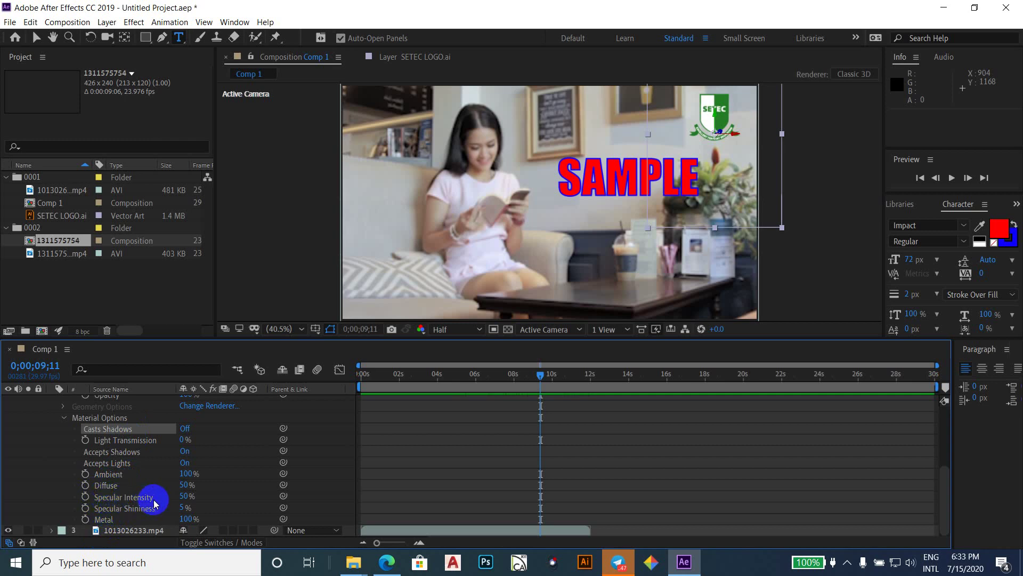
scroll(135, 481, "up", 2)
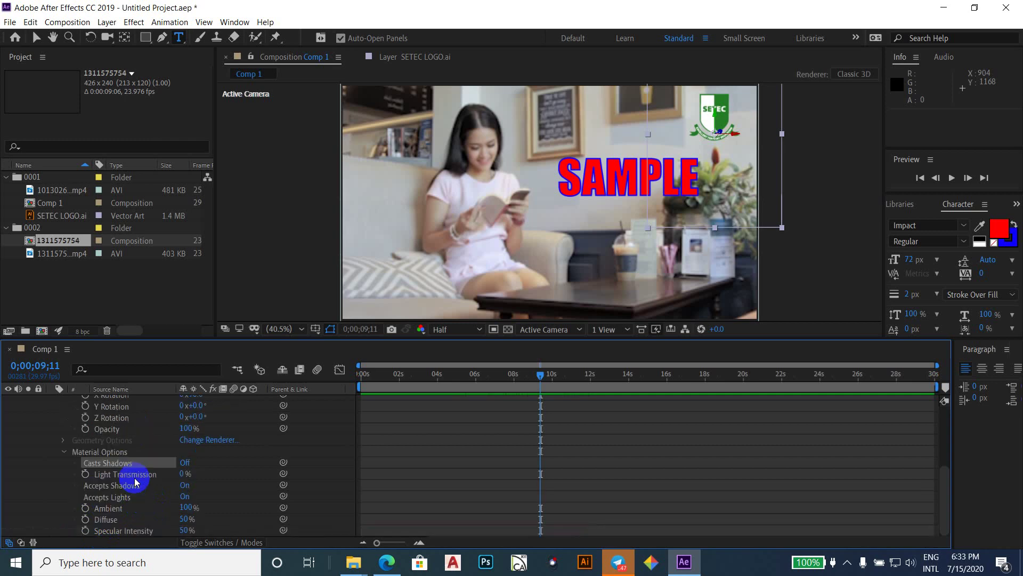
scroll(122, 482, "up", 4)
scroll(104, 495, "down", 4)
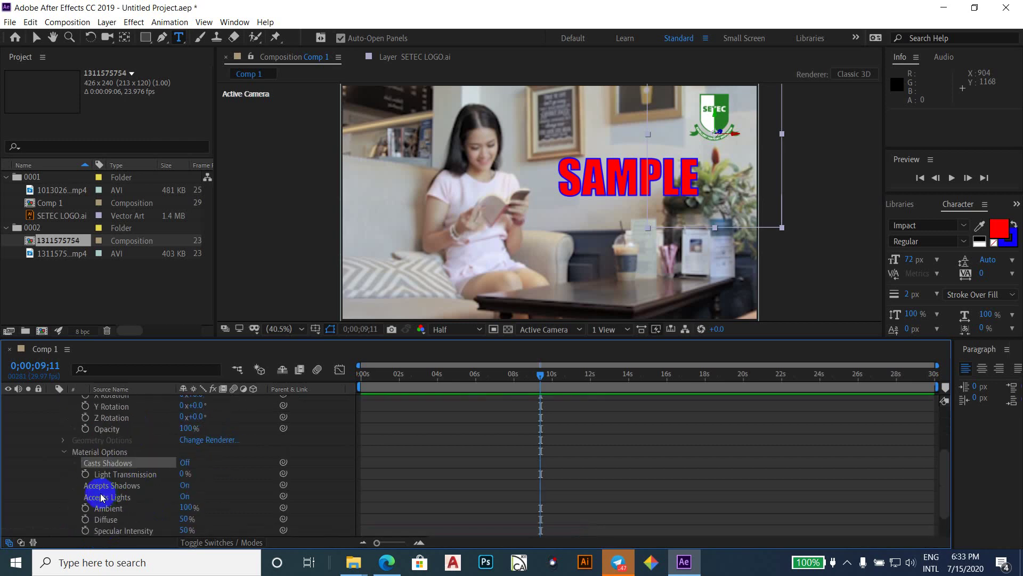
- Fold away the logo's Material Options and scroll to its Transform values (Position 1724.6, 220.6)
left_click(64, 451)
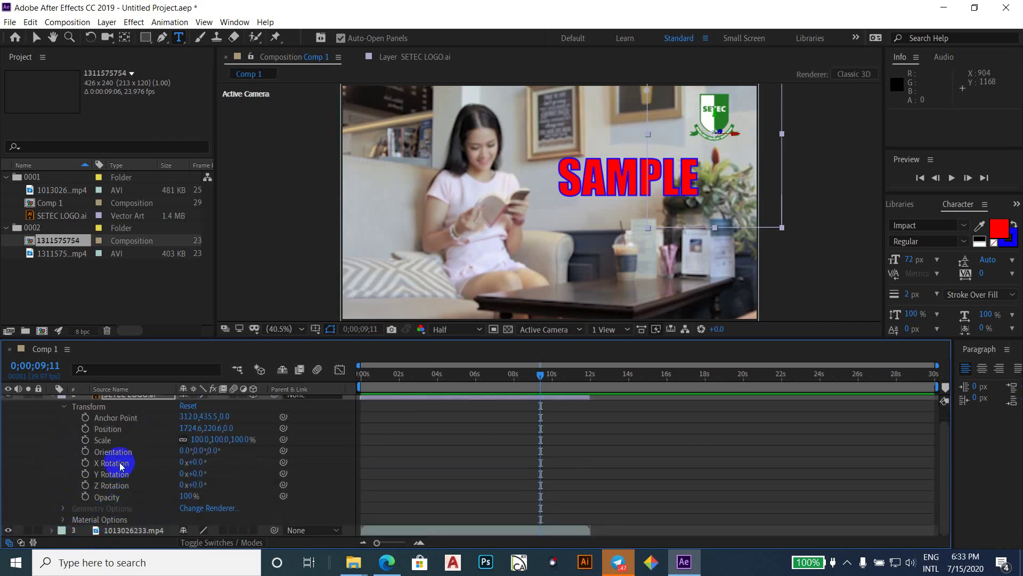
scroll(109, 458, "up", 2)
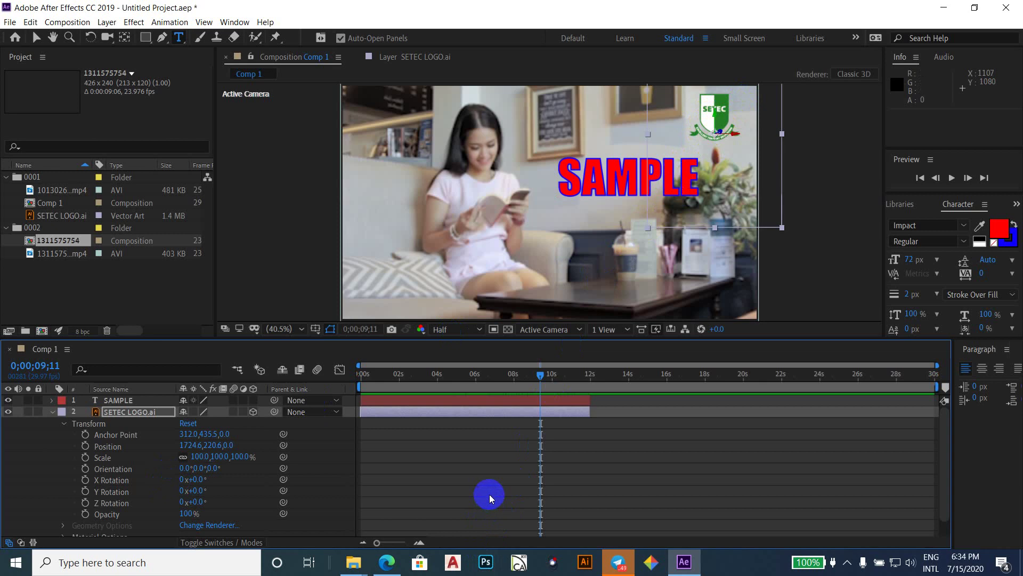
scroll(462, 500, "down", 1)
scroll(484, 479, "up", 1)
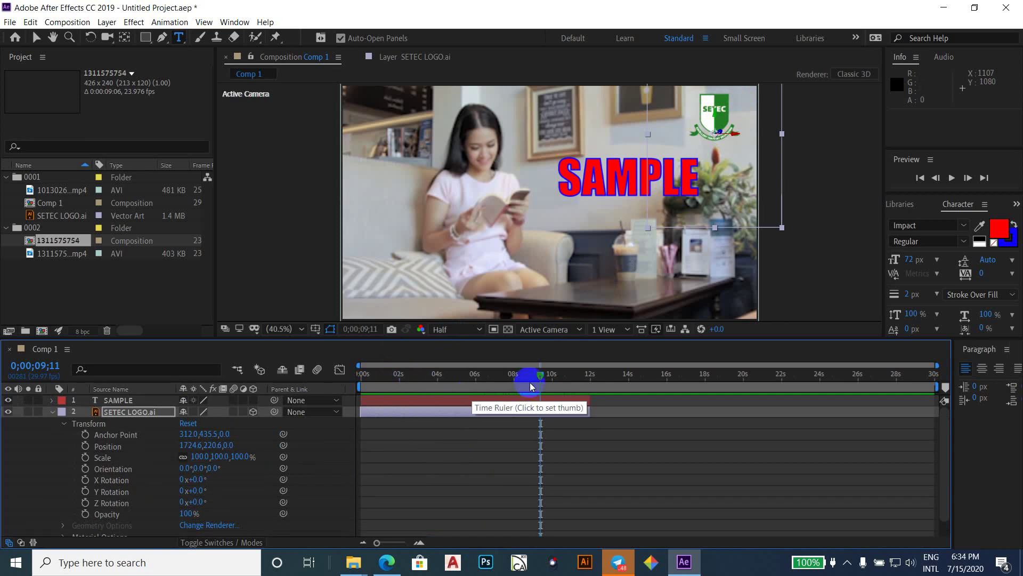
- Go to 0;00;02;00 and set the logo's first Opacity keyframe at 100%
left_click_drag(540, 379, 415, 381)
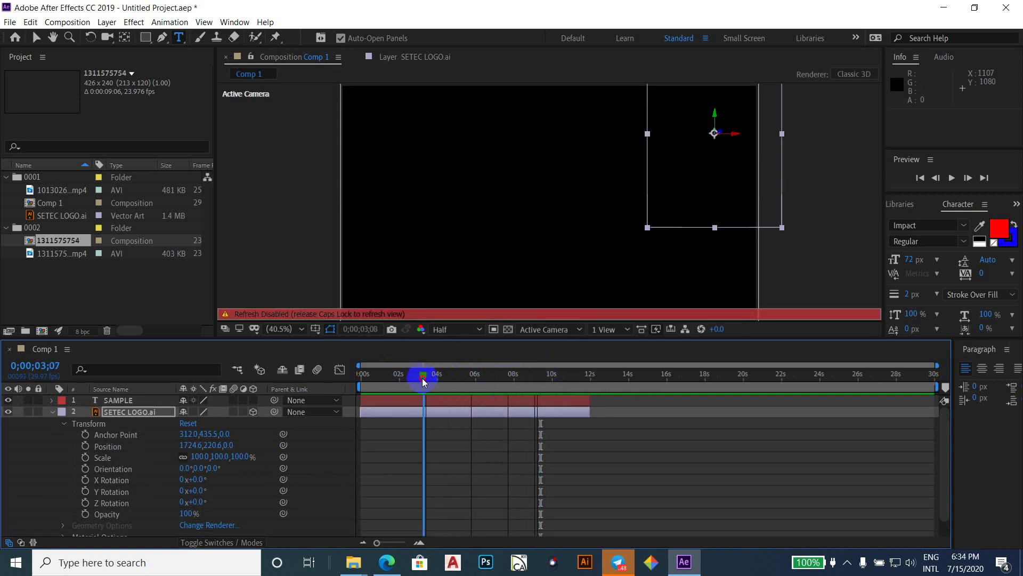
key("Caps_Lock")
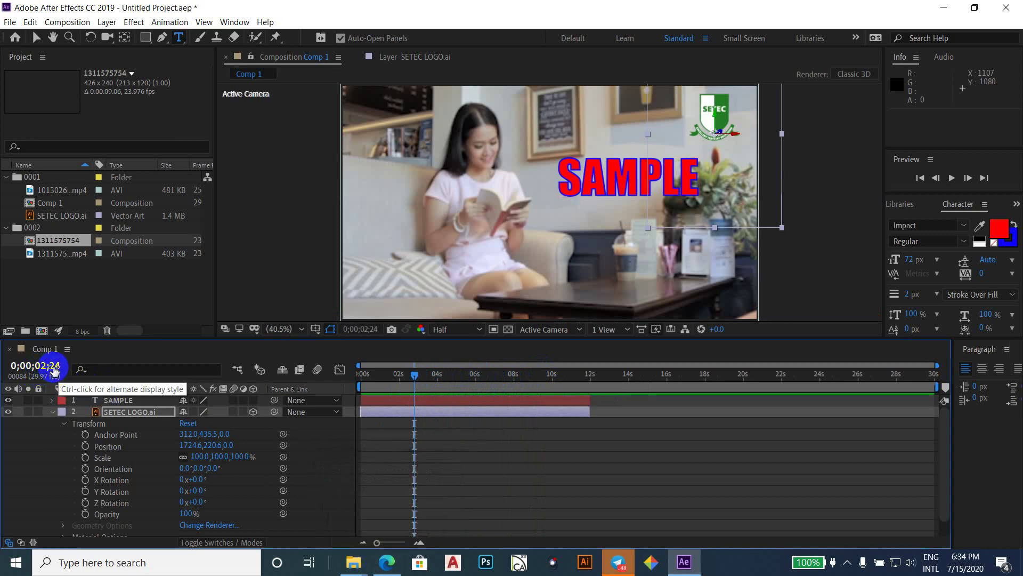
left_click(56, 366)
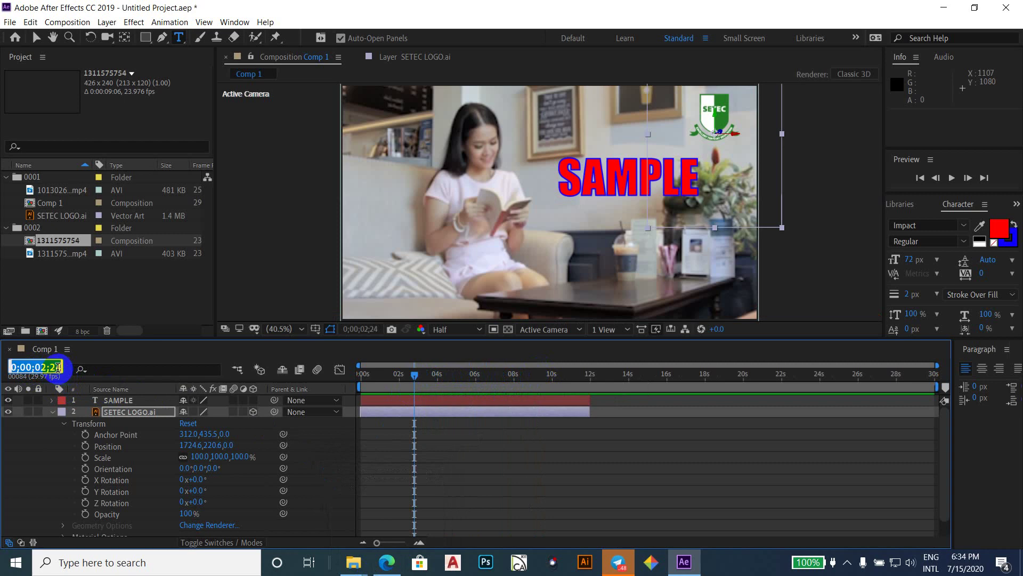
left_click(58, 366)
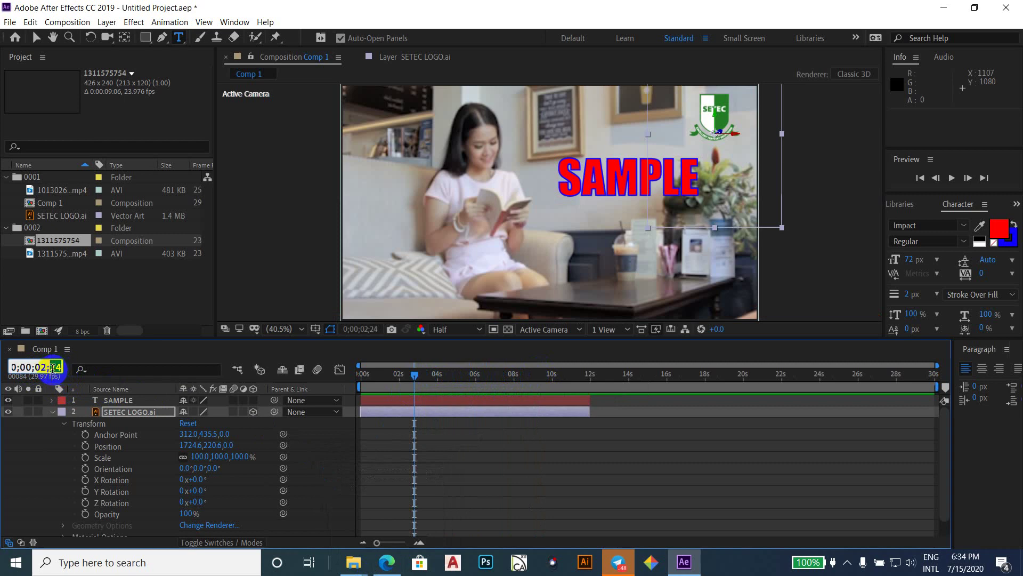
type("00")
key("Return")
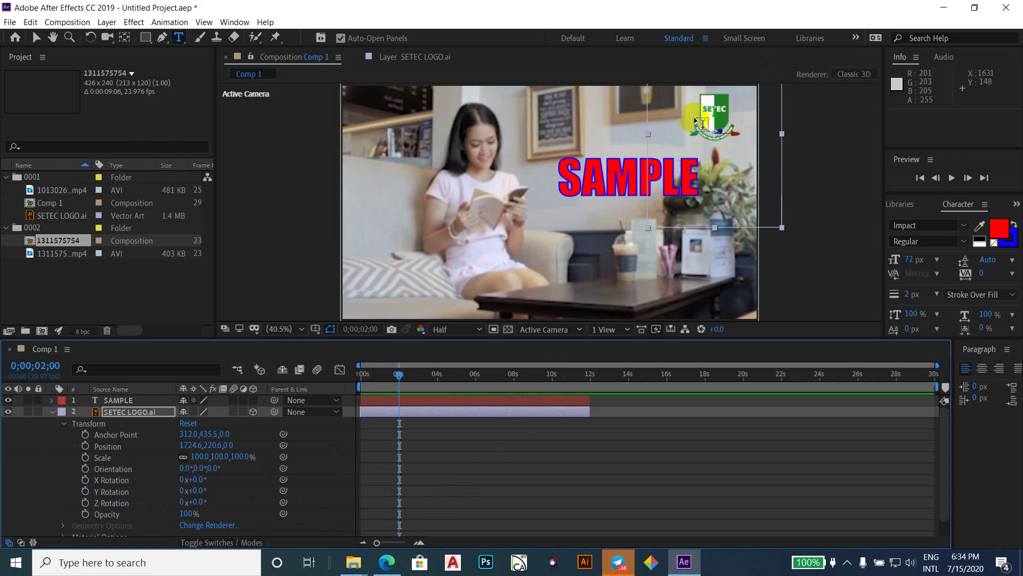
left_click(85, 514)
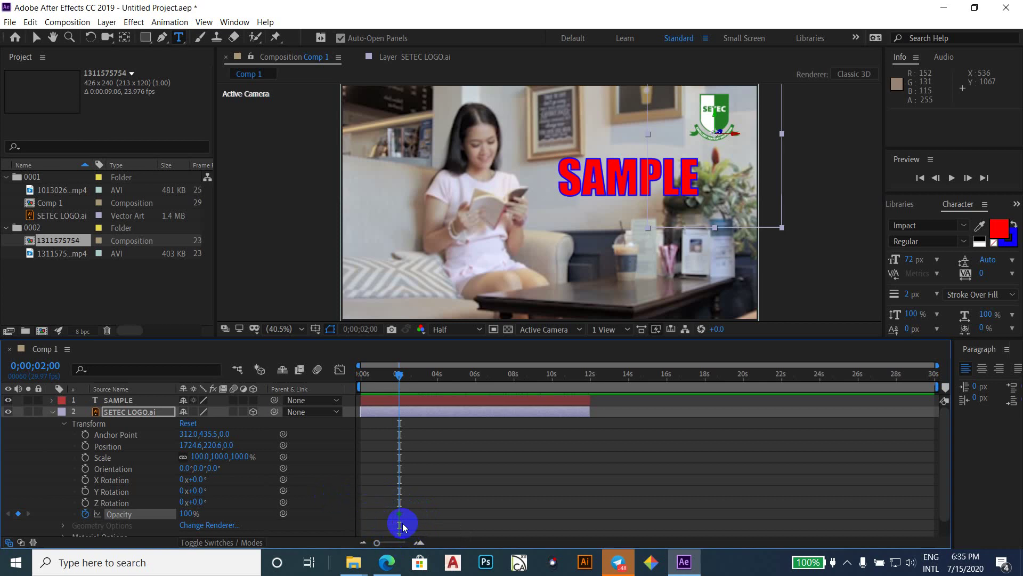
- Jump to 0;00;10;00, add a 100% Opacity keyframe, then return the playhead to the start
mouse_move(401, 519)
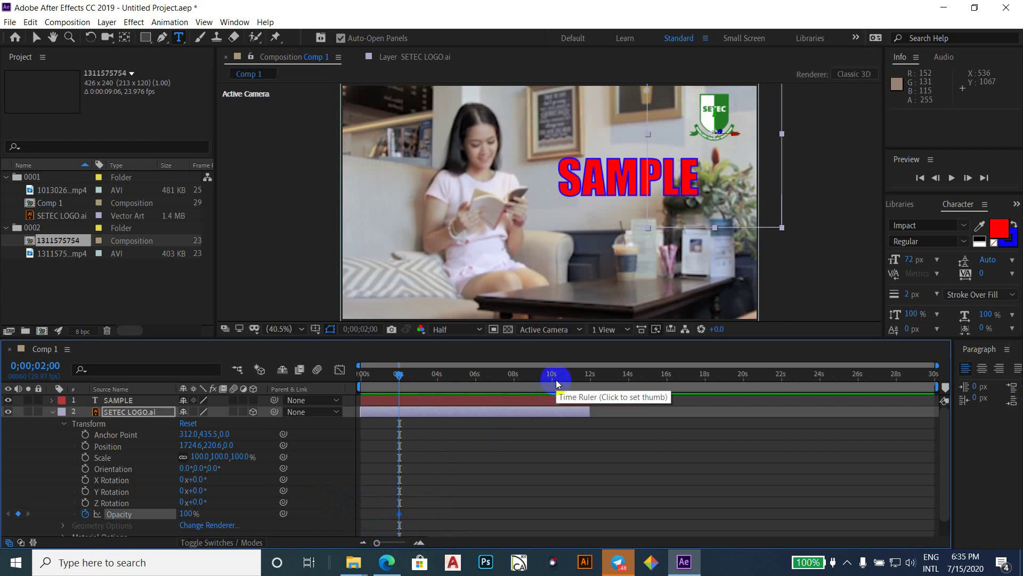
left_click(43, 367)
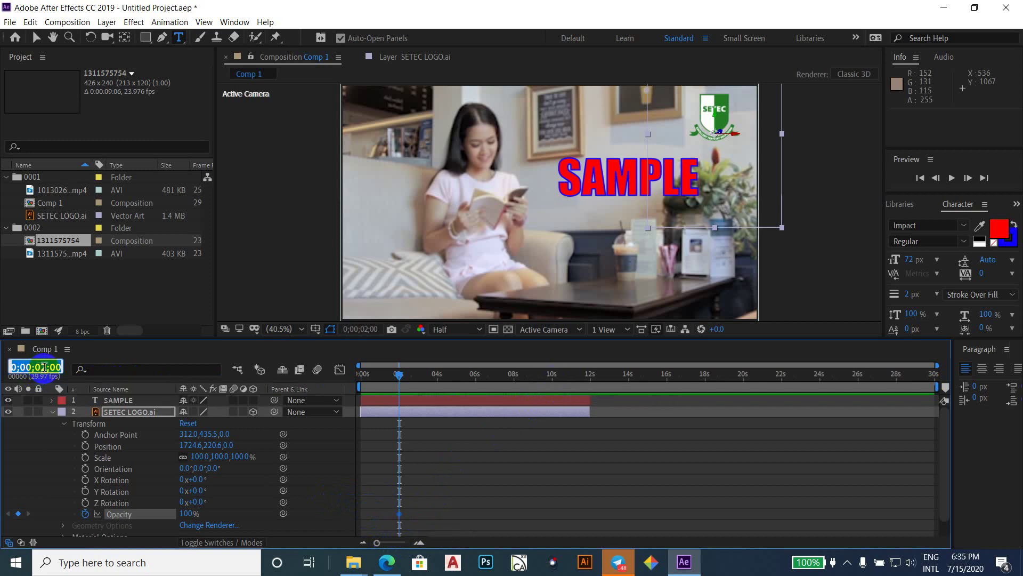
left_click(42, 366)
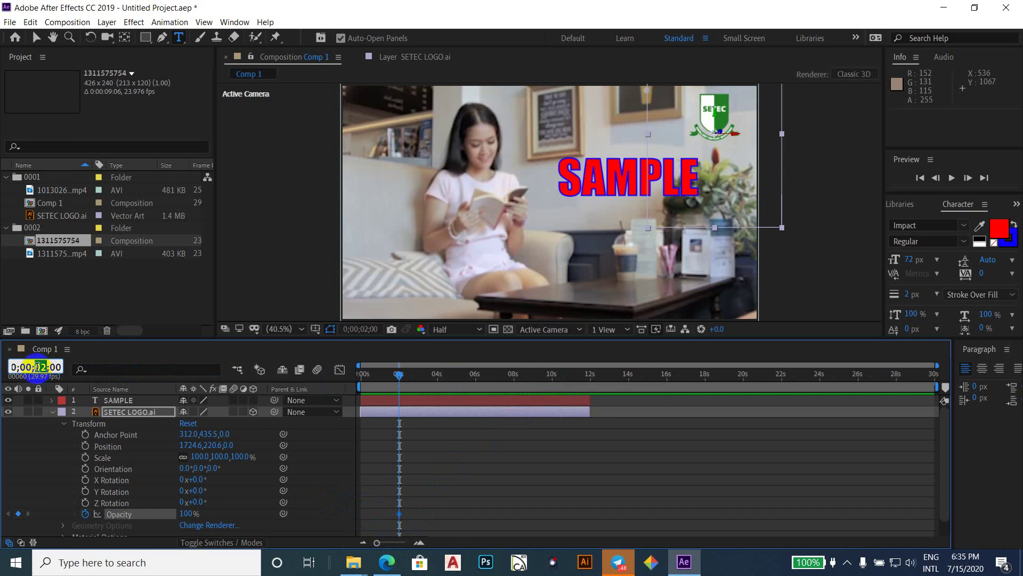
type("10")
key("Return")
left_click(552, 436)
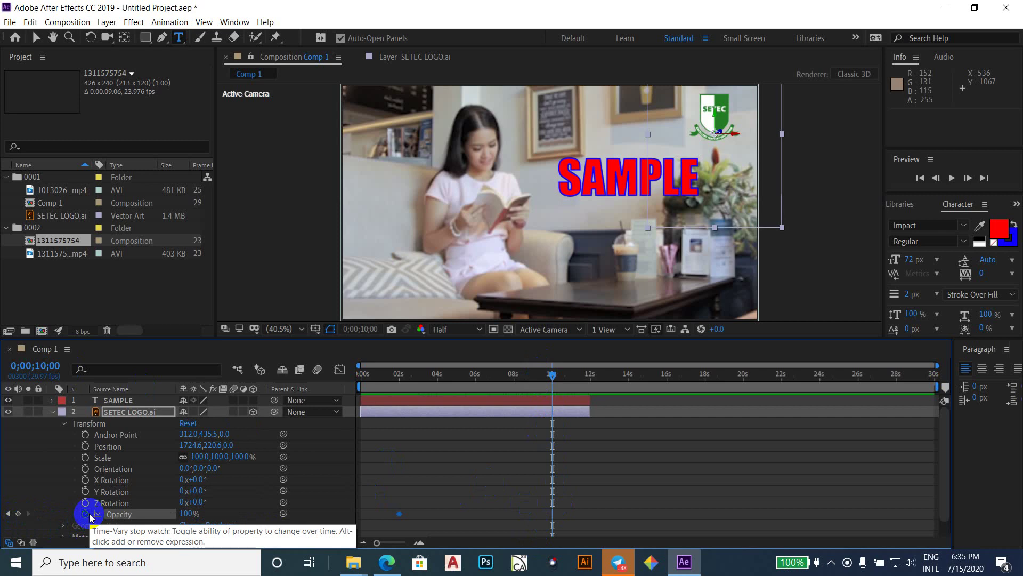
left_click(18, 514)
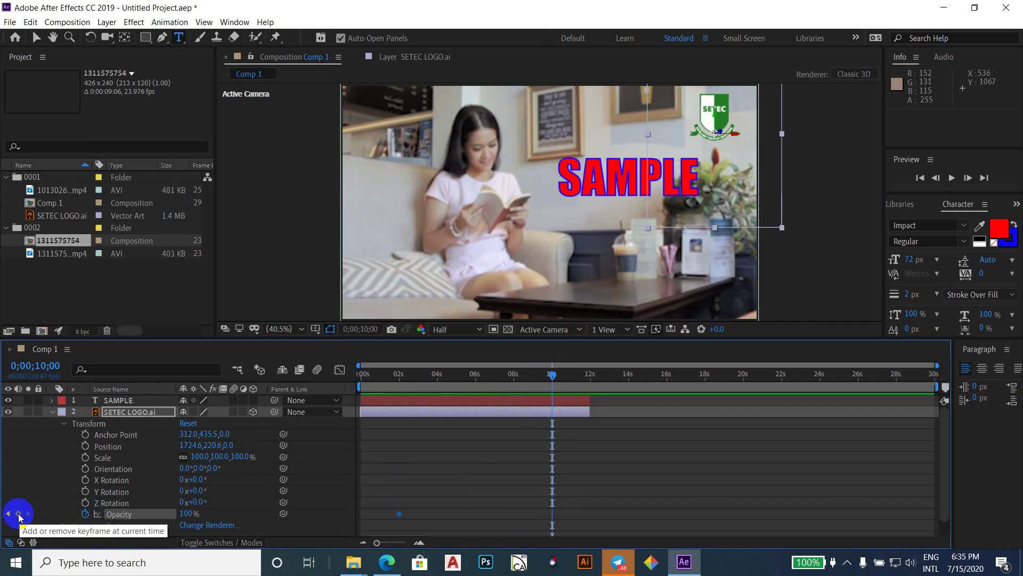
left_click(19, 514)
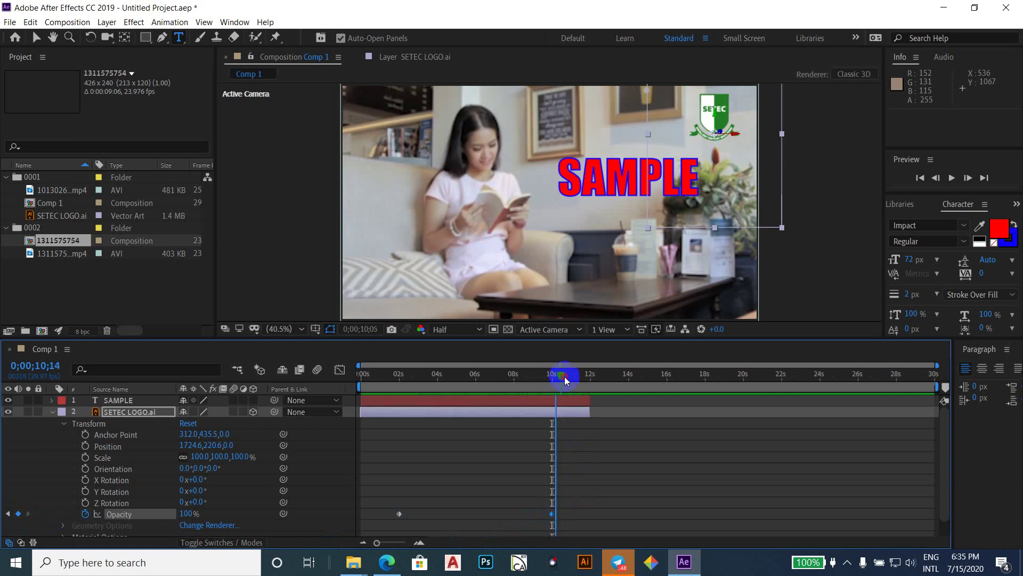
left_click_drag(555, 380, 569, 376)
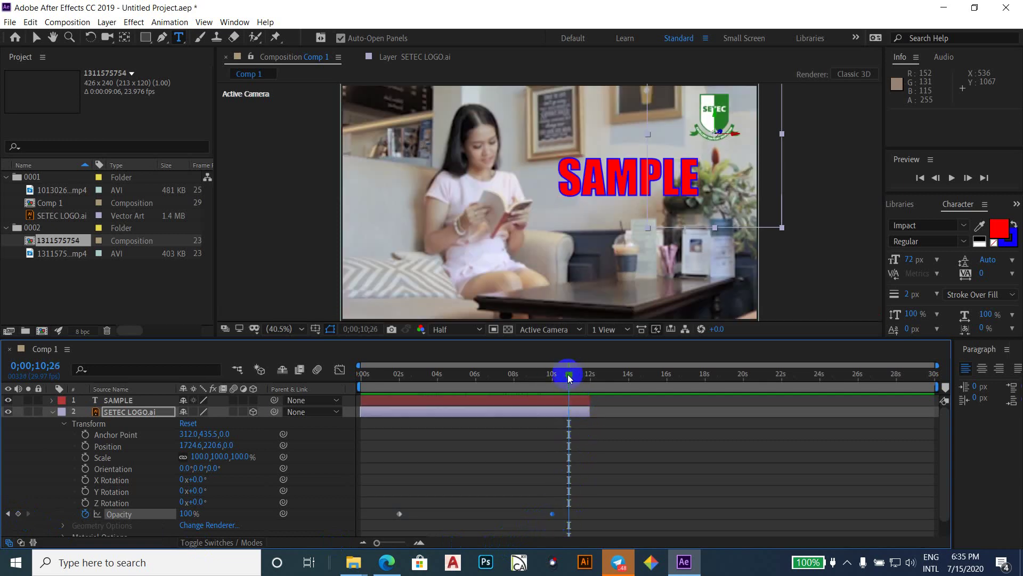
left_click_drag(570, 378, 336, 395)
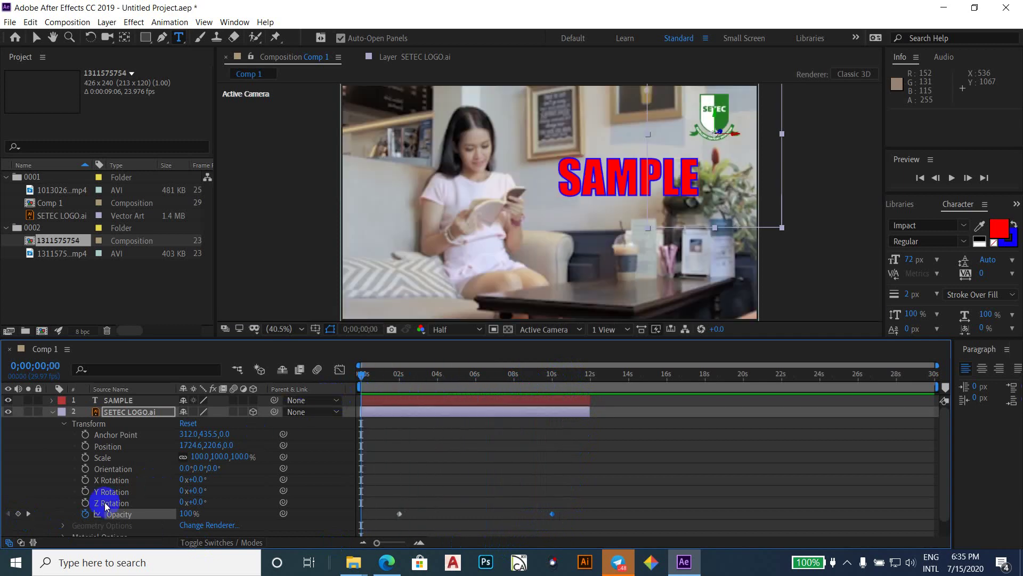
- Return to 0 seconds and add an Opacity keyframe there
left_click(28, 513)
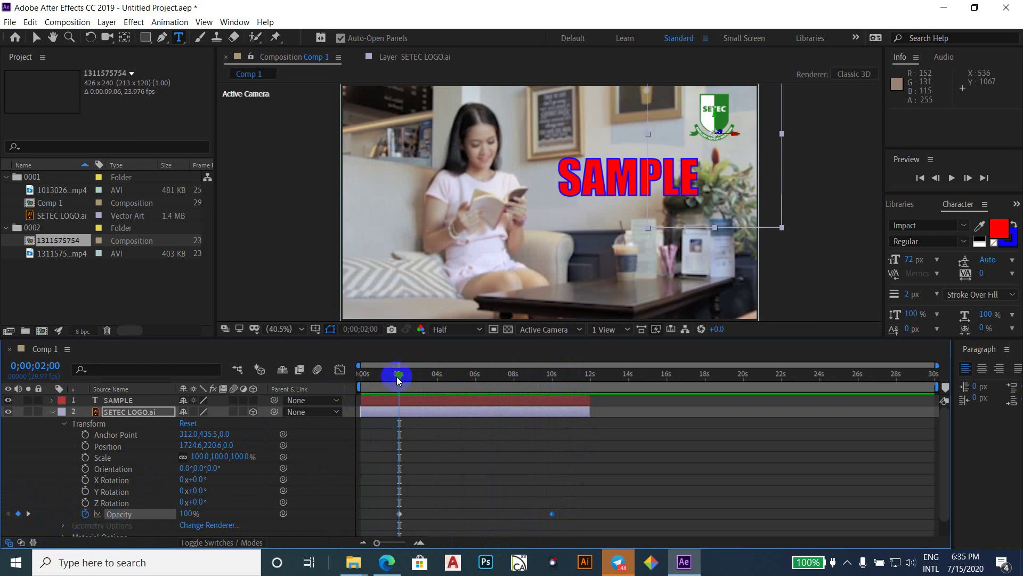
left_click_drag(398, 377, 209, 387)
key("Caps_Lock")
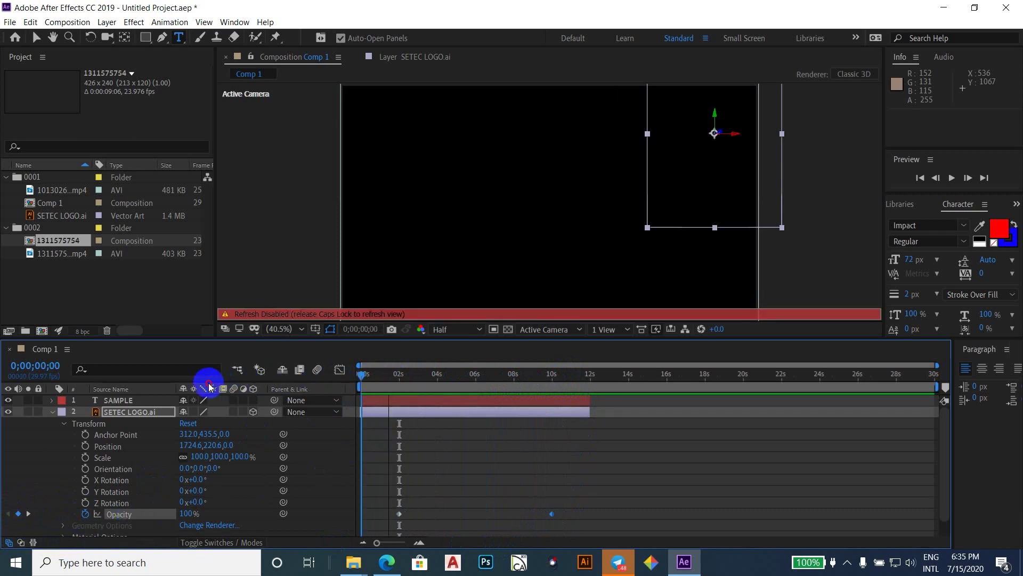
key("Caps_Lock")
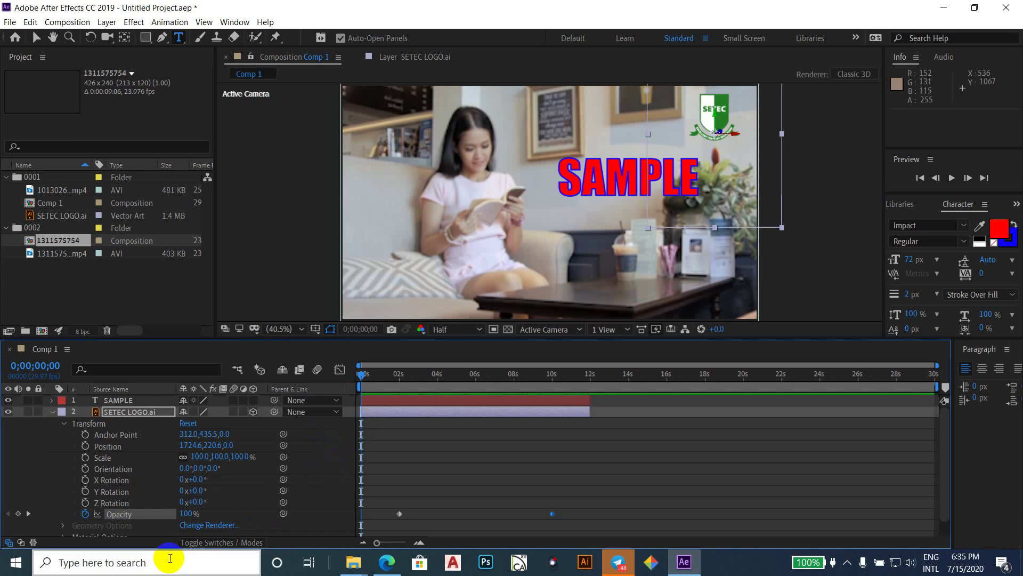
left_click(19, 514)
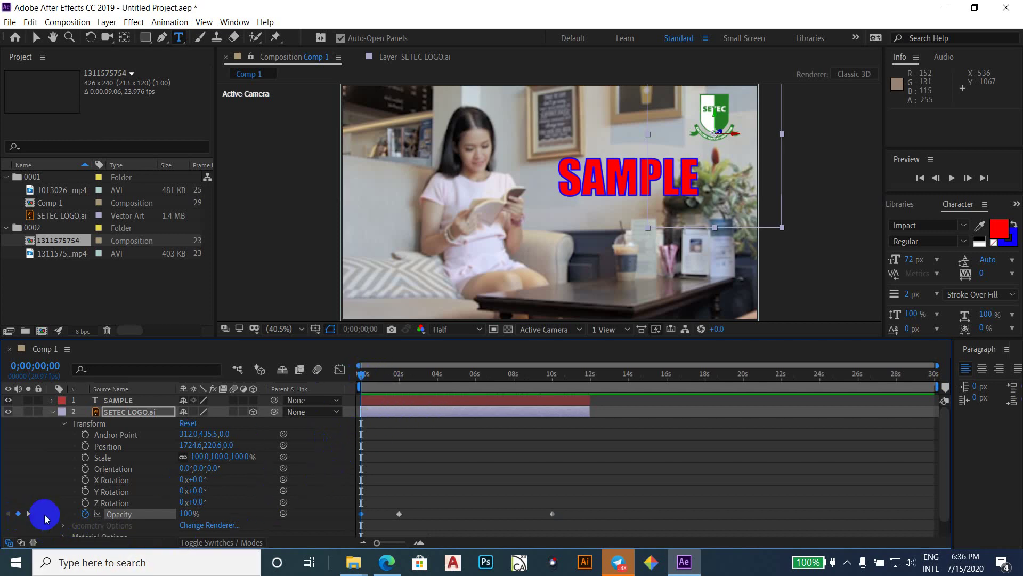
- Add another Opacity keyframe at 0;00;11;27, then step back to the 0-second keyframe
left_click(29, 514)
left_click(30, 514)
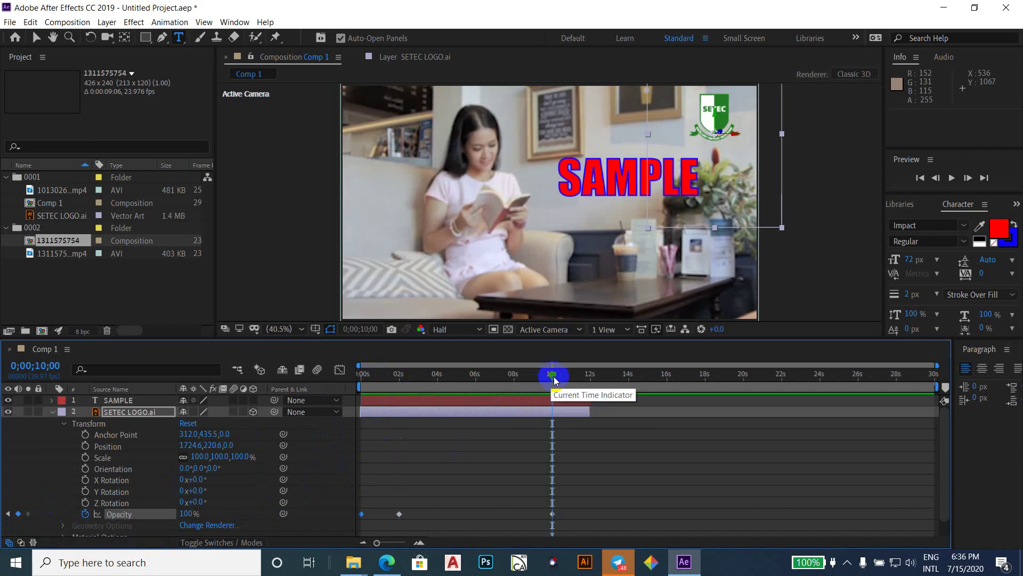
left_click_drag(553, 375, 589, 376)
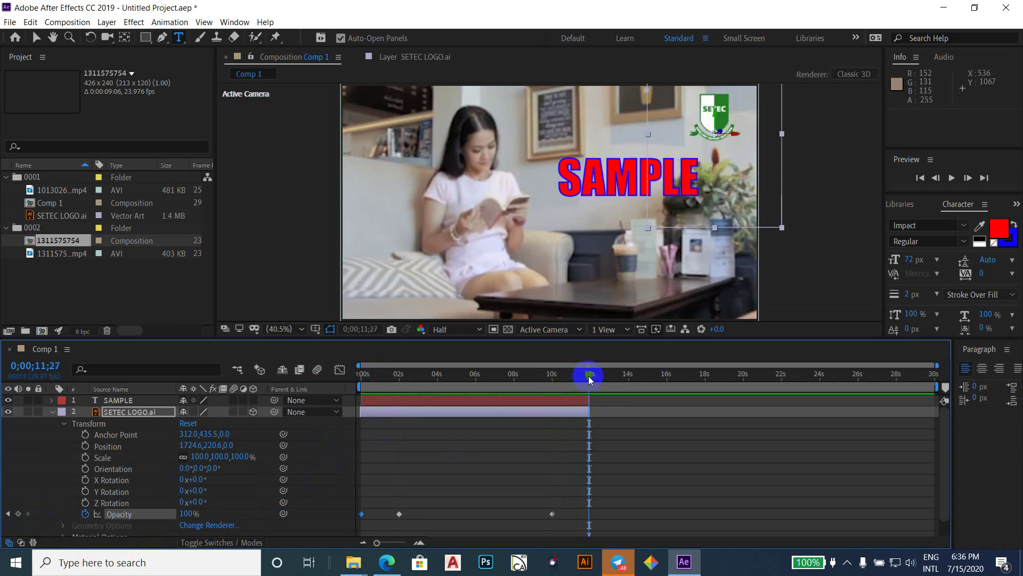
left_click(17, 515)
left_click(9, 514)
left_click(9, 514)
left_click(9, 514)
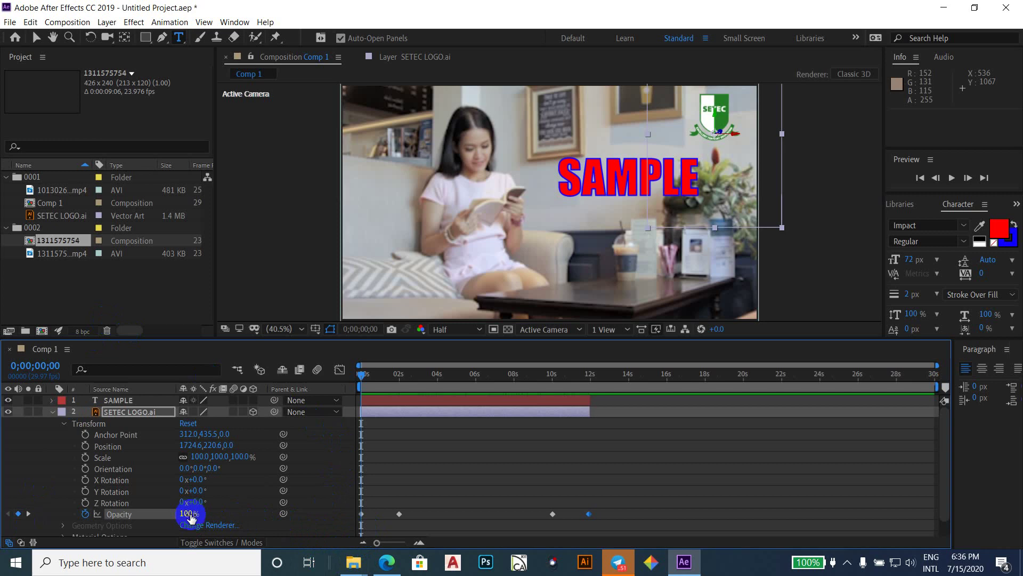
- Set the logo's 0-second Opacity keyframe to 0% and preview the fade-in
left_click_drag(188, 513, 79, 513)
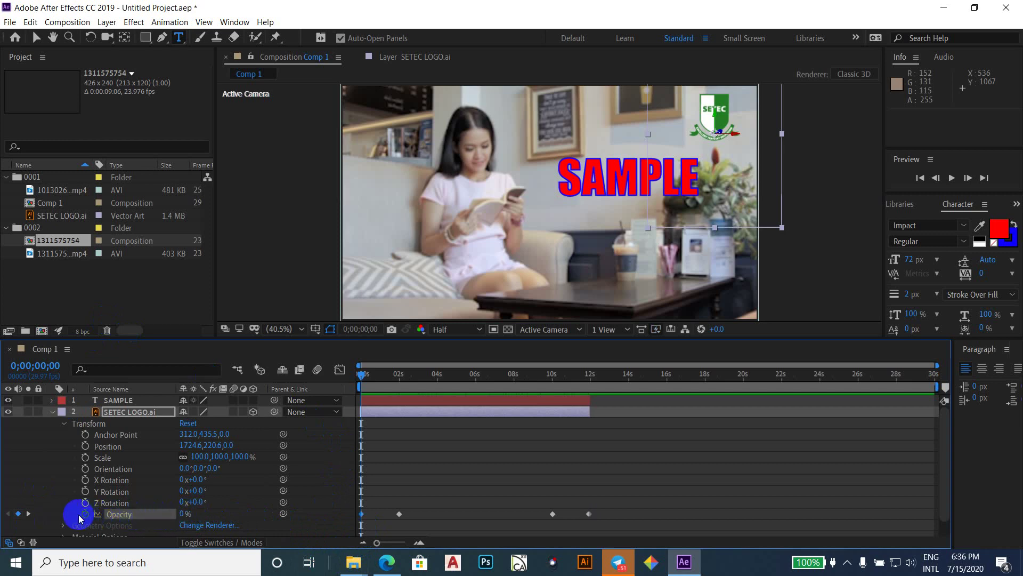
key("Caps_Lock")
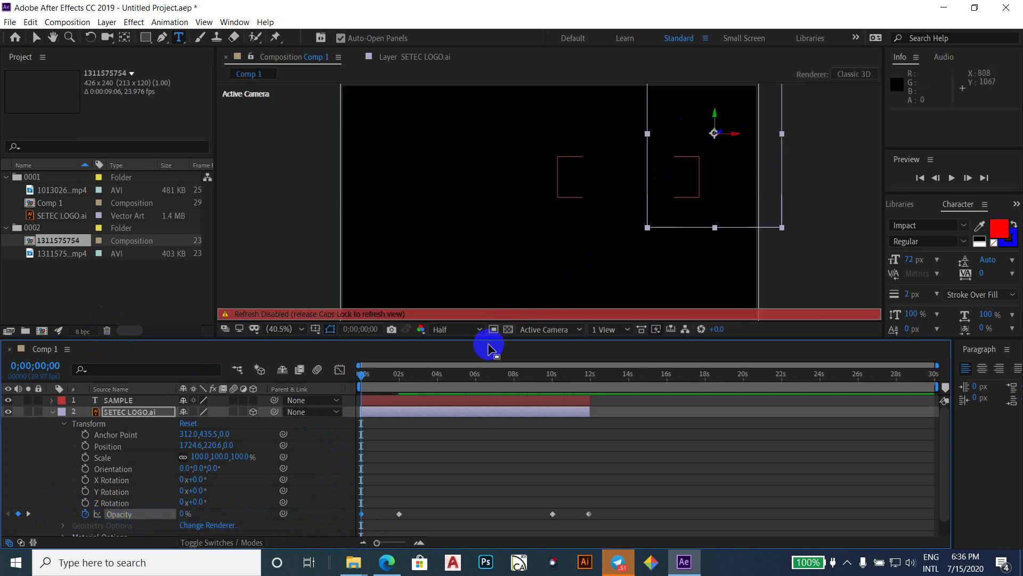
key("Caps_Lock")
key("space")
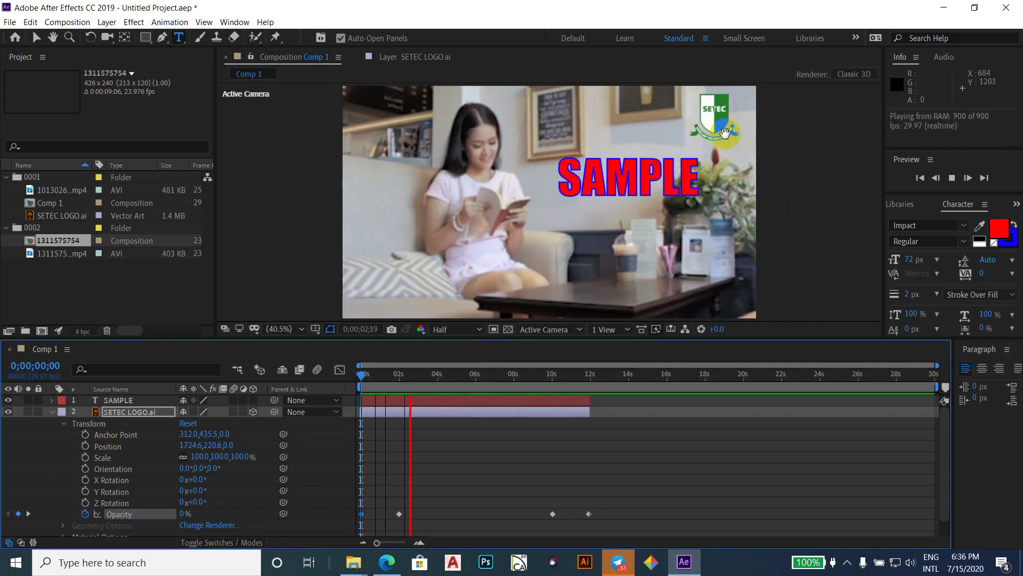
left_click(657, 326)
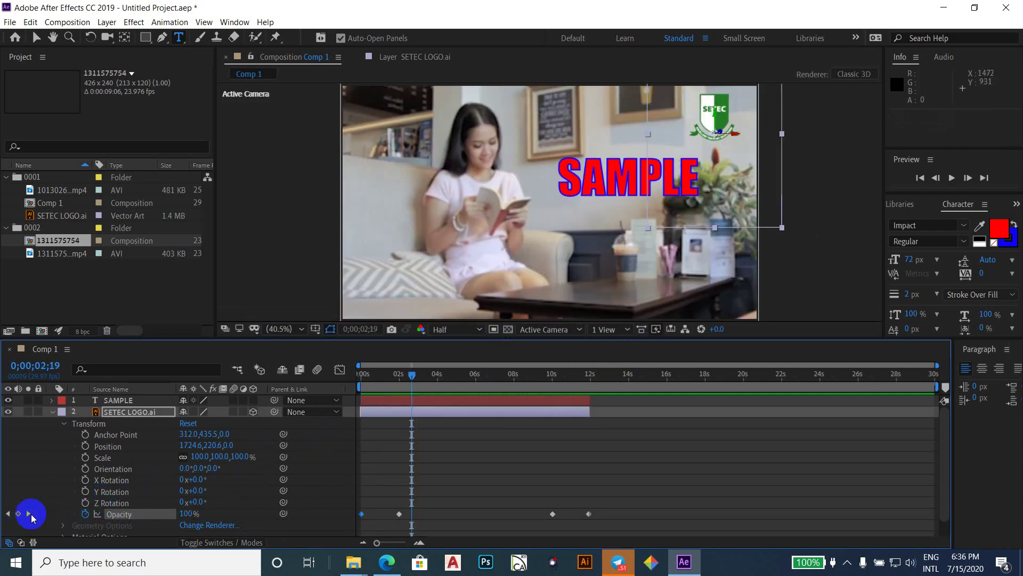
- Set the Opacity keyframe near 12 seconds to 0%, preview from the start, and collapse Transform
left_click(29, 514)
left_click(28, 513)
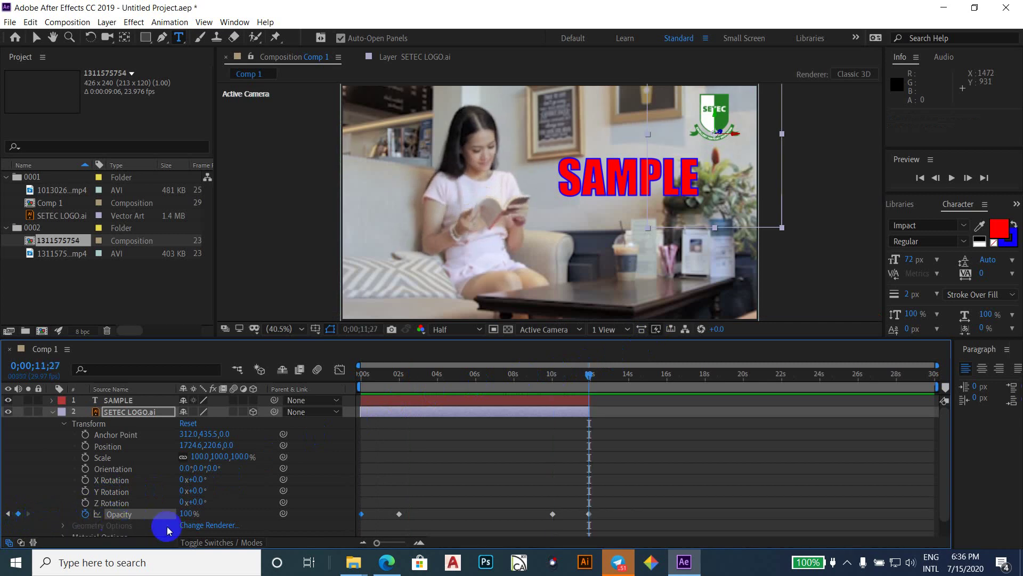
left_click_drag(191, 513, 4, 513)
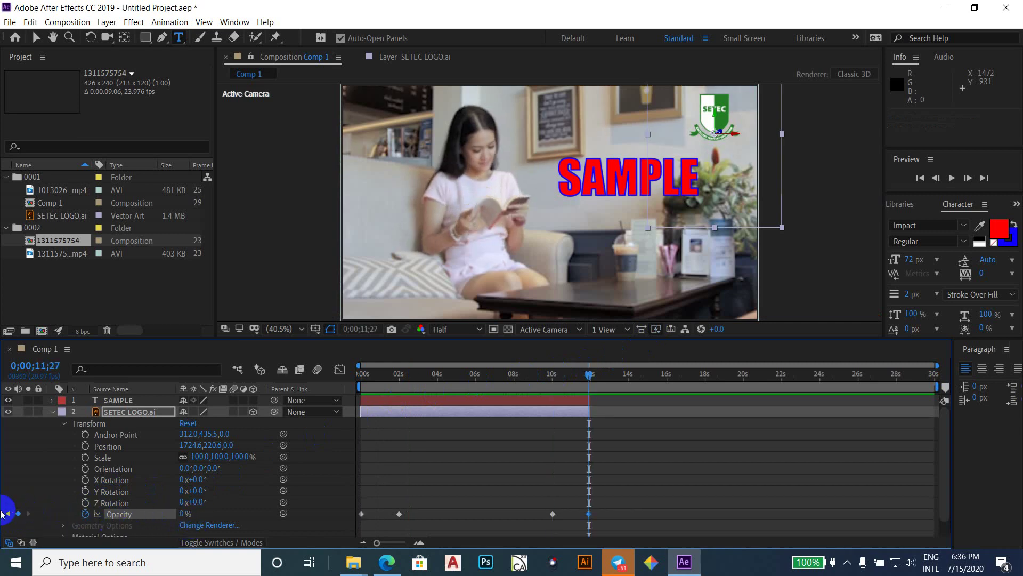
key("space")
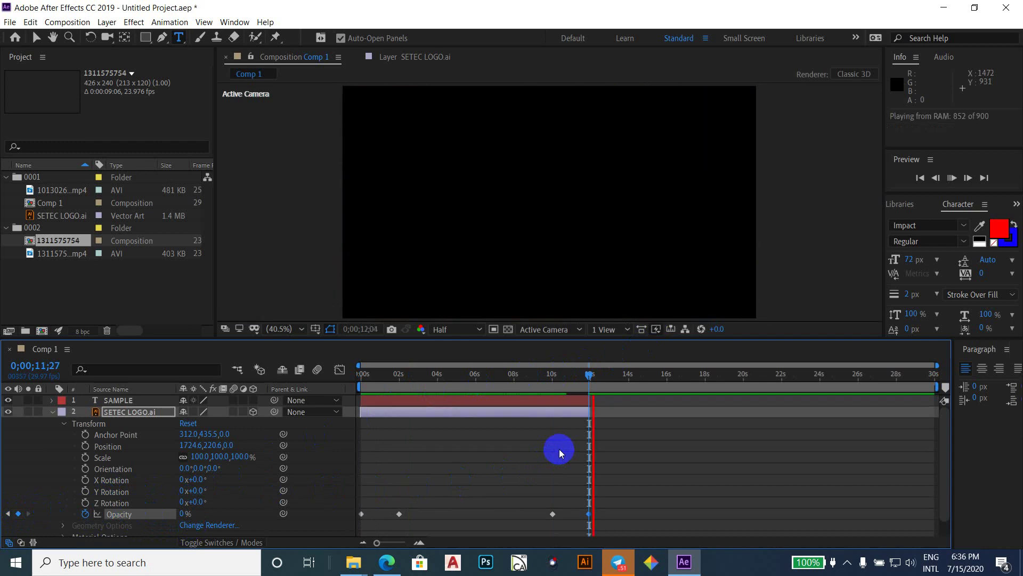
key("space")
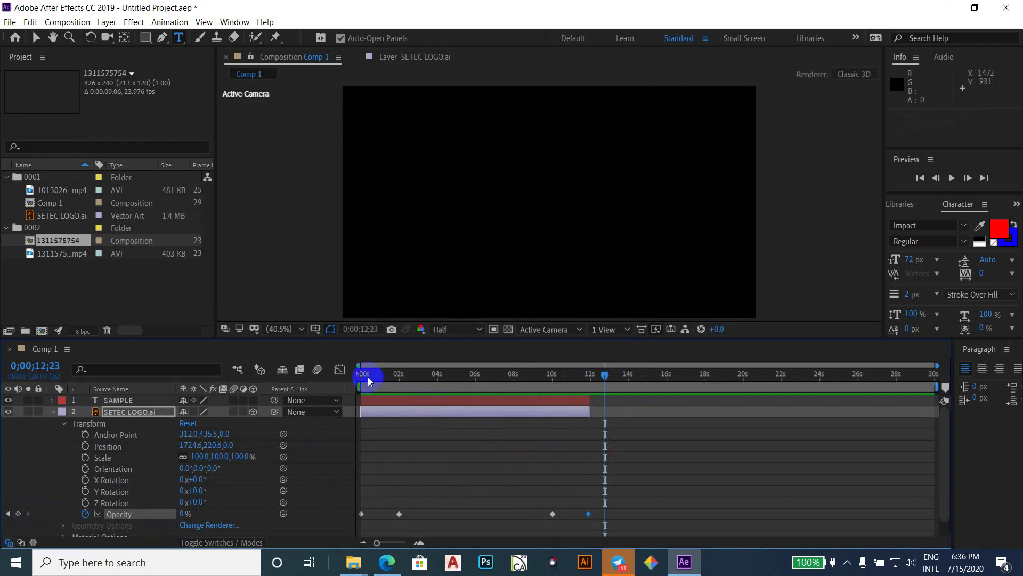
left_click(368, 376)
key("space")
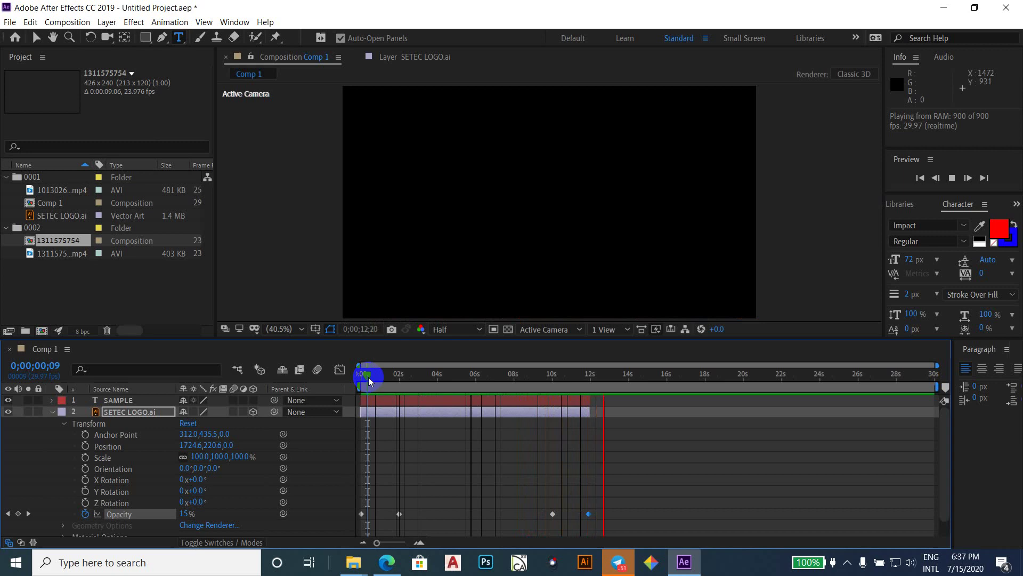
key("space")
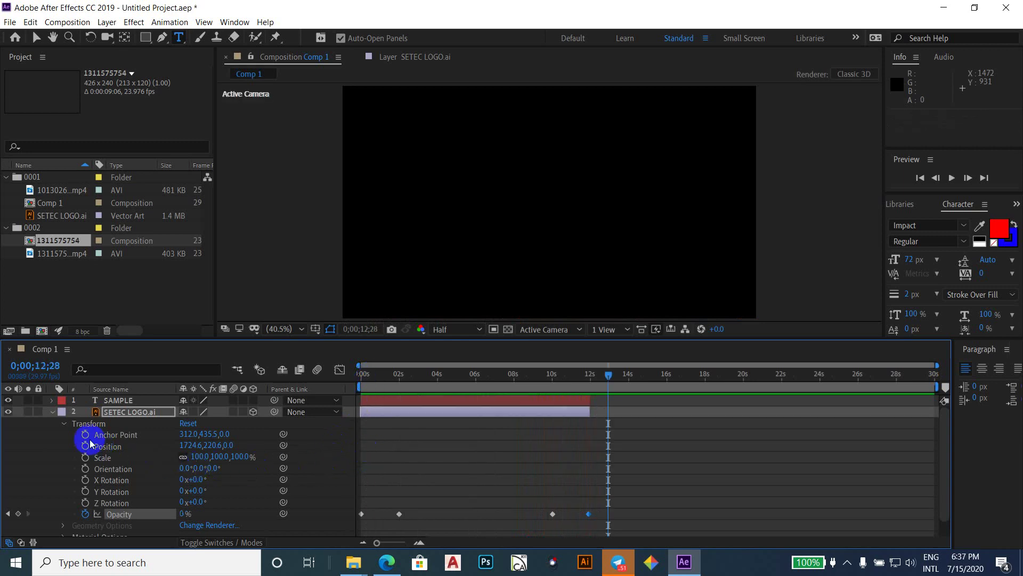
left_click(65, 424)
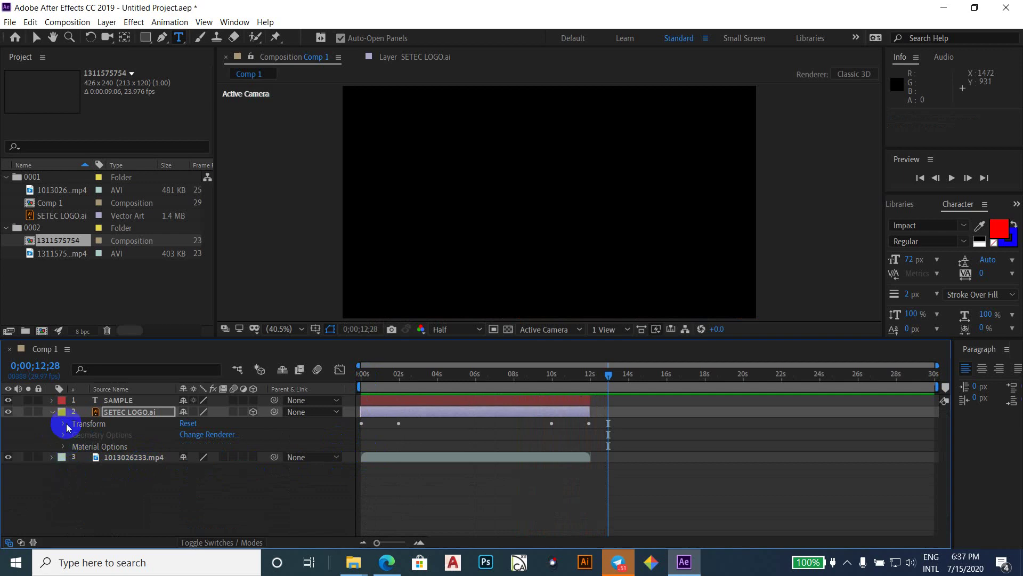
- Collapse SETEC LOGO.ai, open SAMPLE's Text and Transform groups, and move the playhead to 0 seconds
left_click(53, 409)
left_click(51, 400)
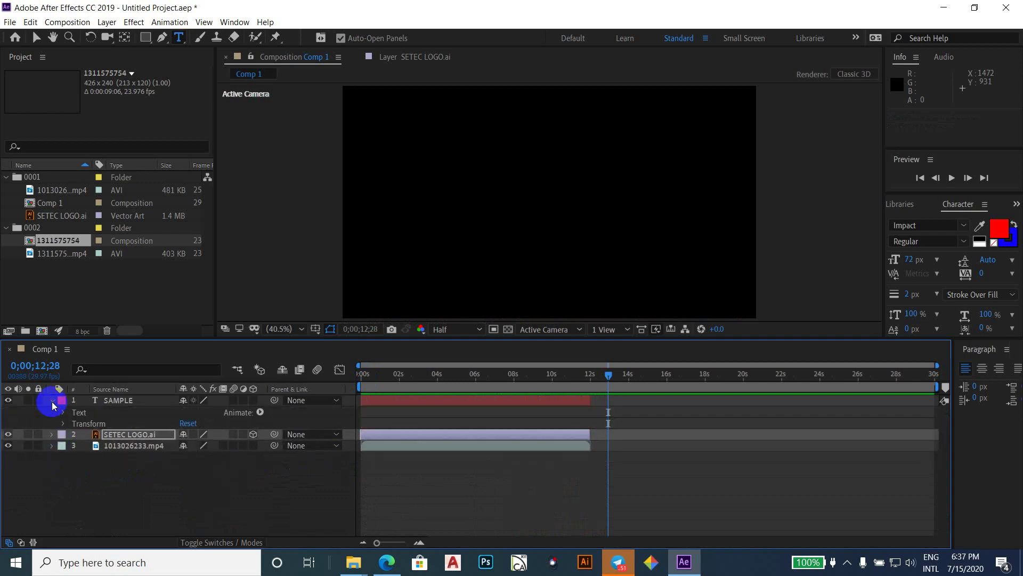
left_click(64, 413)
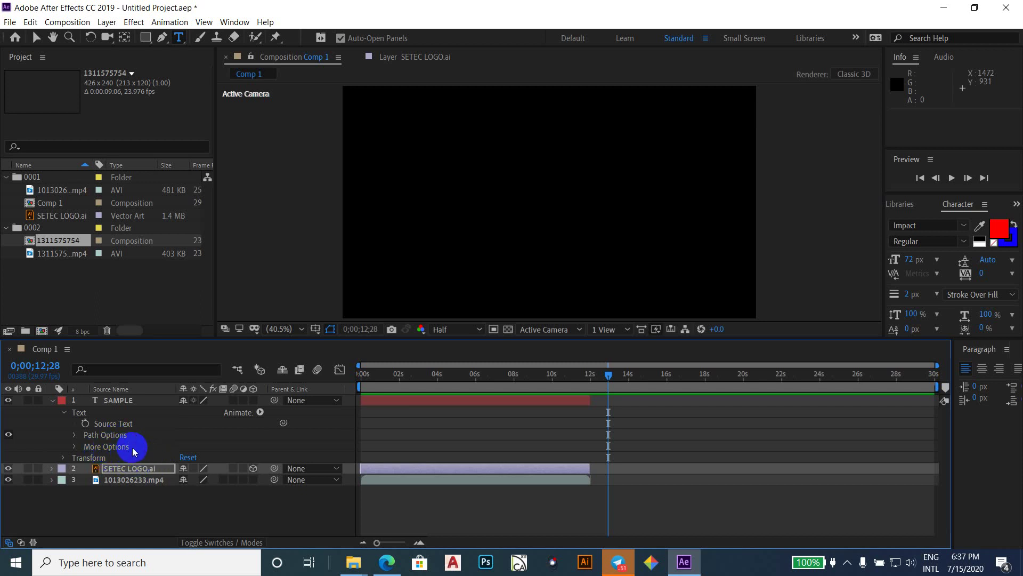
left_click(63, 458)
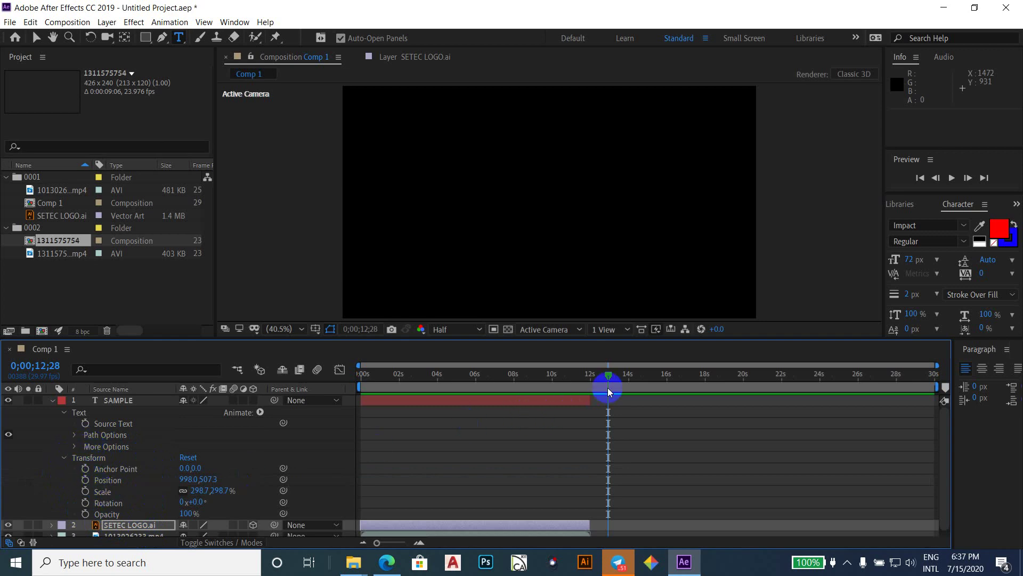
left_click_drag(610, 377, 360, 376)
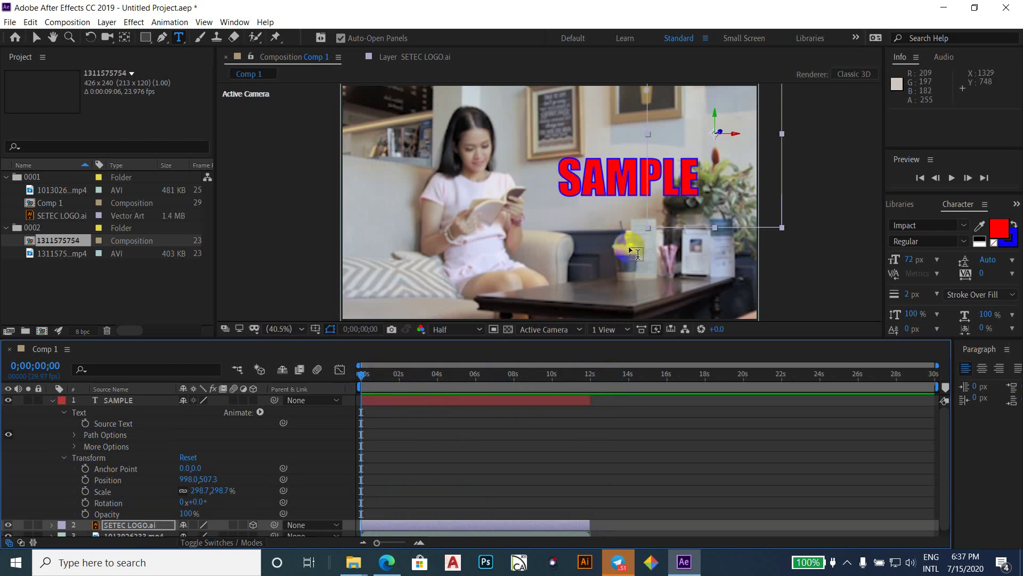
left_click(756, 407)
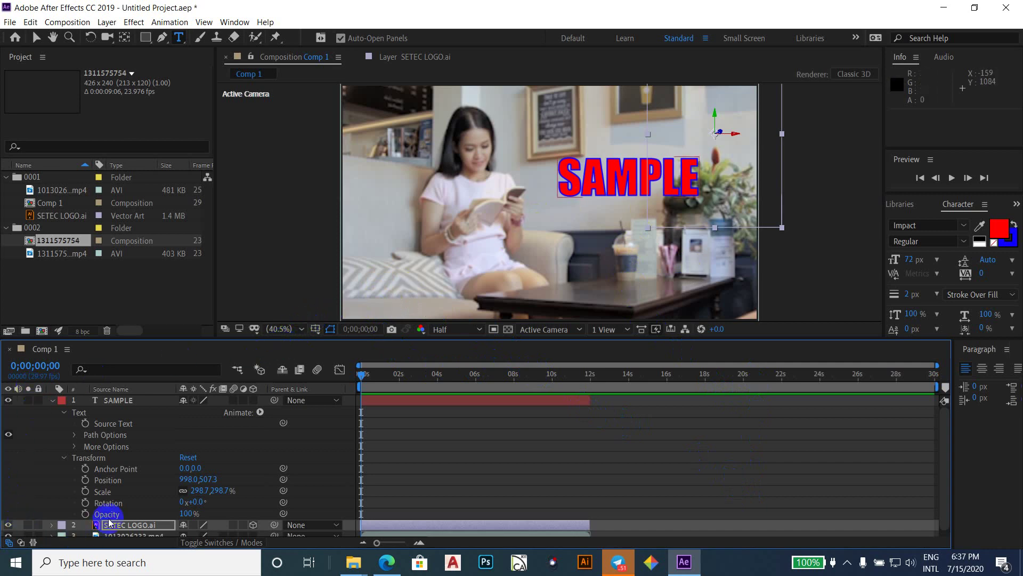
left_click(362, 382)
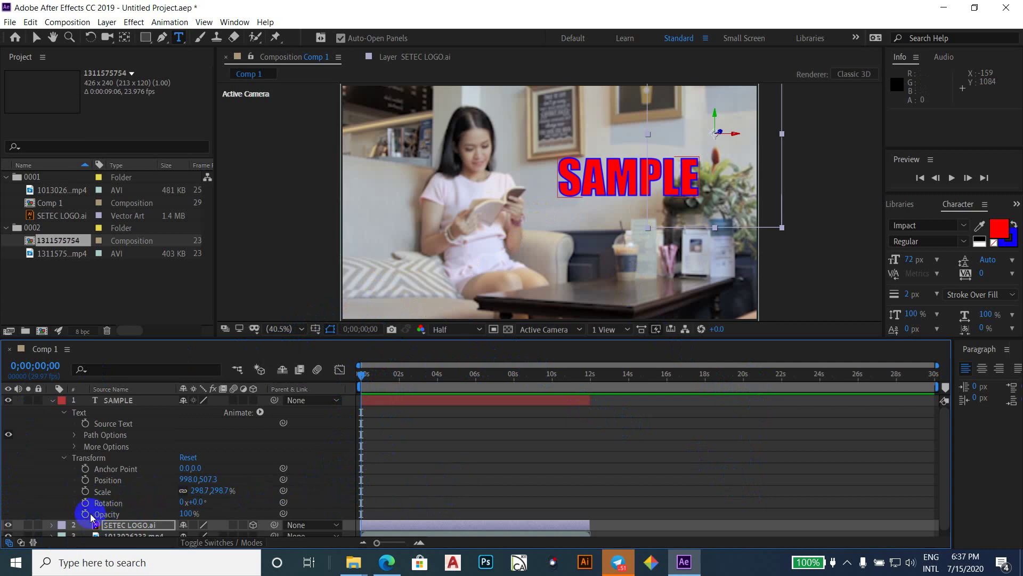
- Start keyframing SAMPLE's Opacity at 0 s and add Opacity keyframes at 4 s and 8 s
left_click(86, 514)
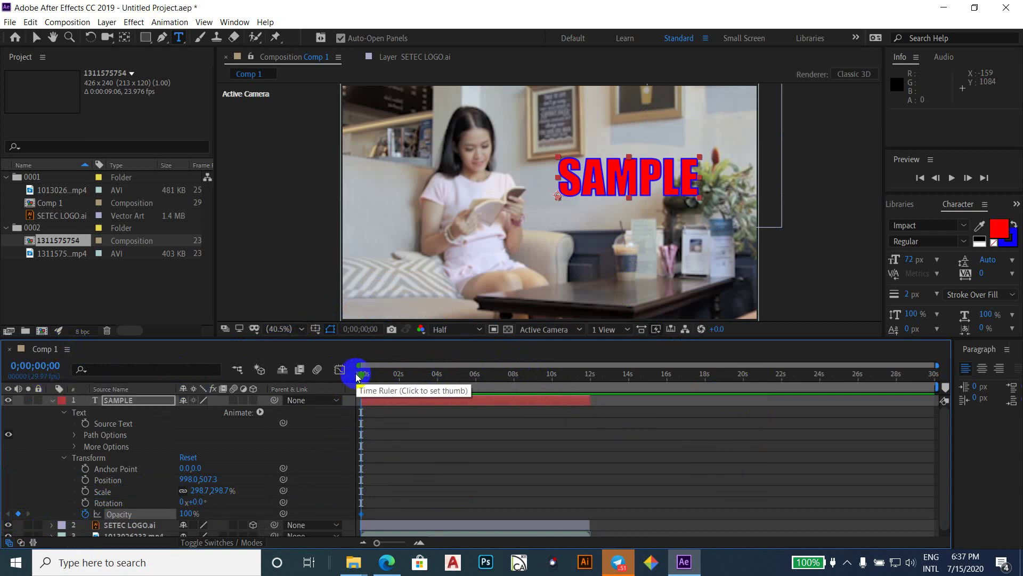
left_click_drag(362, 377, 439, 379)
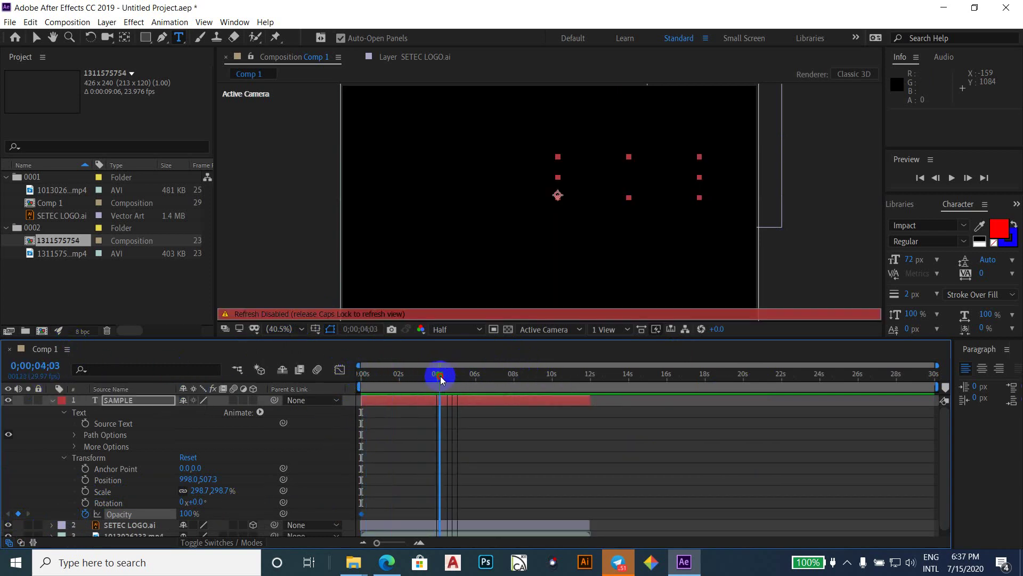
key("Caps_Lock")
left_click(450, 481)
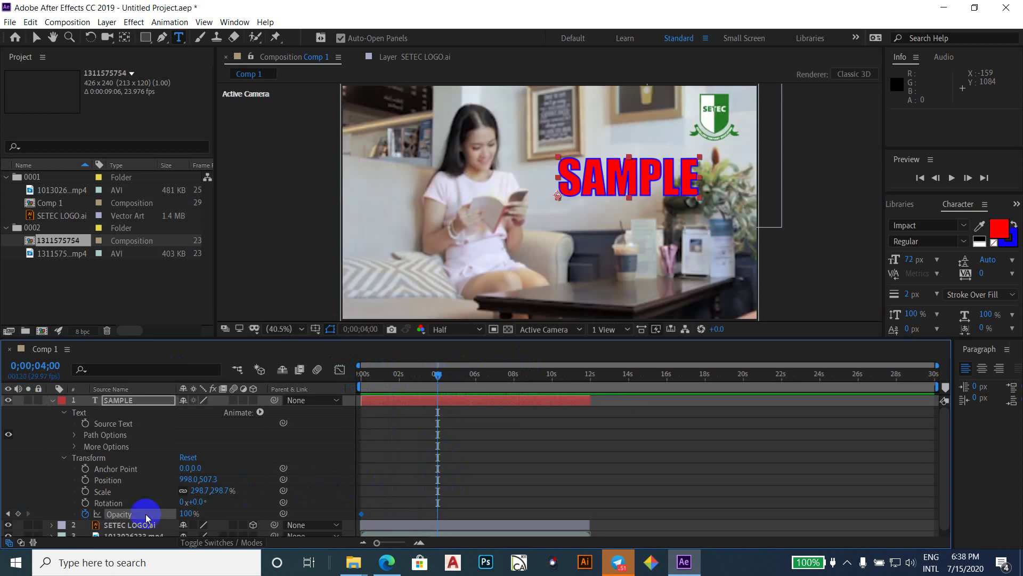
left_click(20, 514)
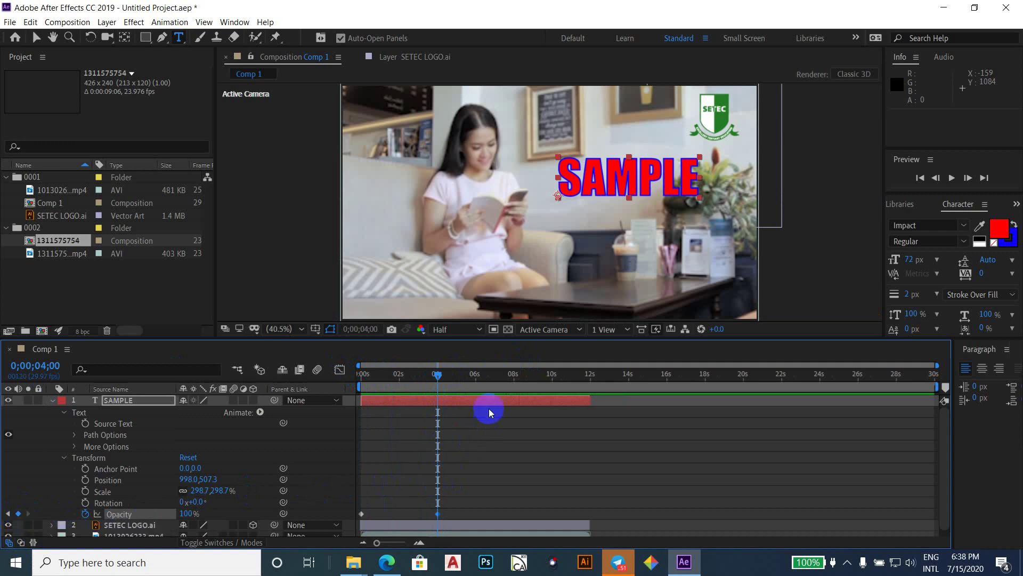
key("Caps_Lock")
left_click_drag(439, 373, 514, 380)
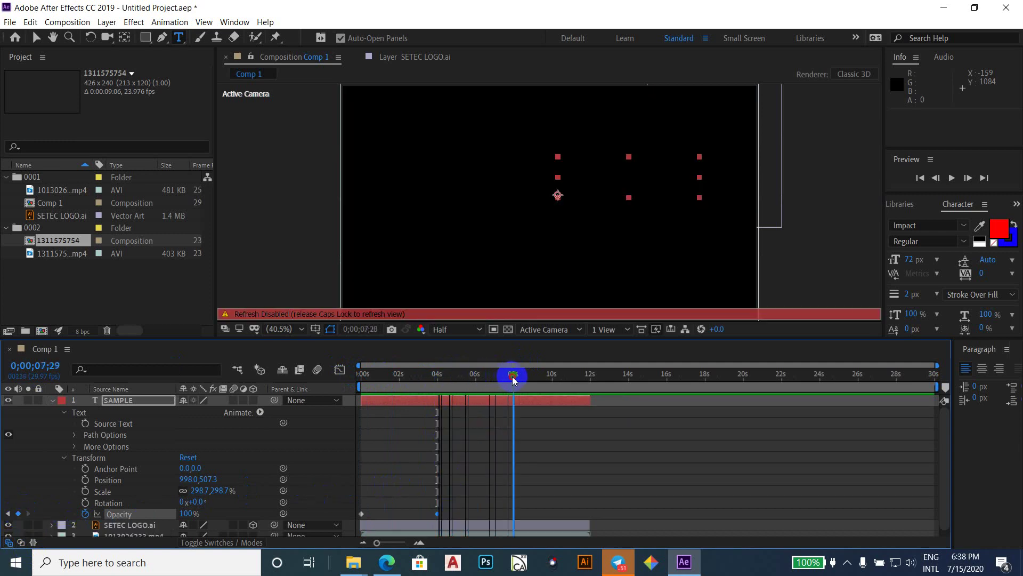
key("Caps_Lock")
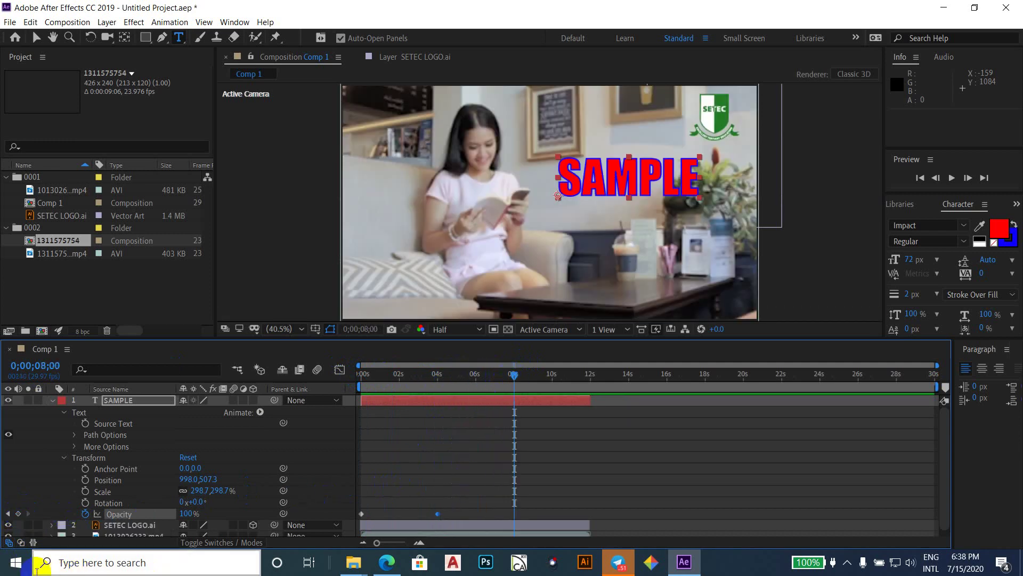
left_click(18, 514)
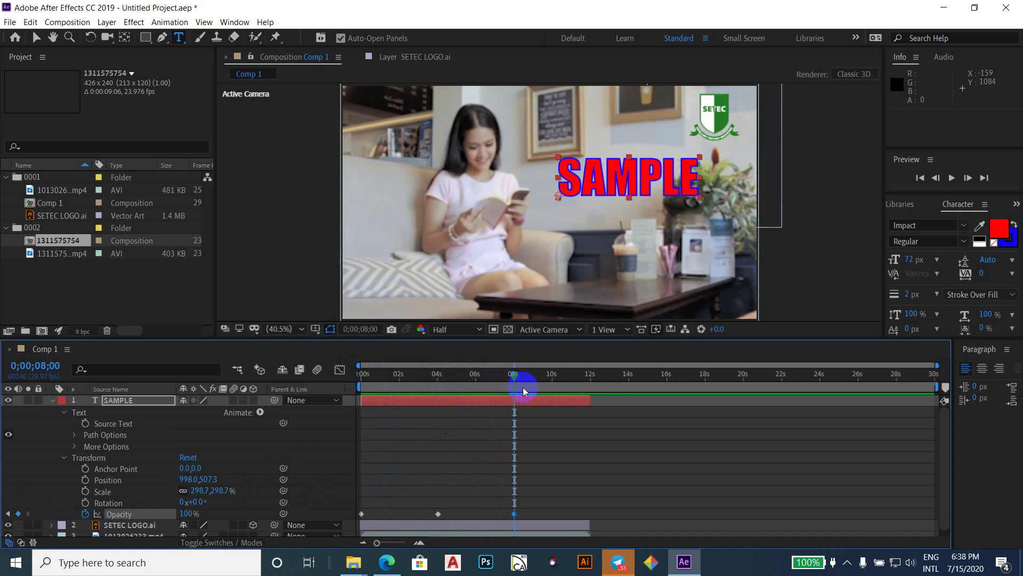
- Set SAMPLE's Opacity to 0% at 12 s and at 0 s, then preview the fade
left_click_drag(516, 379, 590, 376)
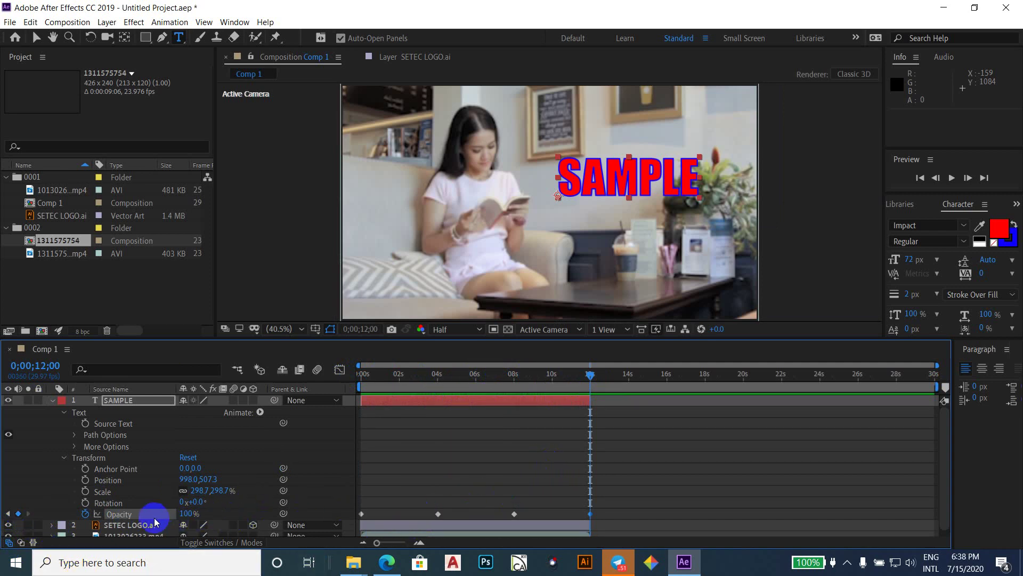
left_click_drag(190, 515, 2, 518)
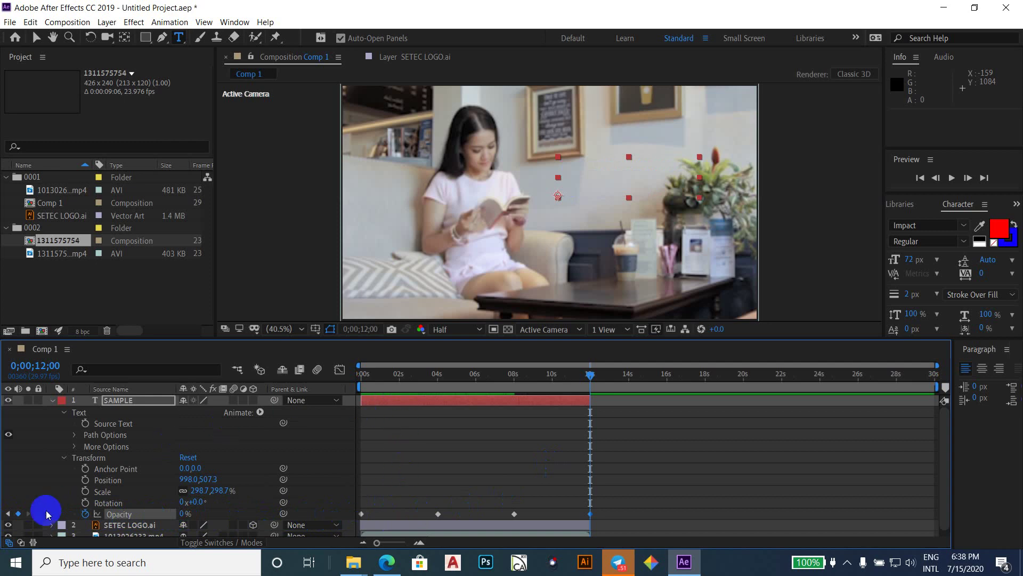
left_click(7, 513)
left_click(9, 514)
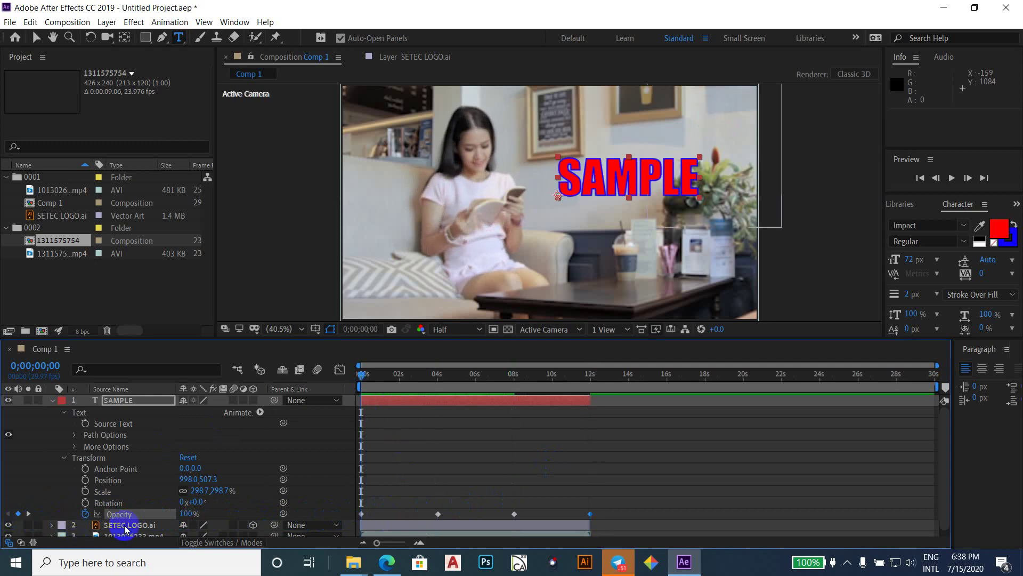
left_click_drag(188, 515, 2, 513)
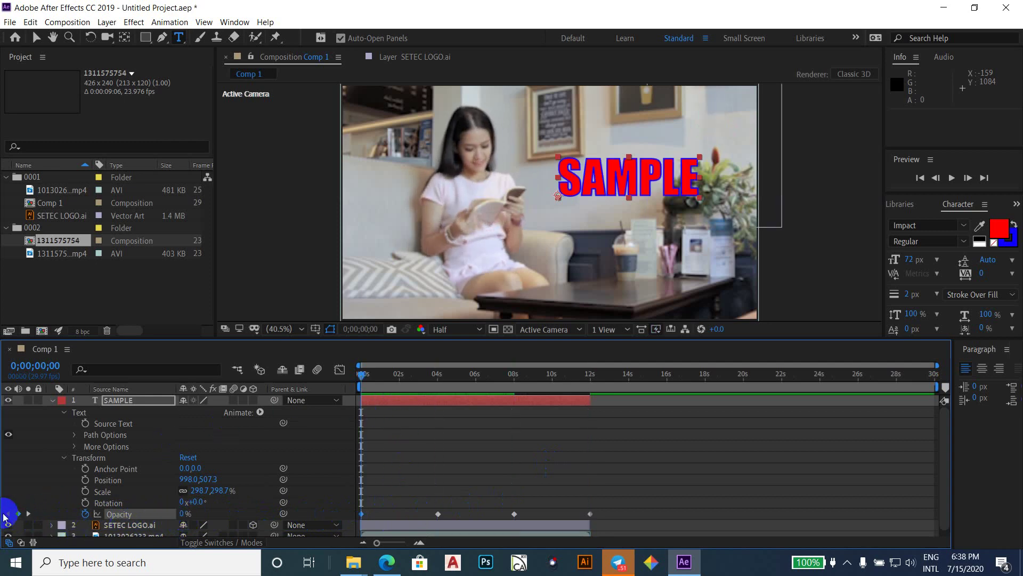
key("Caps_Lock")
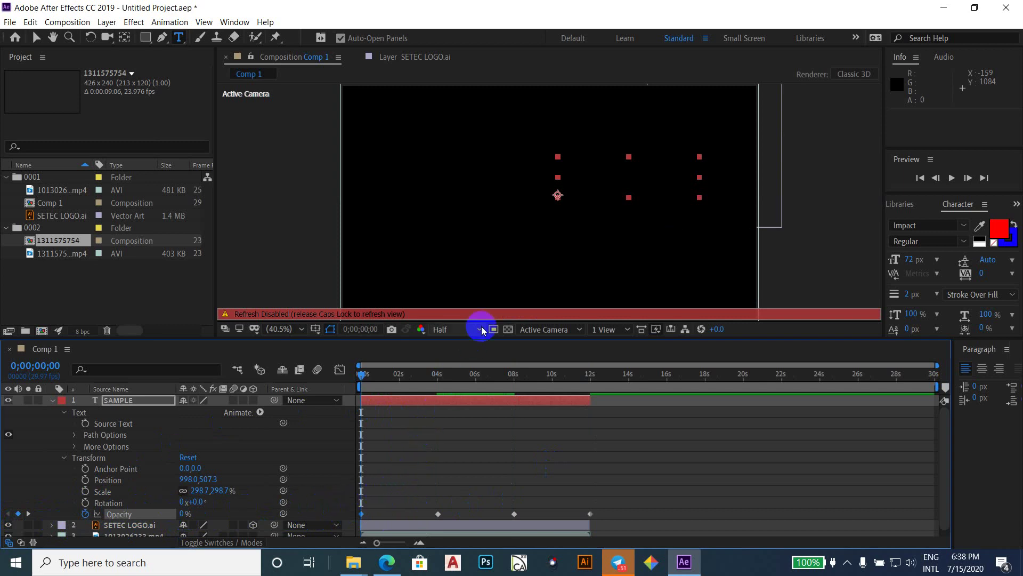
key("Caps_Lock")
key("space")
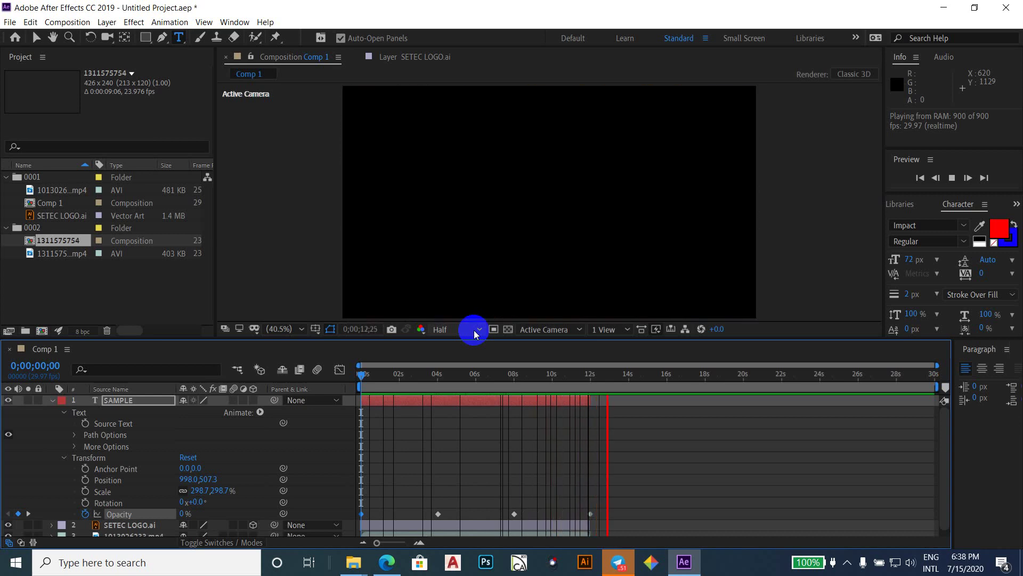
key("space")
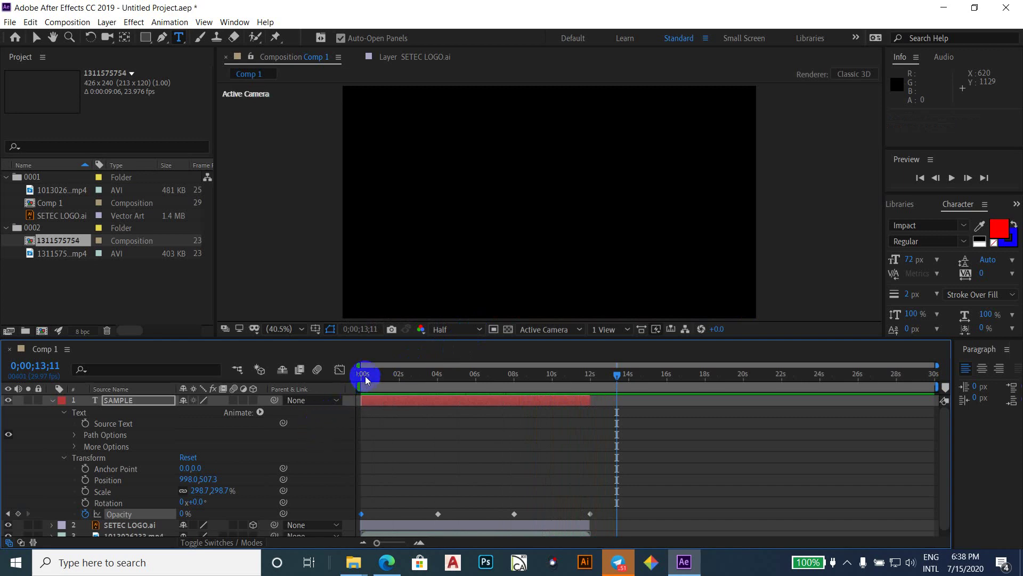
left_click(363, 376)
key("space")
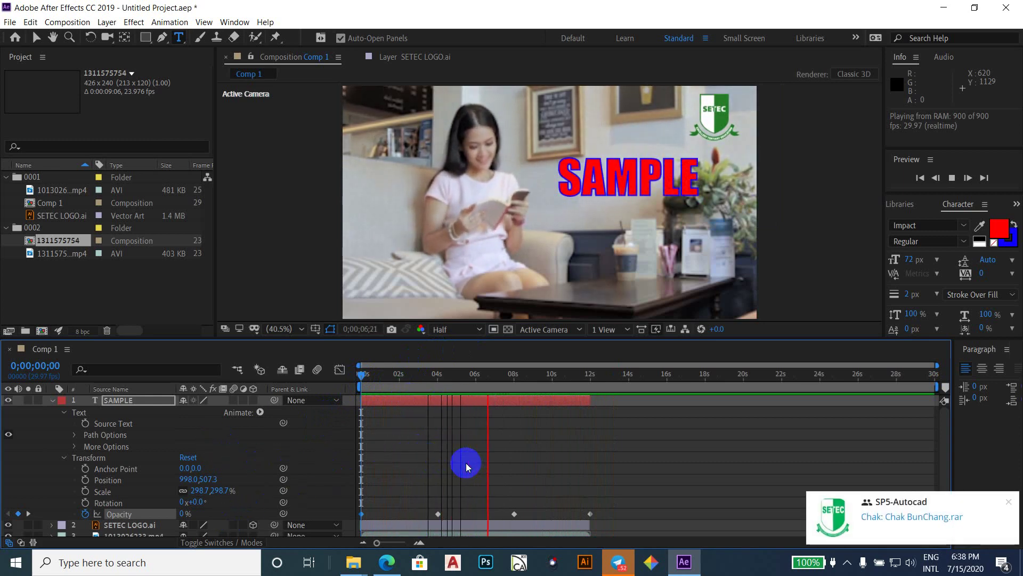
left_click(575, 482)
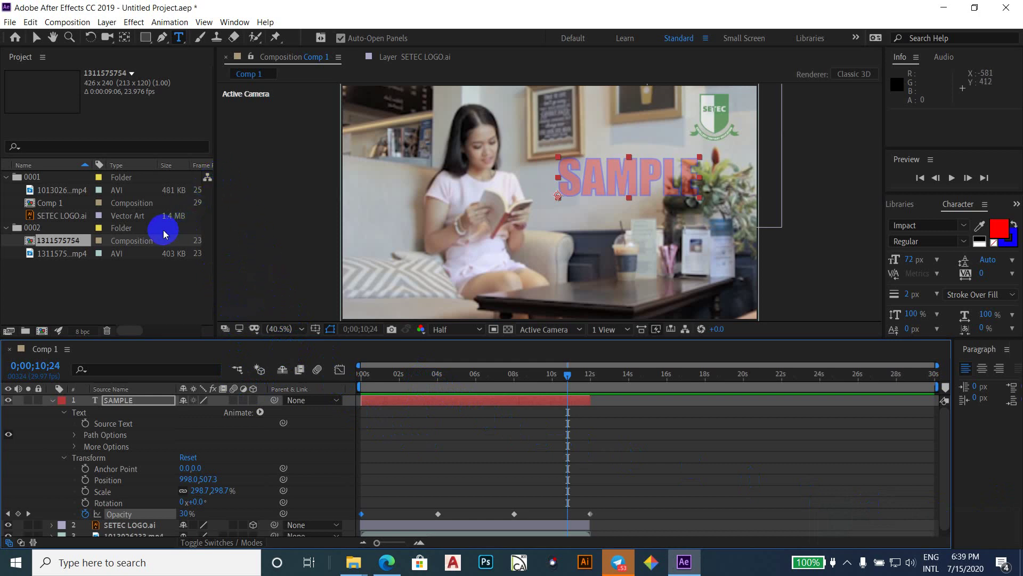
- Collapse folders 0001 and 0002, then browse New Composition presets (HDTV 1080 29.97) and cancel
left_click(6, 178)
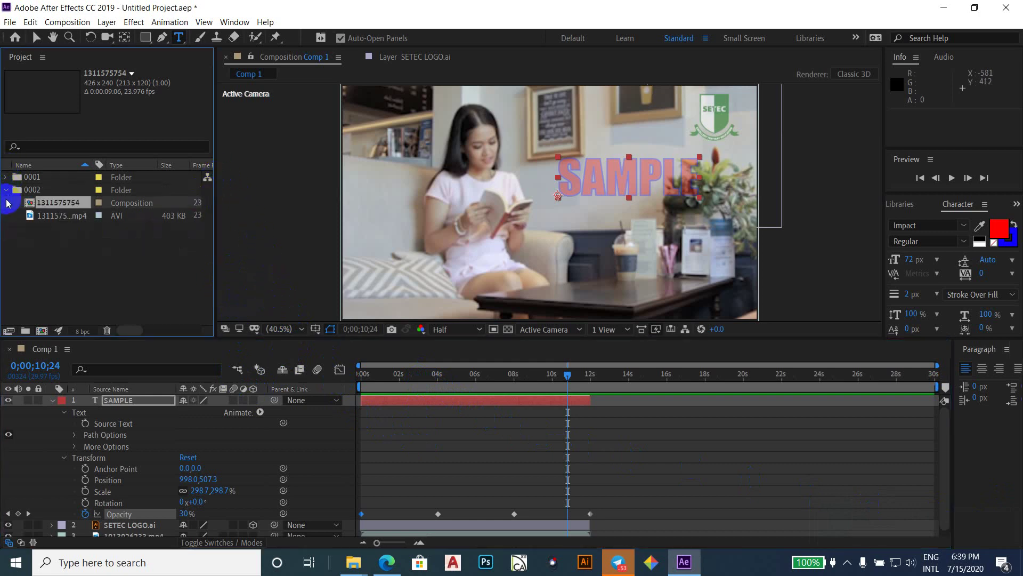
left_click(6, 191)
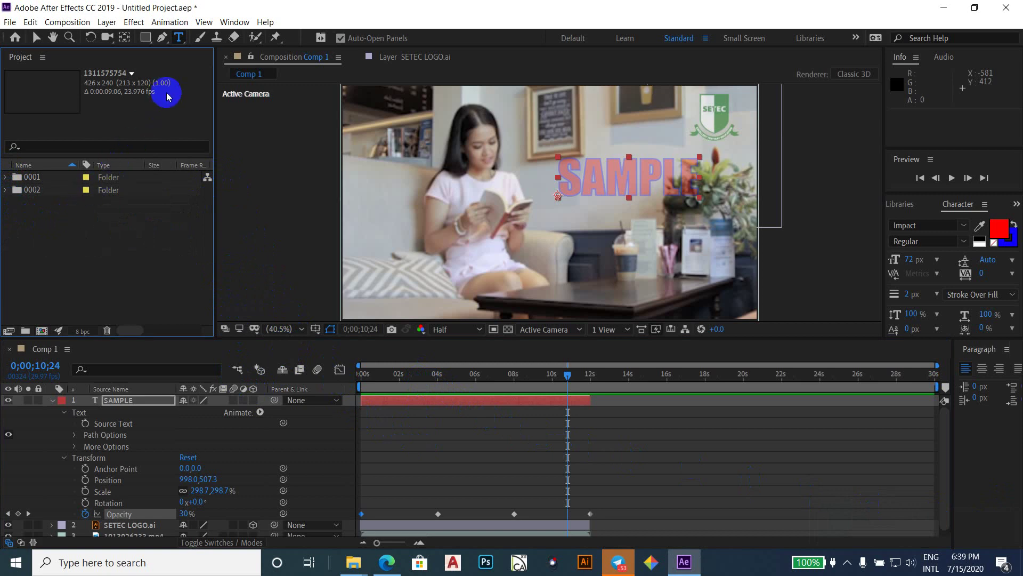
left_click(64, 24)
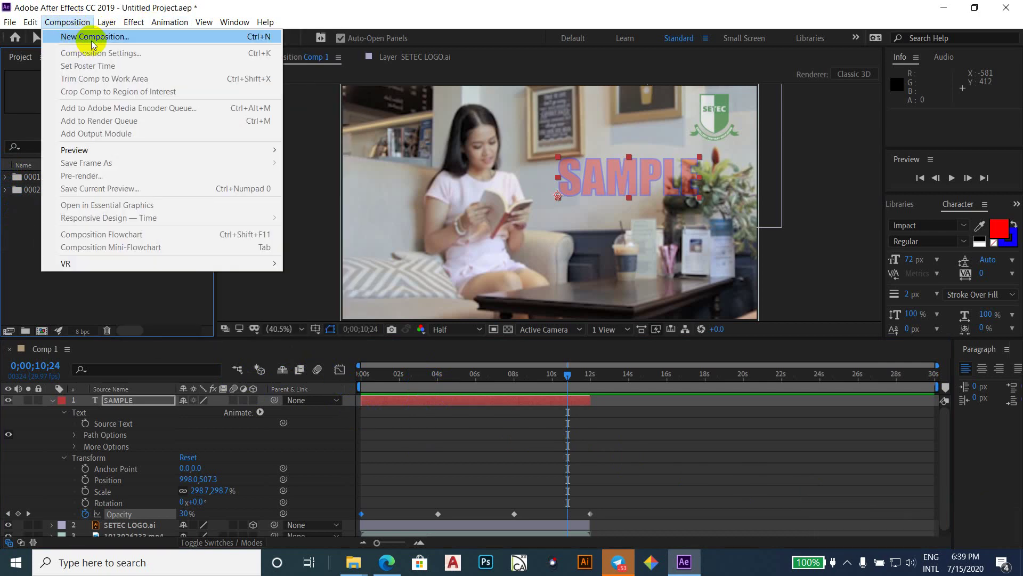
left_click(93, 37)
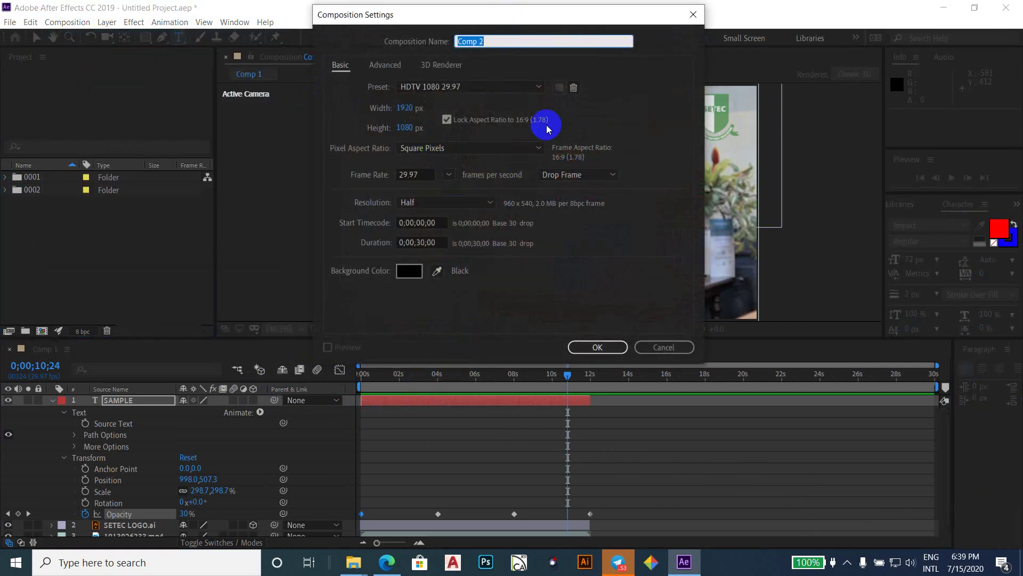
left_click(538, 87)
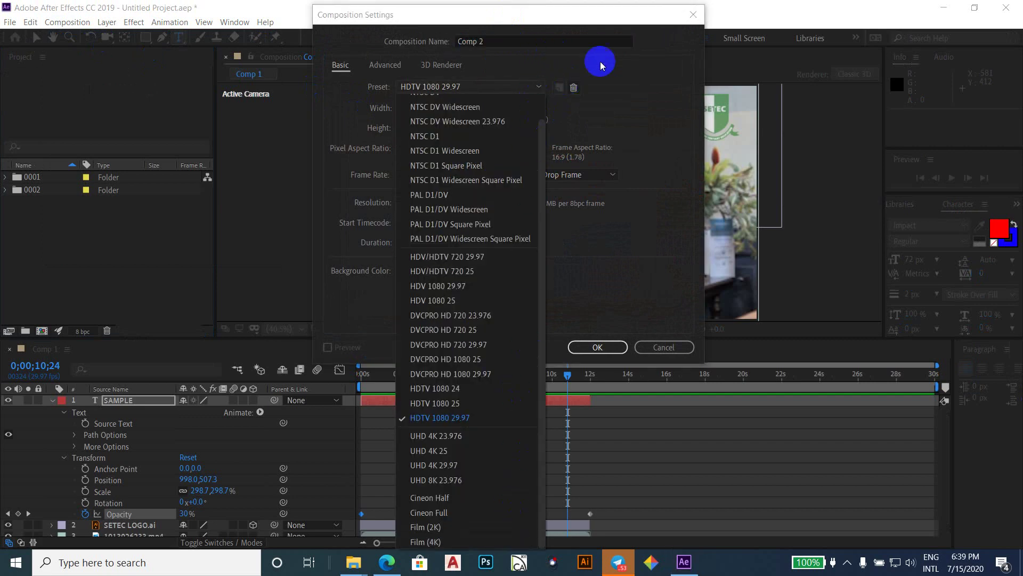
left_click(652, 185)
left_click(663, 347)
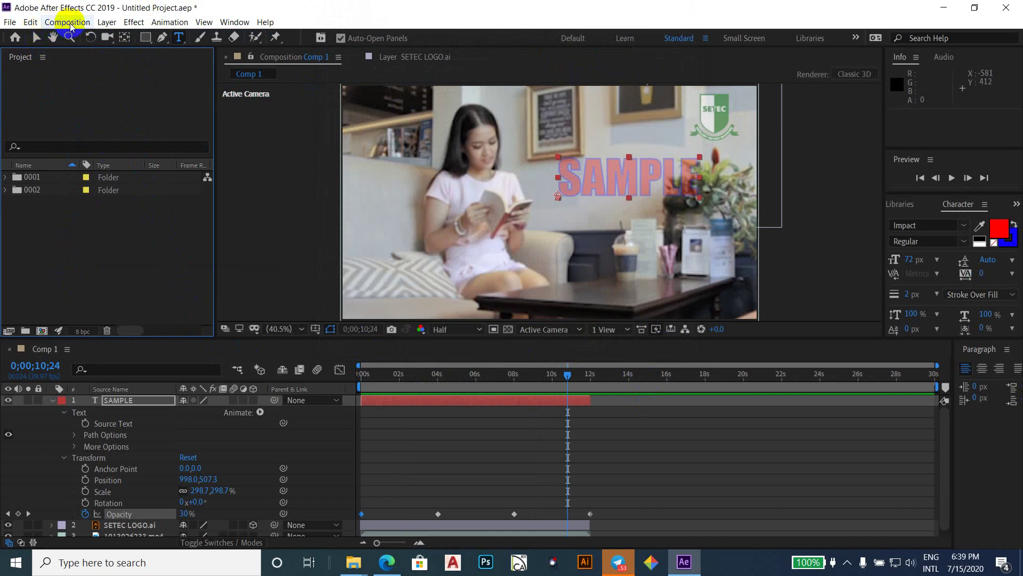
- Re-expand folder 0002 and collapse SAMPLE's Text group and layer row in the timeline
left_click(6, 190)
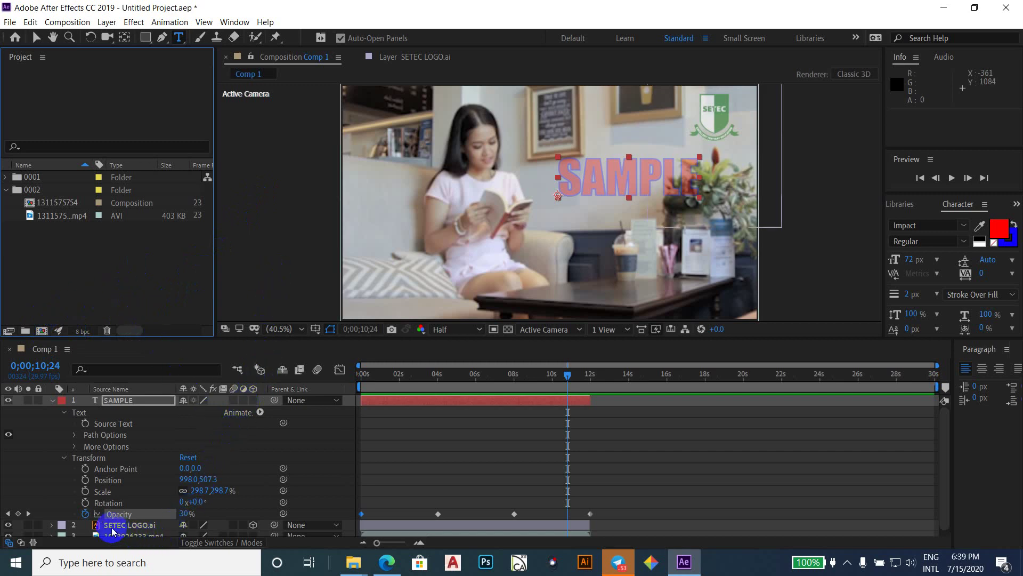
left_click(64, 412)
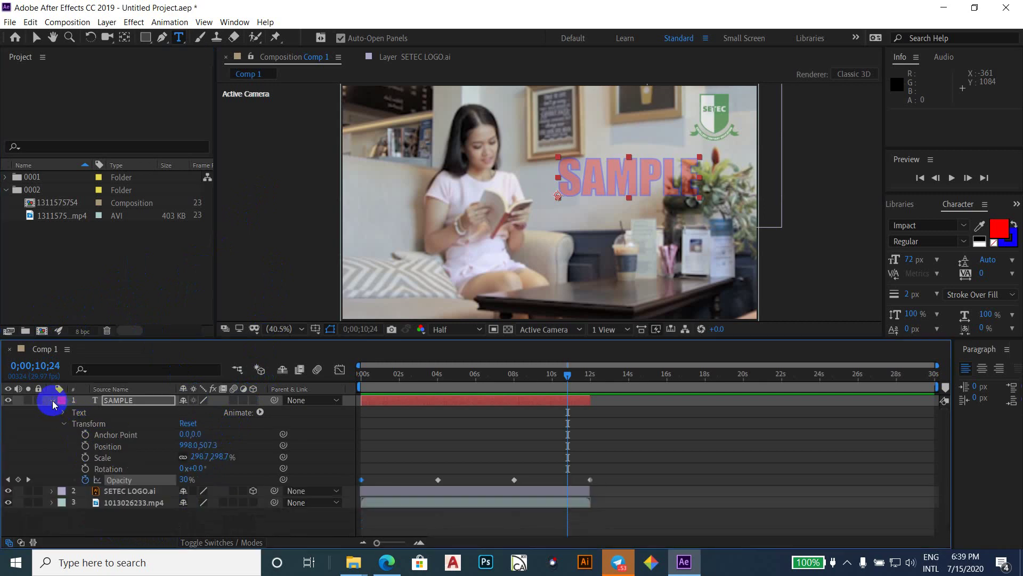
left_click(52, 400)
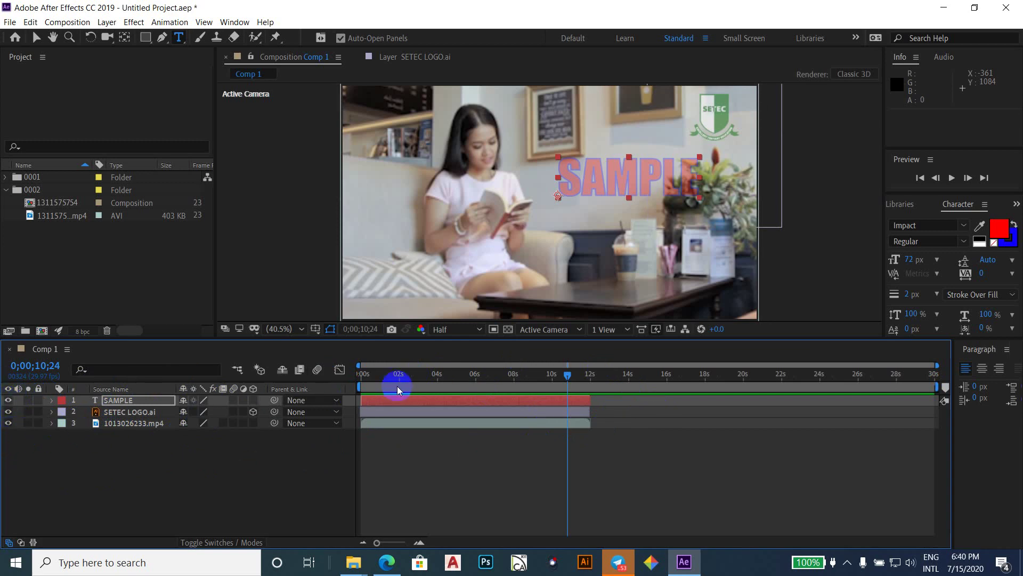
left_click(8, 401)
key("Caps_Lock")
left_click(59, 466)
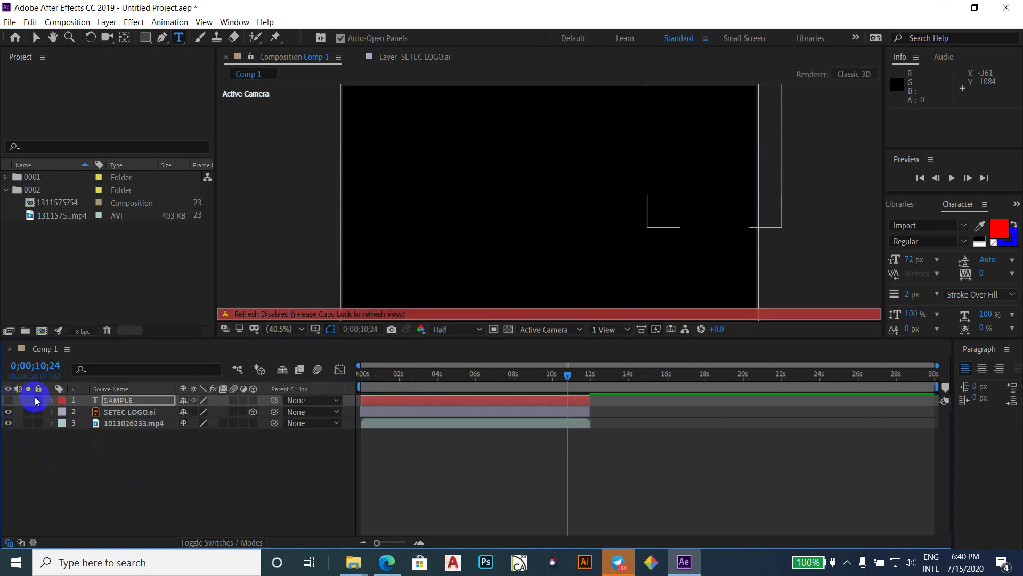
left_click(8, 400)
key("Caps_Lock")
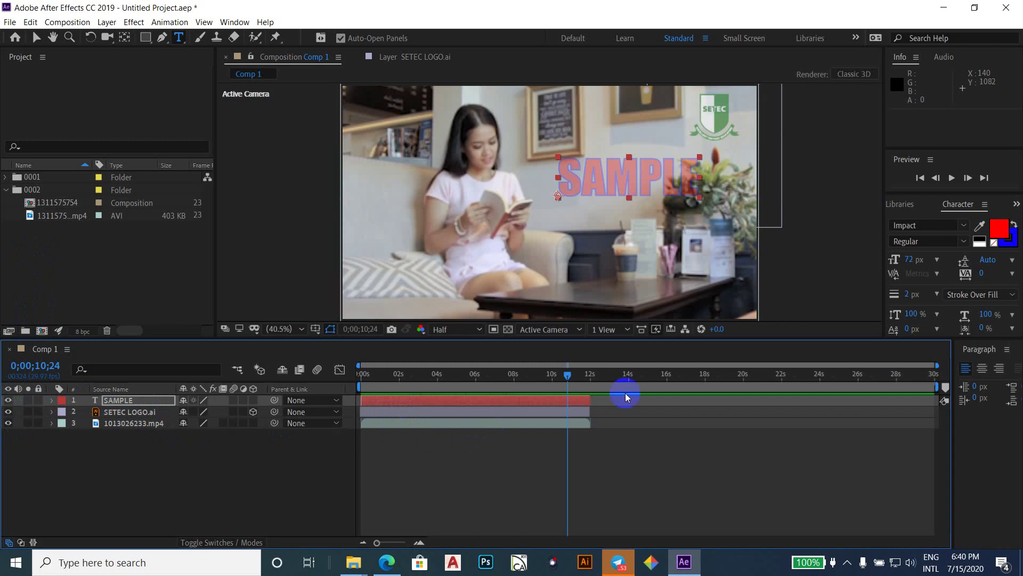
left_click(18, 432)
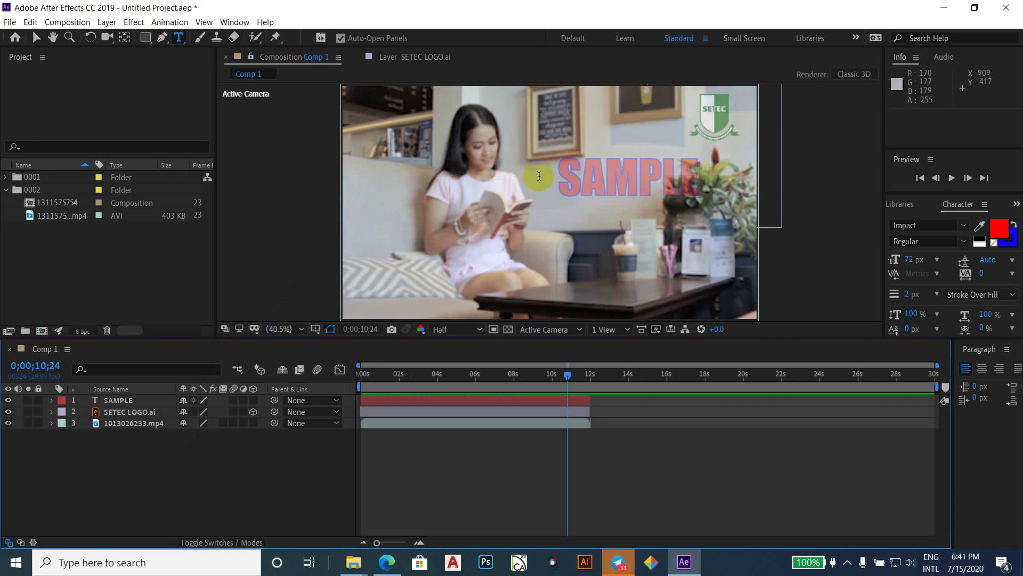
- Finish editing the SAMPLE text, solo SETEC LOGO.ai, preview, and move to about 2 seconds
left_click_drag(698, 176, 656, 163)
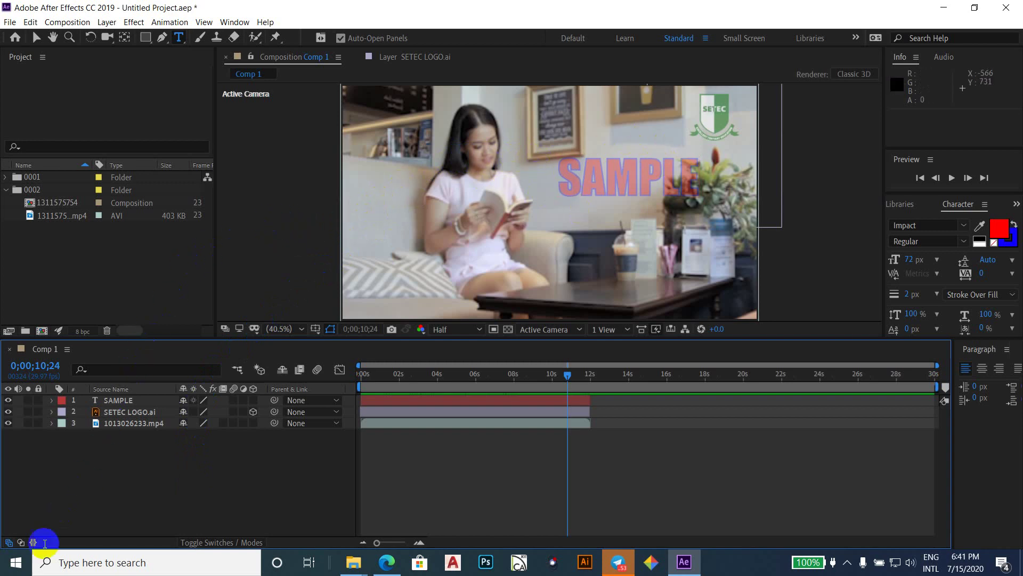
left_click(29, 443)
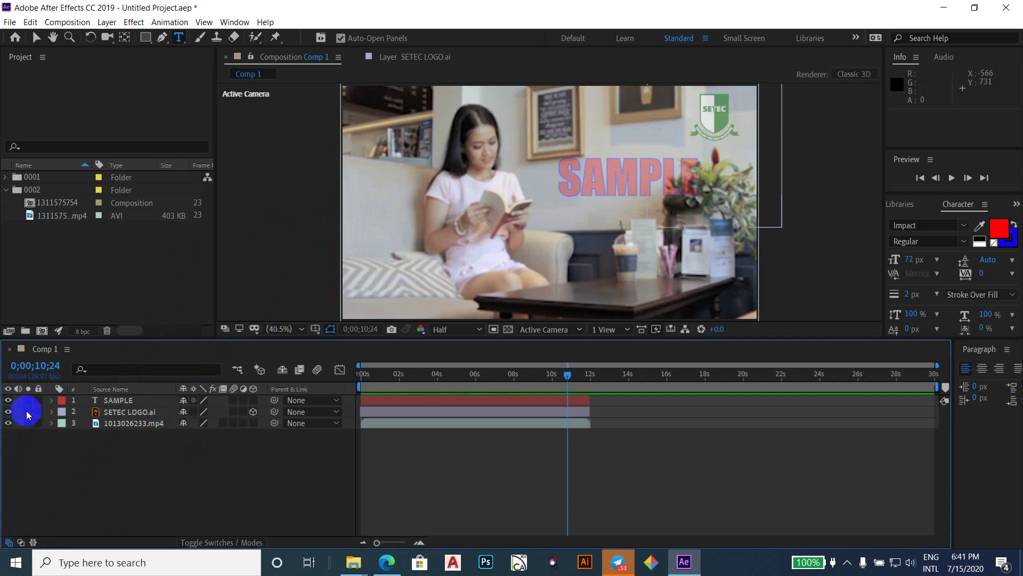
key("Caps_Lock")
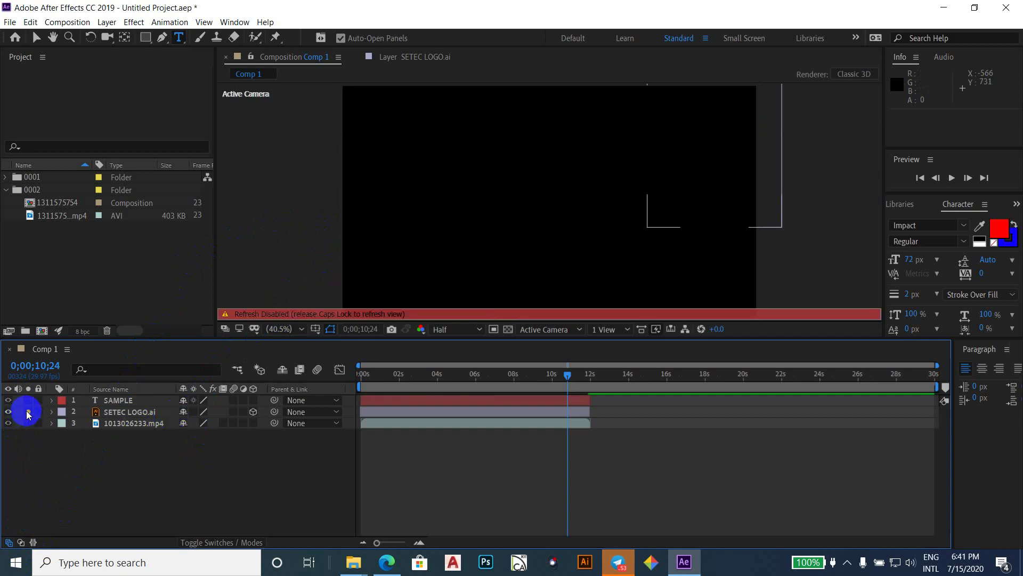
left_click(28, 411)
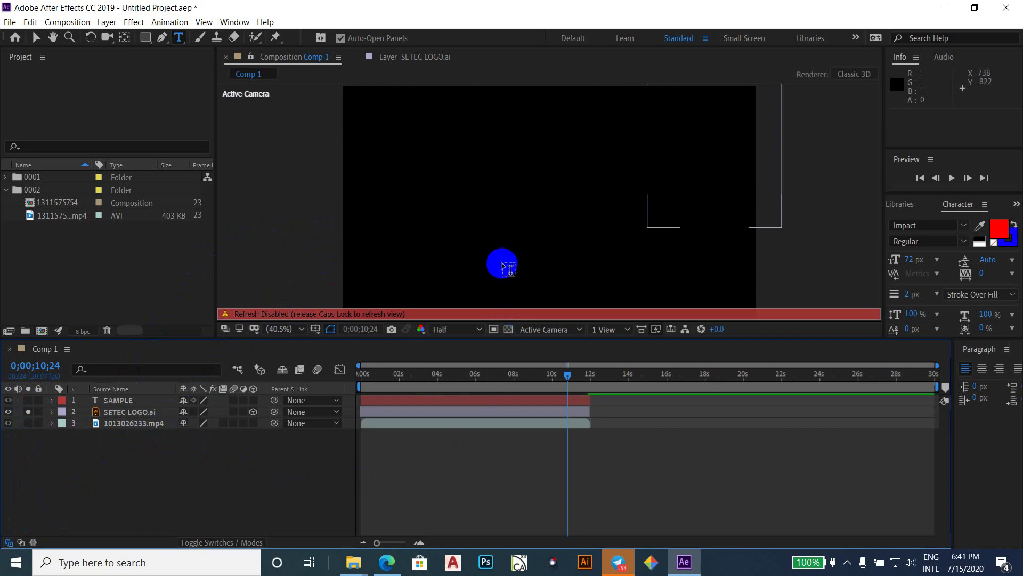
key("Caps_Lock")
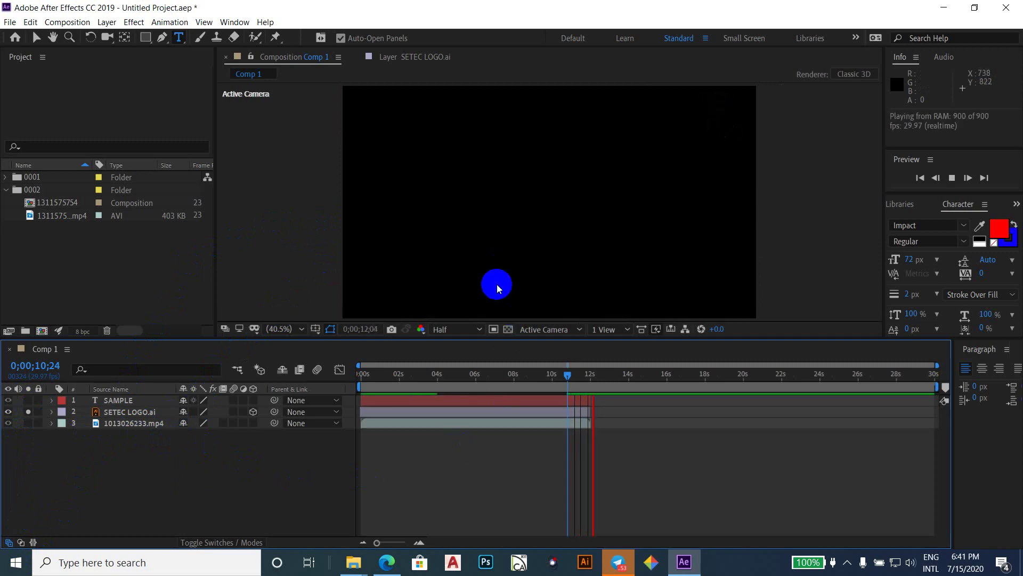
key("space")
left_click(401, 375)
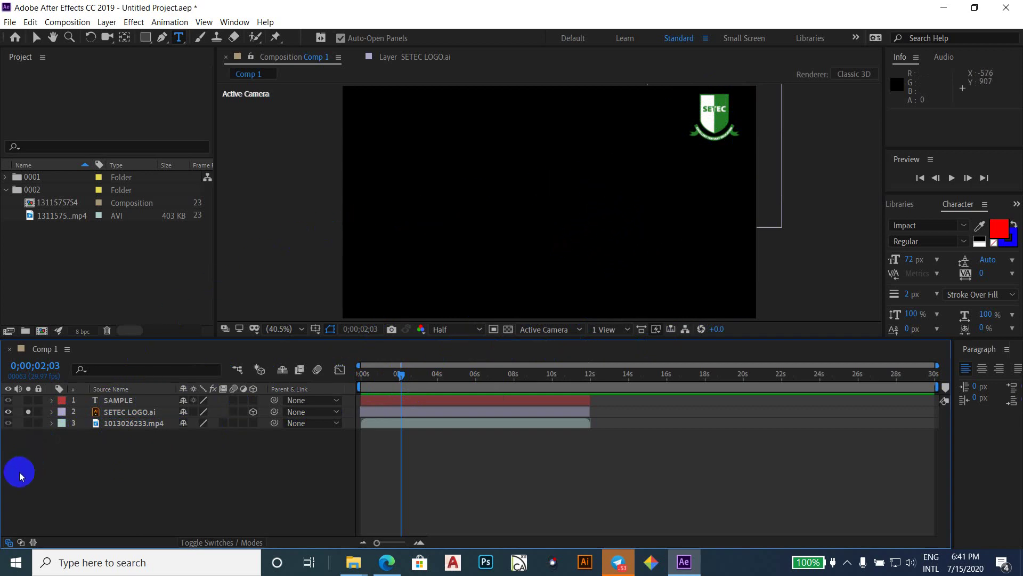
- Toggle Solo on SETEC LOGO.ai on and off, ending with all layers visible
left_click(28, 411)
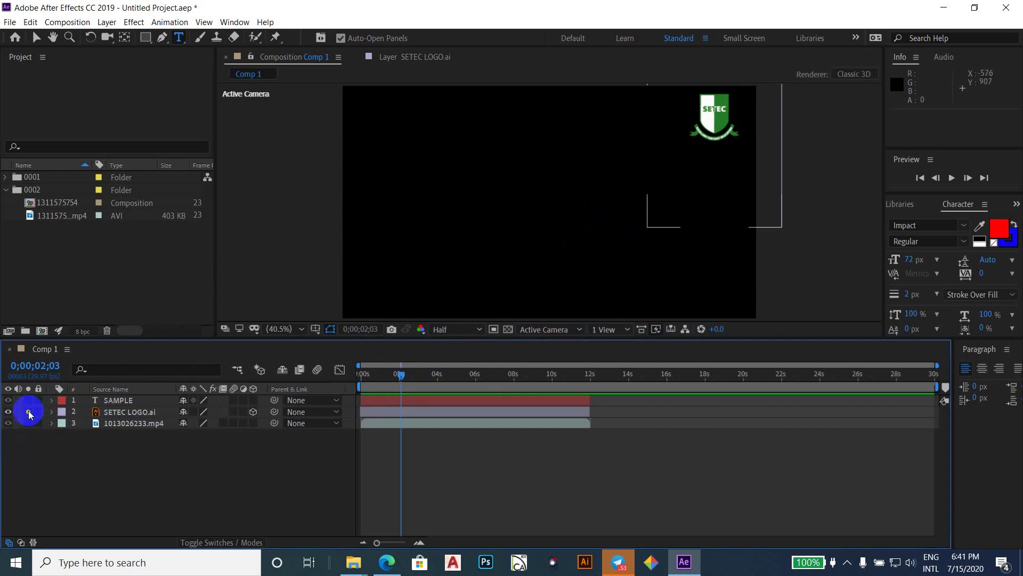
left_click(29, 412)
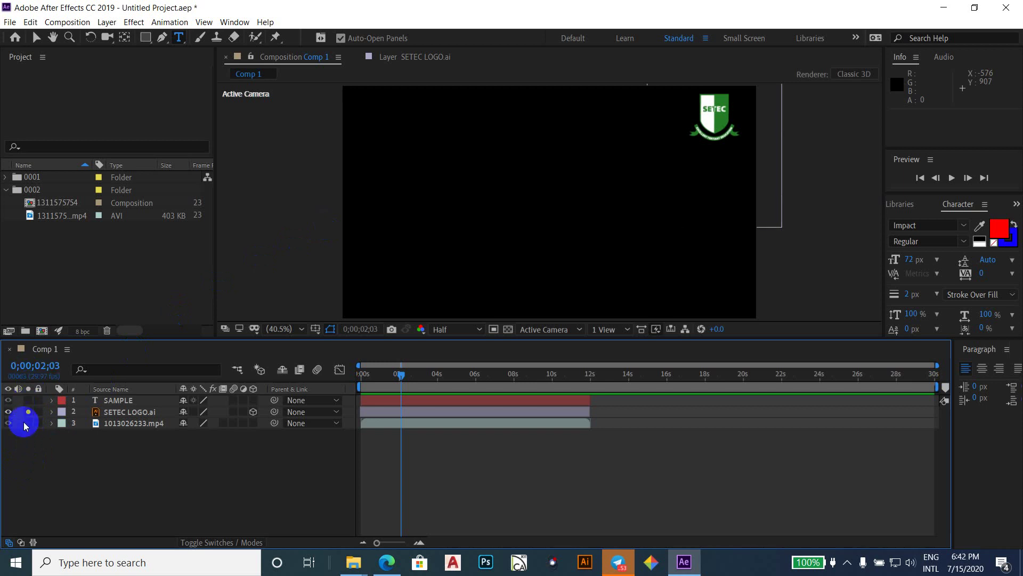
left_click(29, 412)
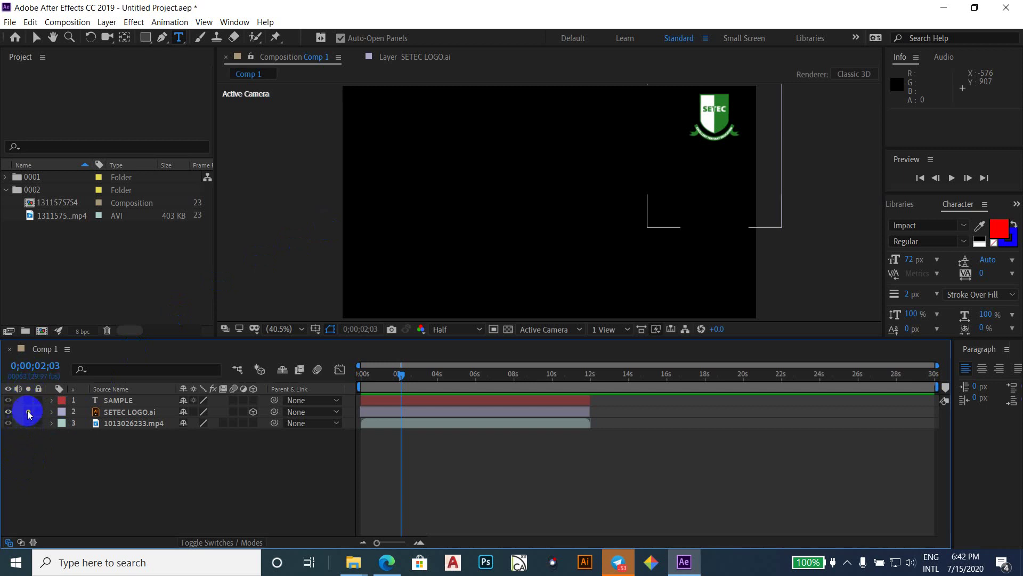
left_click(28, 412)
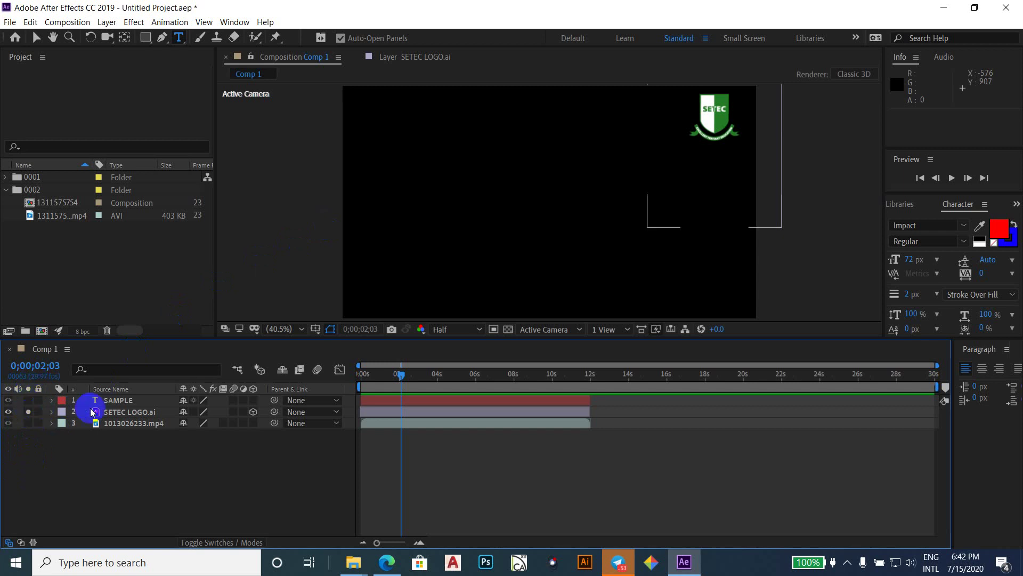
left_click(28, 411)
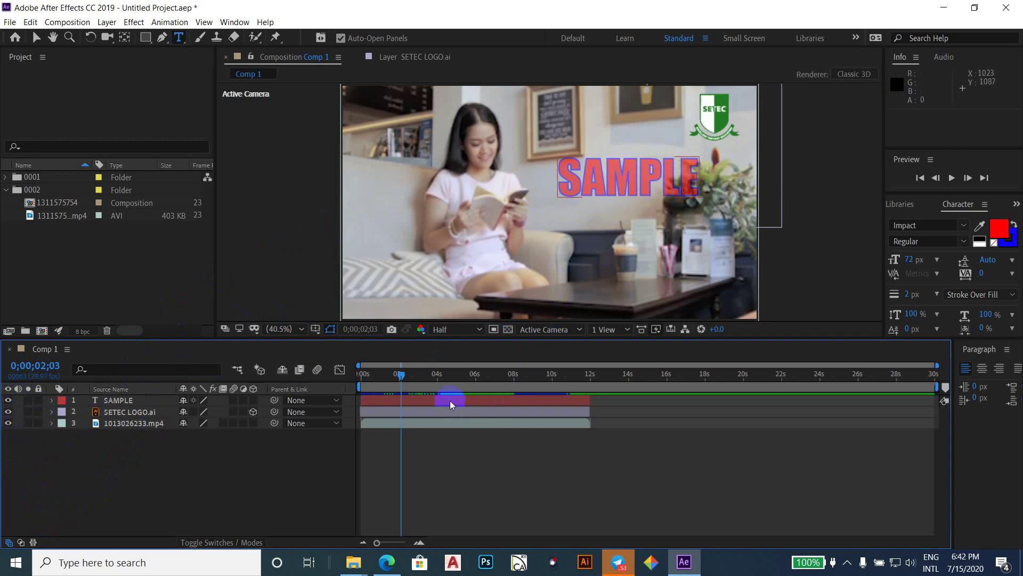
- Lock the SAMPLE layer and, with the Selection tool, try selecting it
left_click(554, 305)
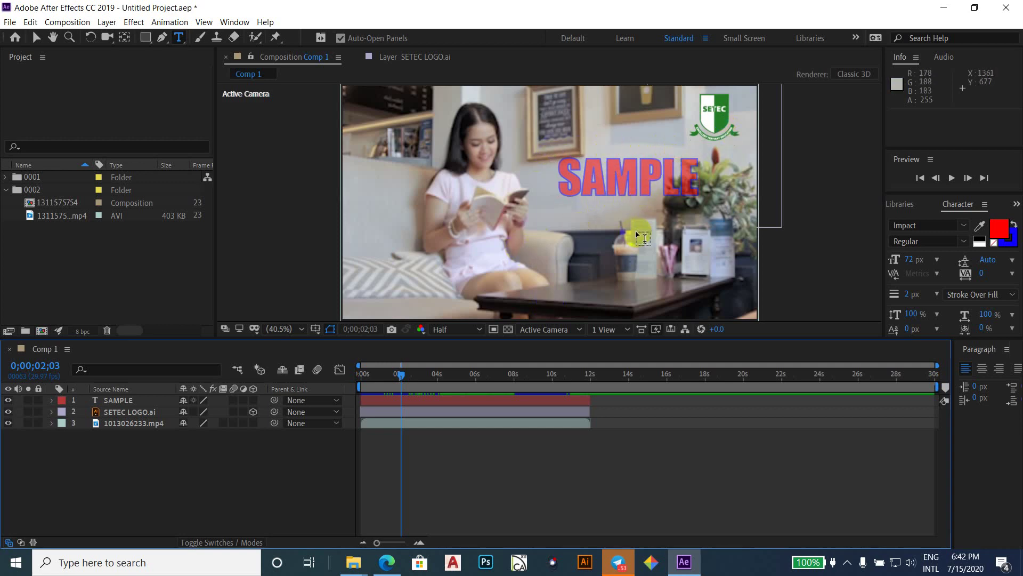
left_click_drag(265, 419, 117, 467)
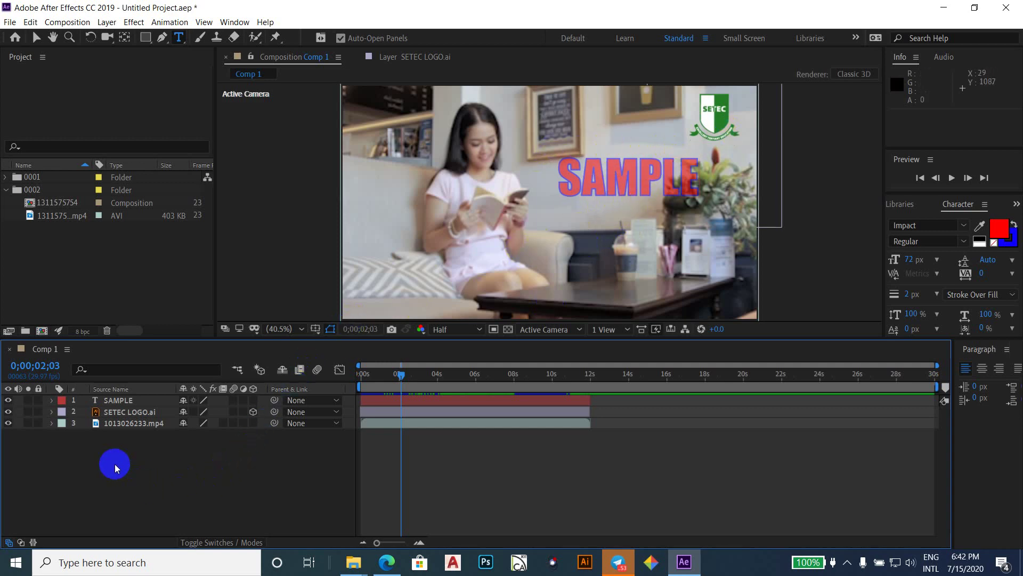
left_click(38, 399)
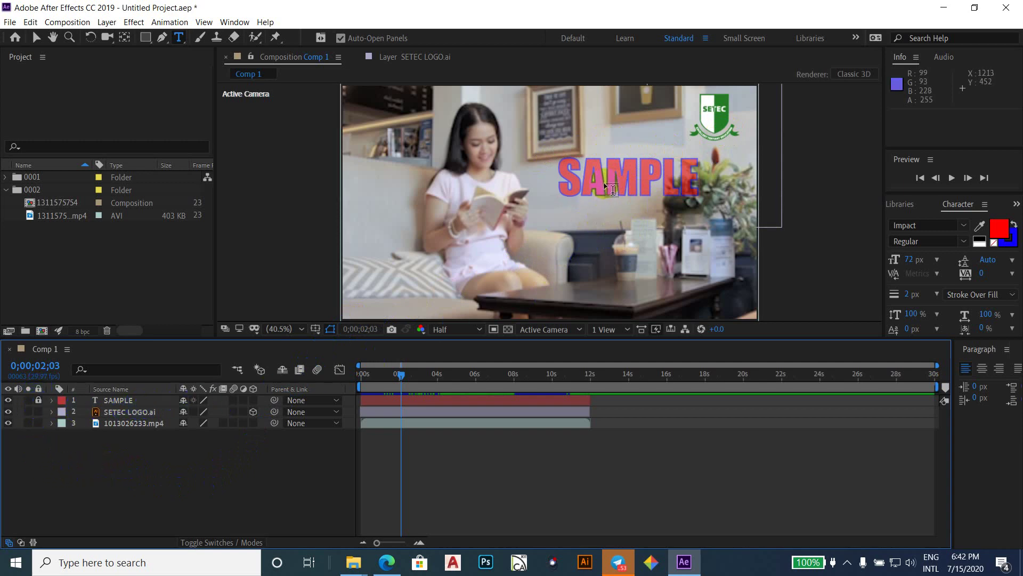
left_click(36, 38)
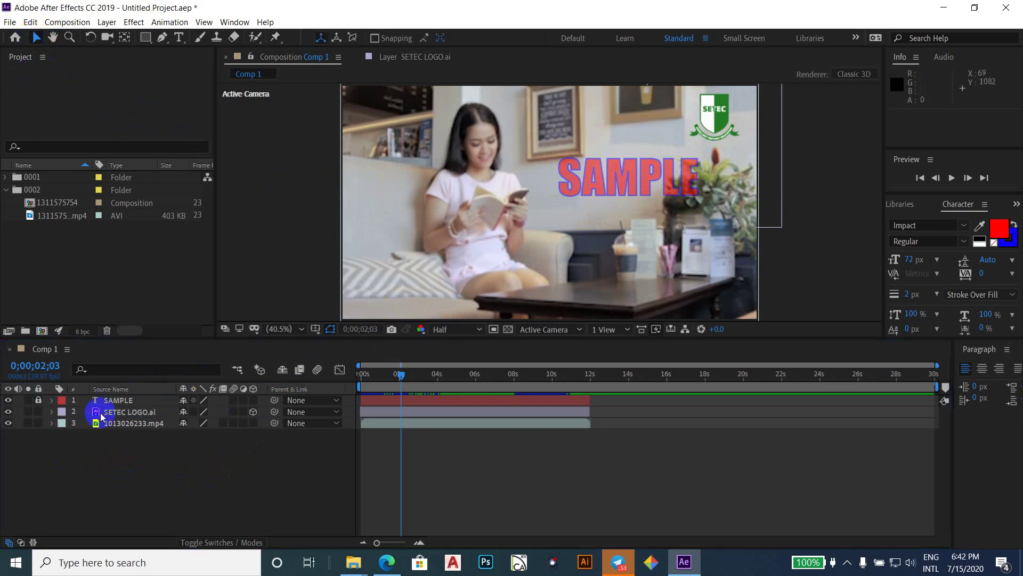
left_click(123, 407)
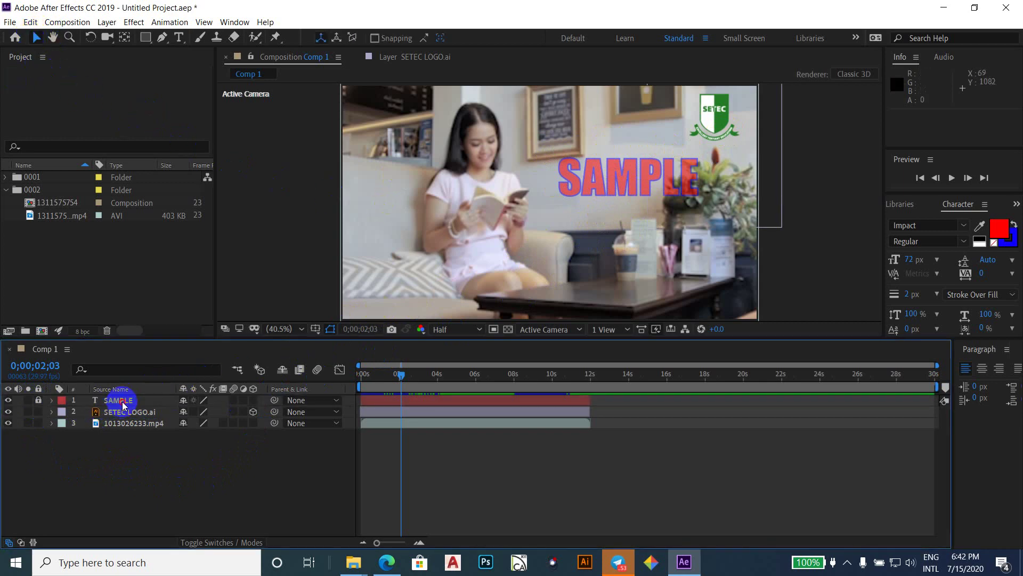
- Drag the café video within the frame, then undo the move with Ctrl+Z
left_click_drag(634, 179, 533, 278)
key("Caps_Lock")
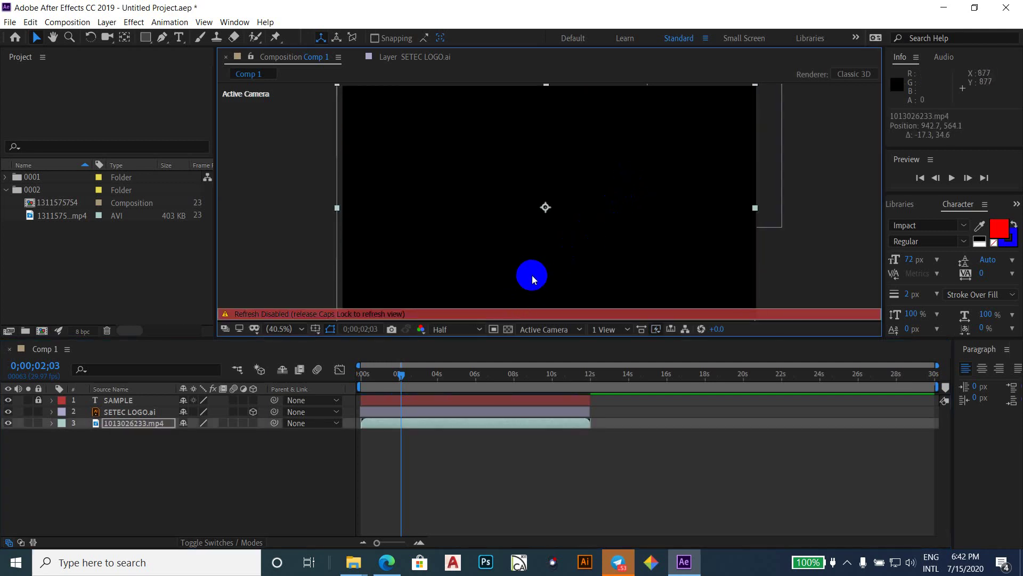
key("ctrl+z")
key("Caps_Lock")
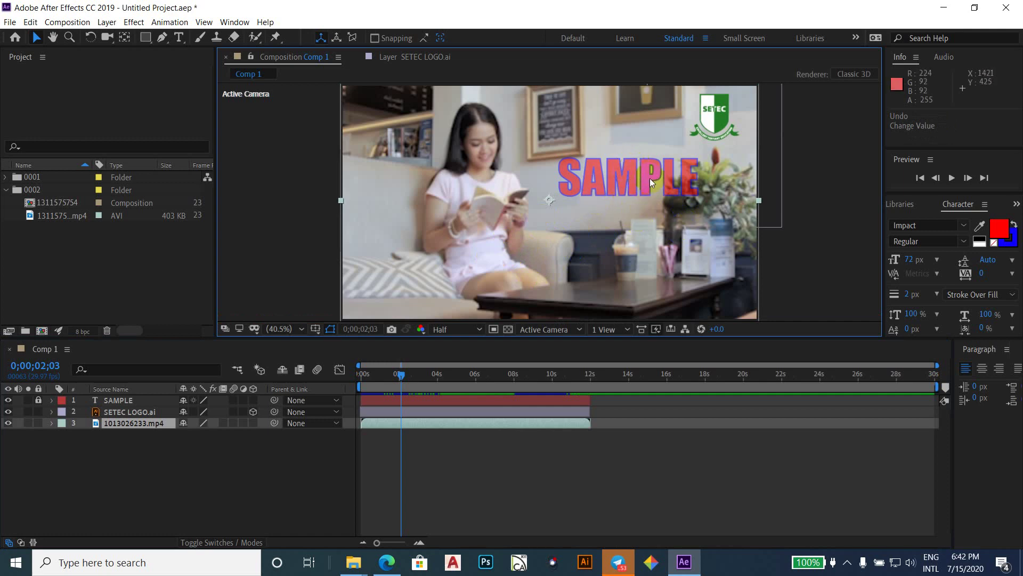
- Select and deselect the logo and café video, then unlock and select the SAMPLE layer
left_click(726, 131)
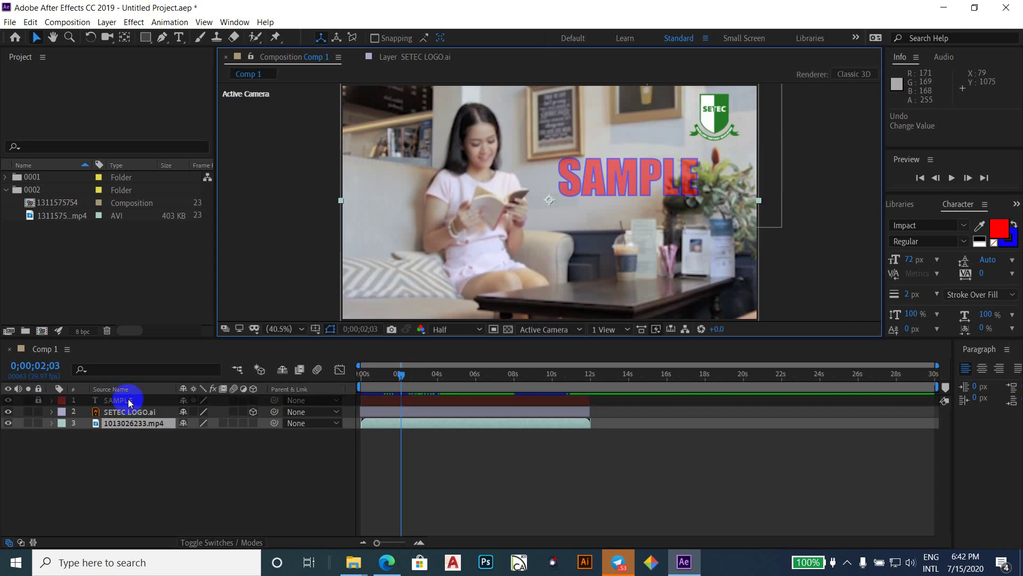
left_click(130, 464)
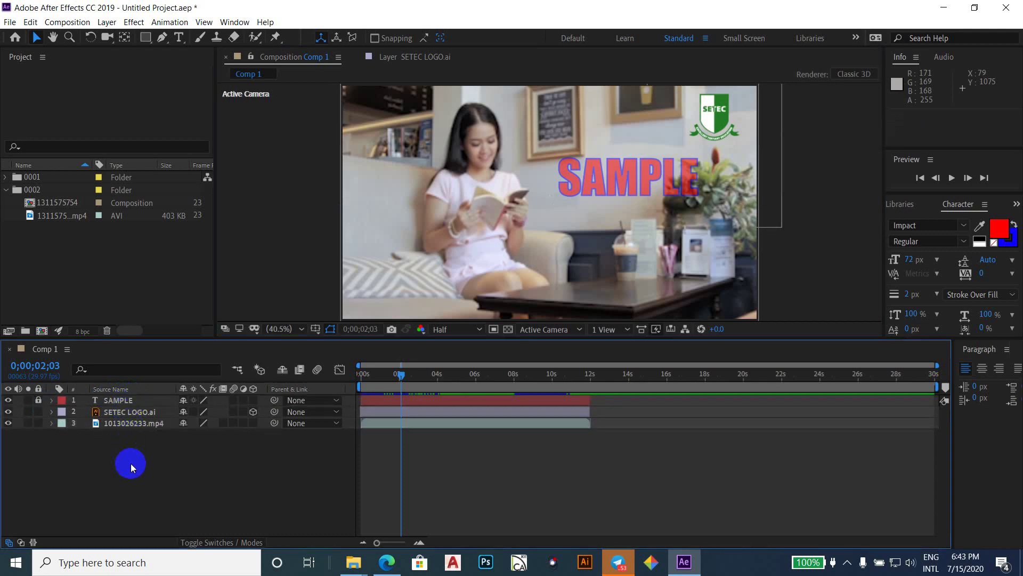
left_click(633, 169)
left_click(802, 249)
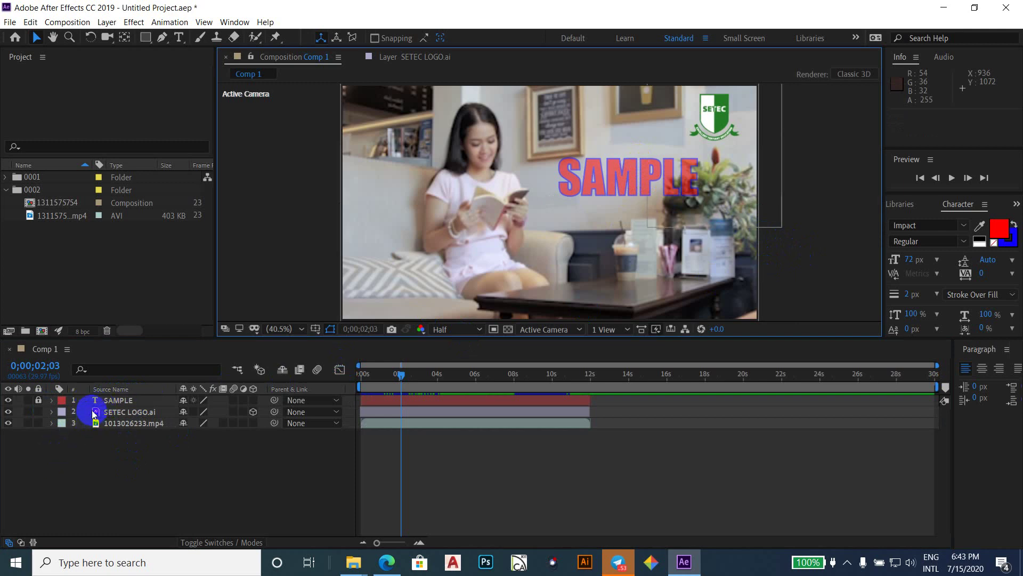
left_click(38, 402)
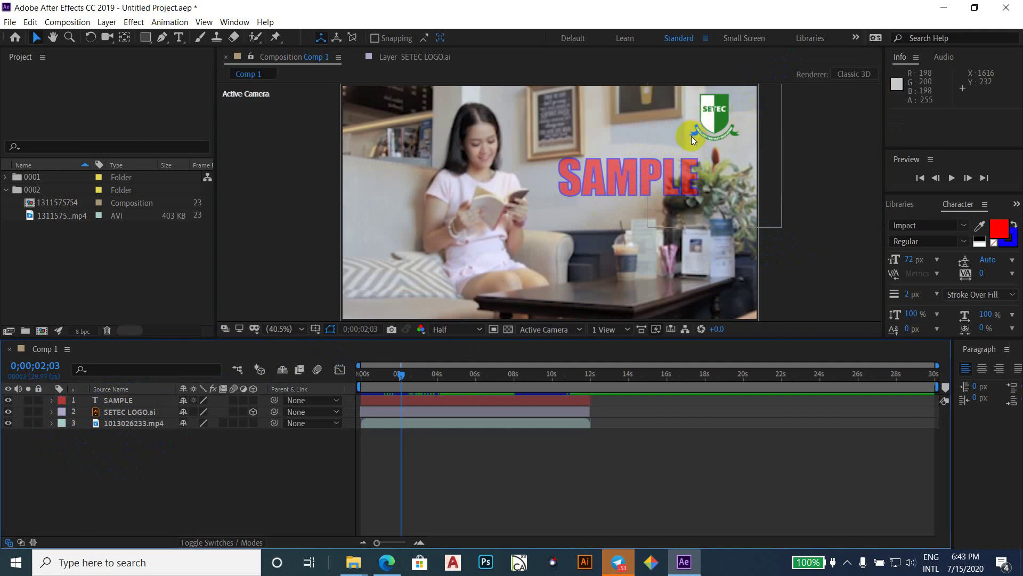
left_click(39, 400)
- Give the SAMPLE layer a Yellow label
left_click(61, 400)
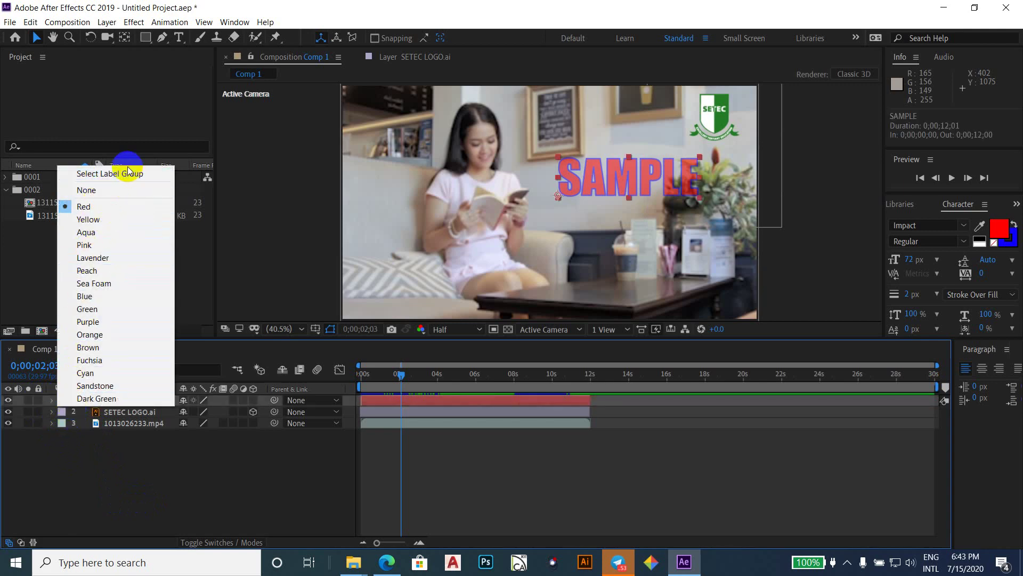
left_click(132, 475)
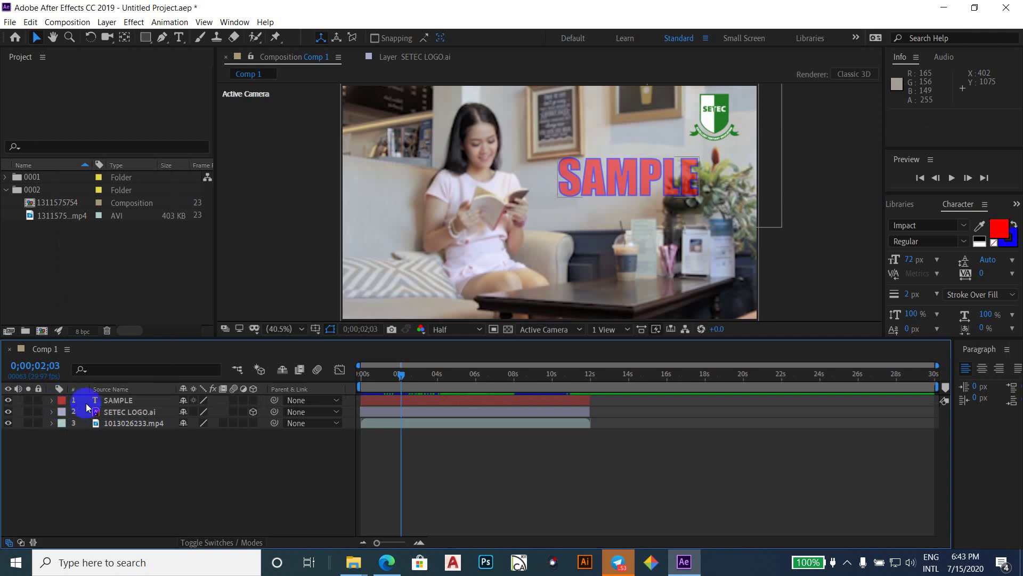
left_click(61, 405)
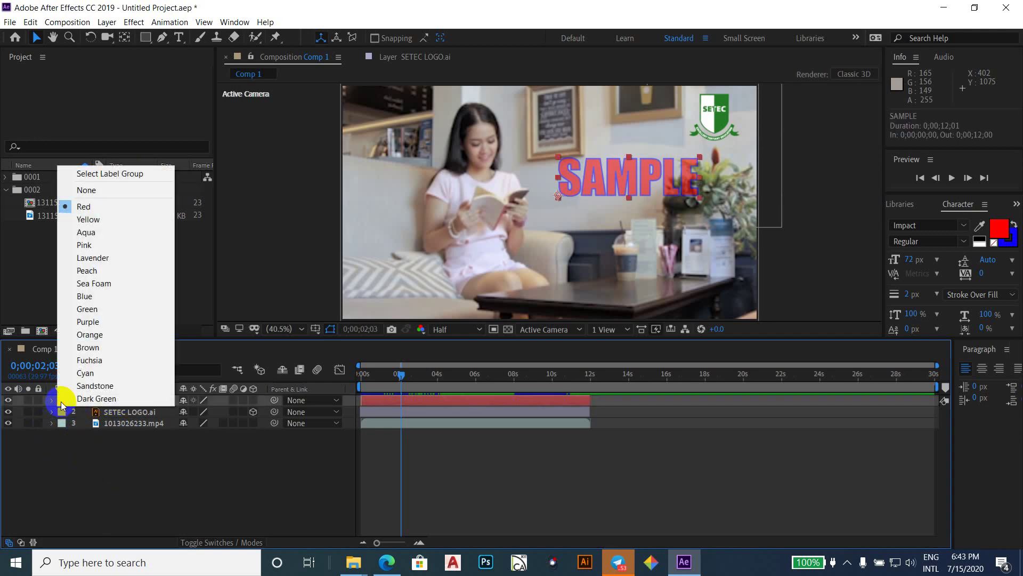
left_click(104, 219)
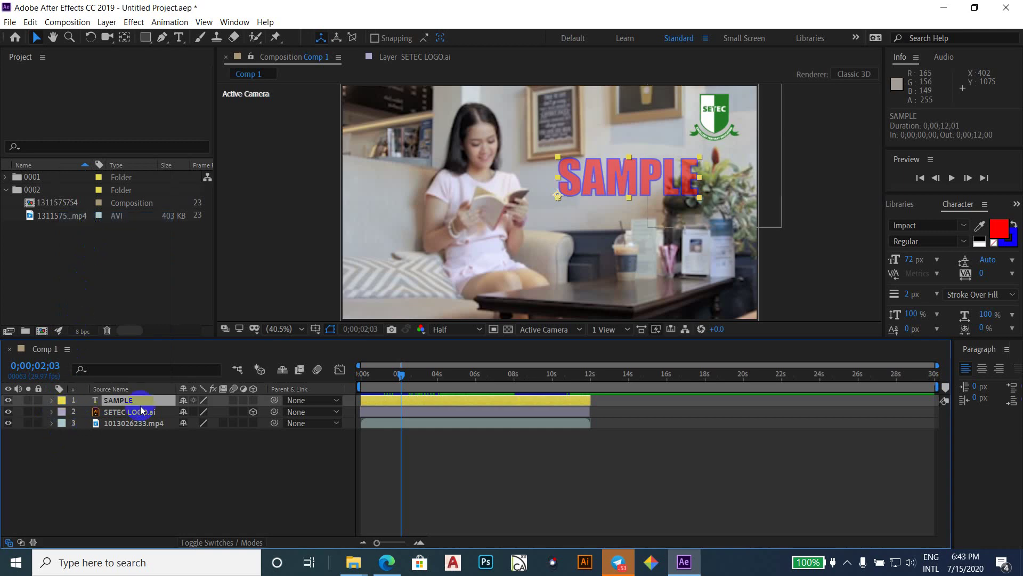
left_click(135, 503)
left_click(128, 403)
- Label SETEC LOGO.ai Red and the café video layer Blue
left_click(63, 411)
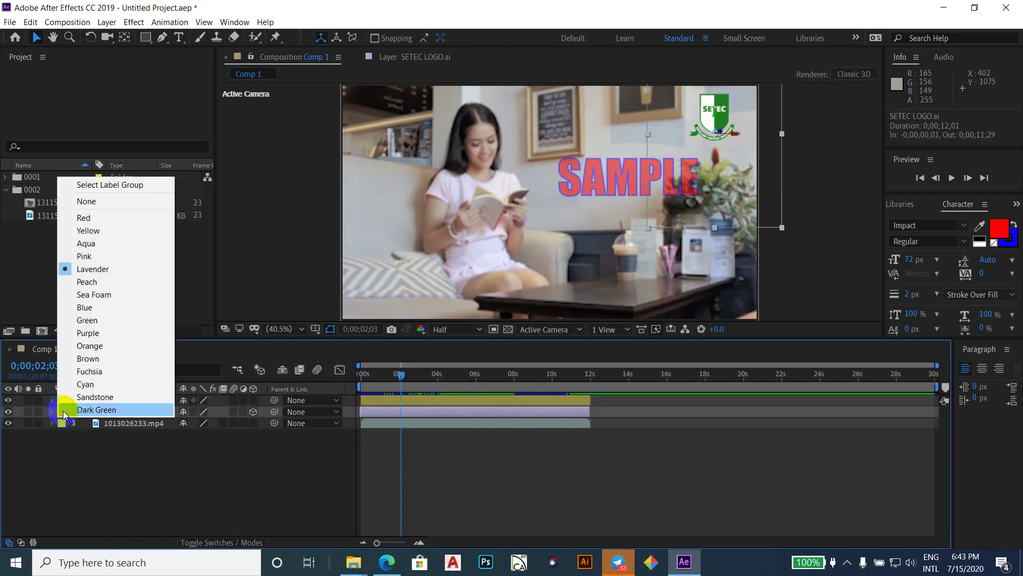
left_click(83, 217)
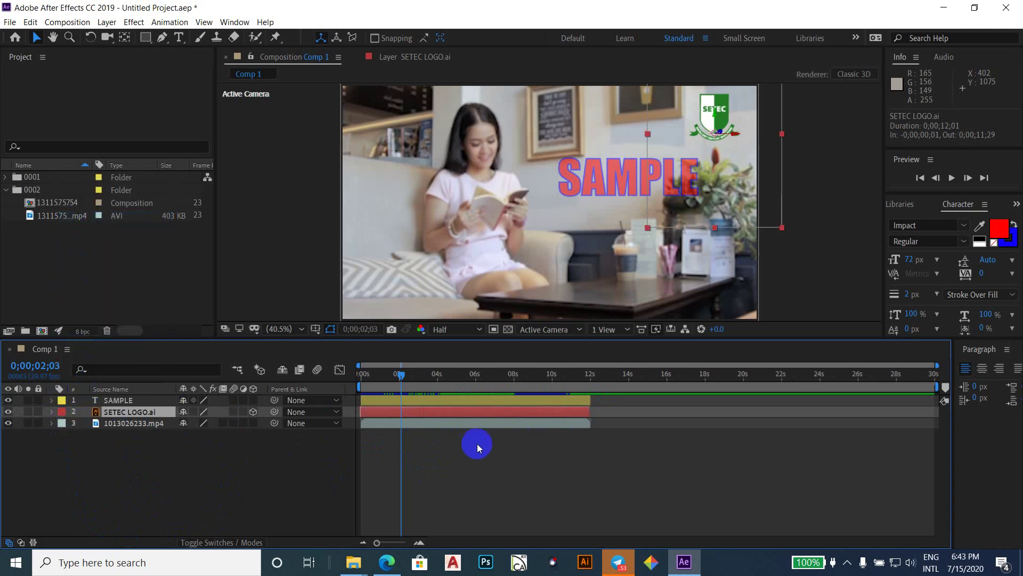
left_click(62, 423)
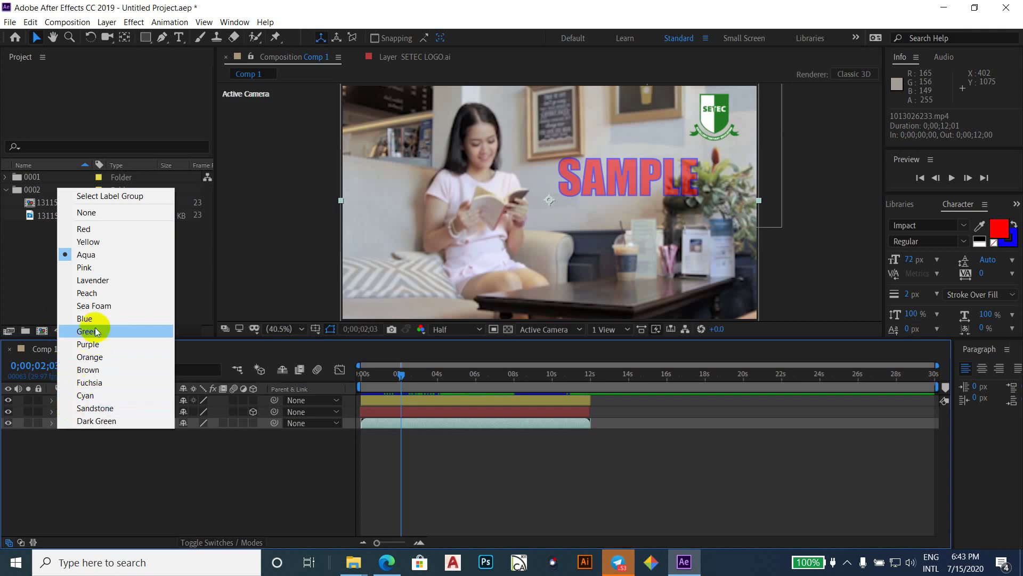
left_click(72, 320)
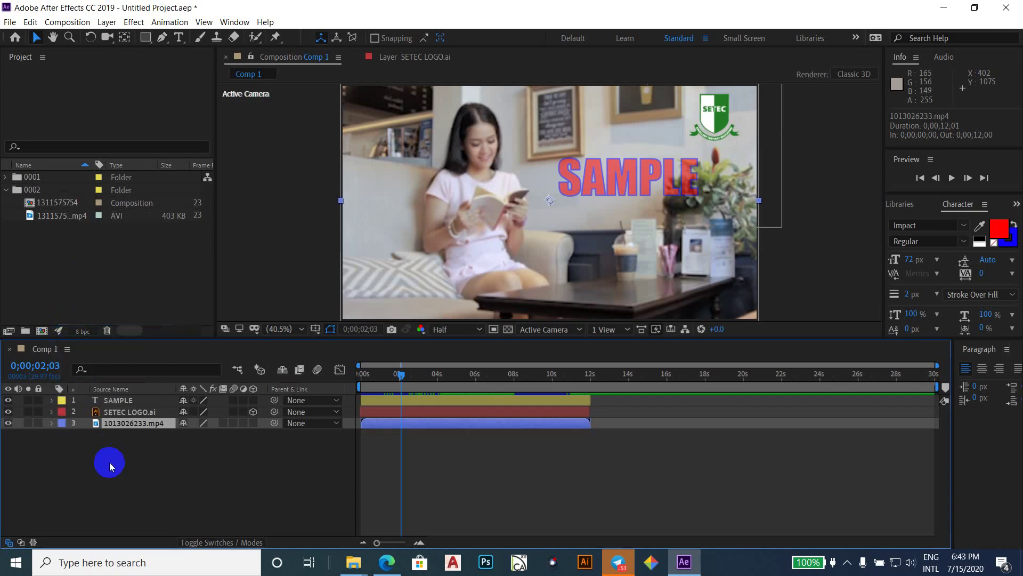
left_click(110, 453)
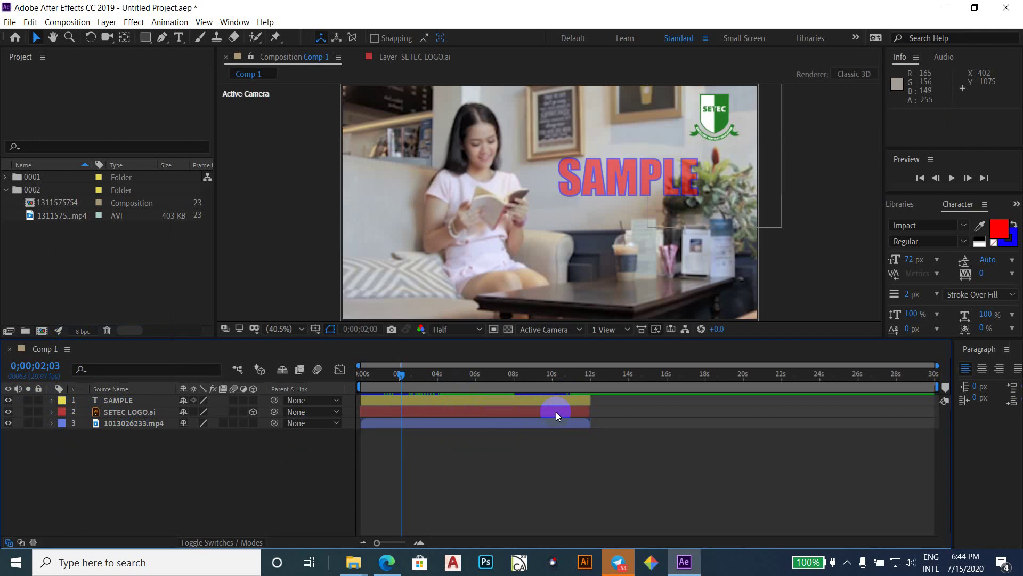
left_click(120, 400)
left_click(116, 403)
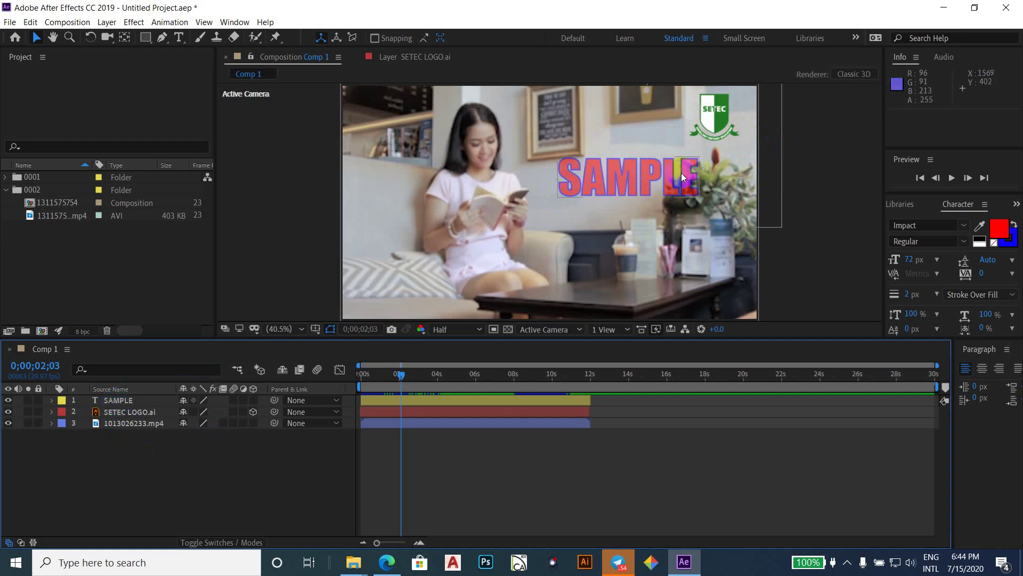
left_click(123, 425)
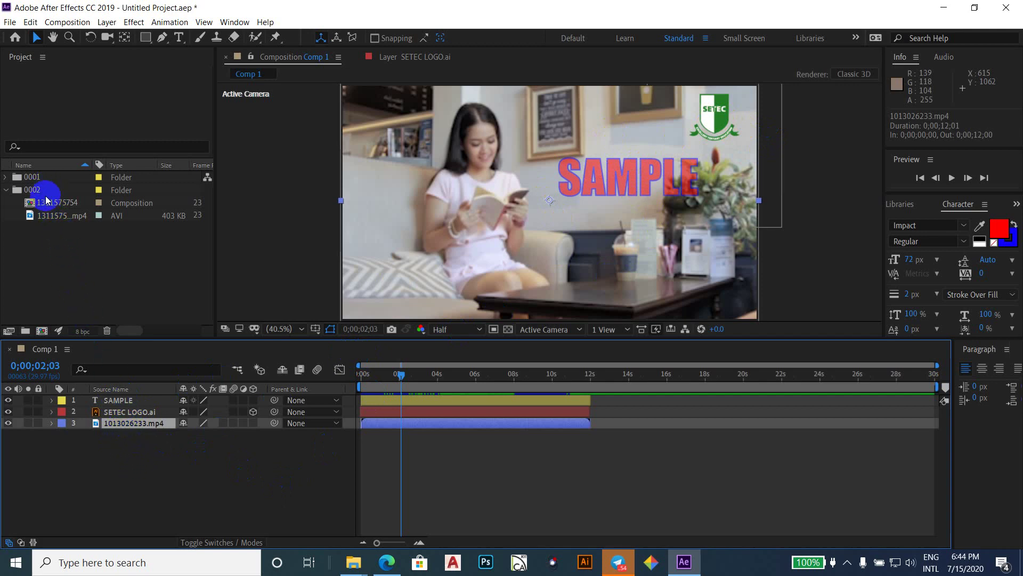
right_click(138, 428)
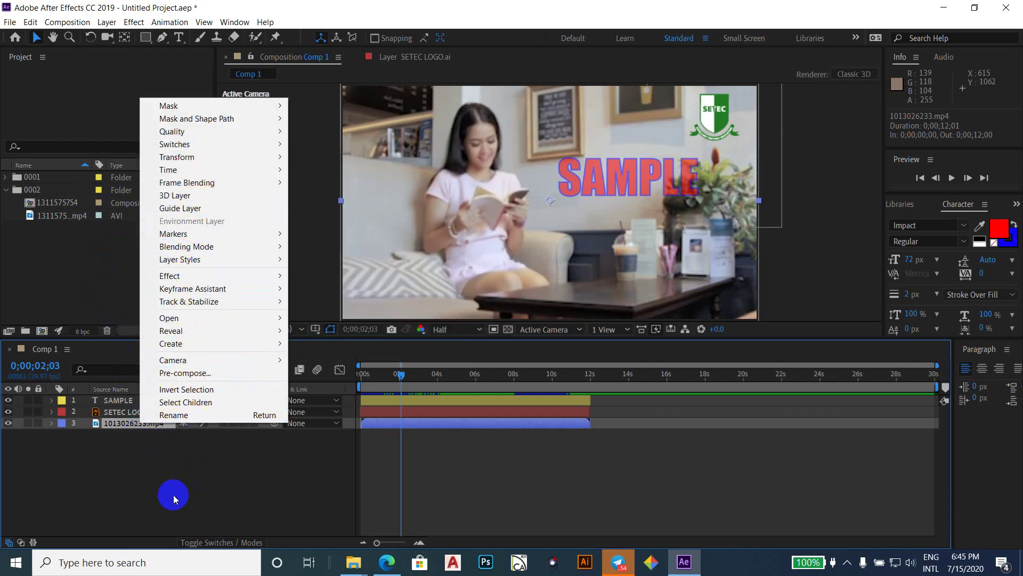
left_click(174, 494)
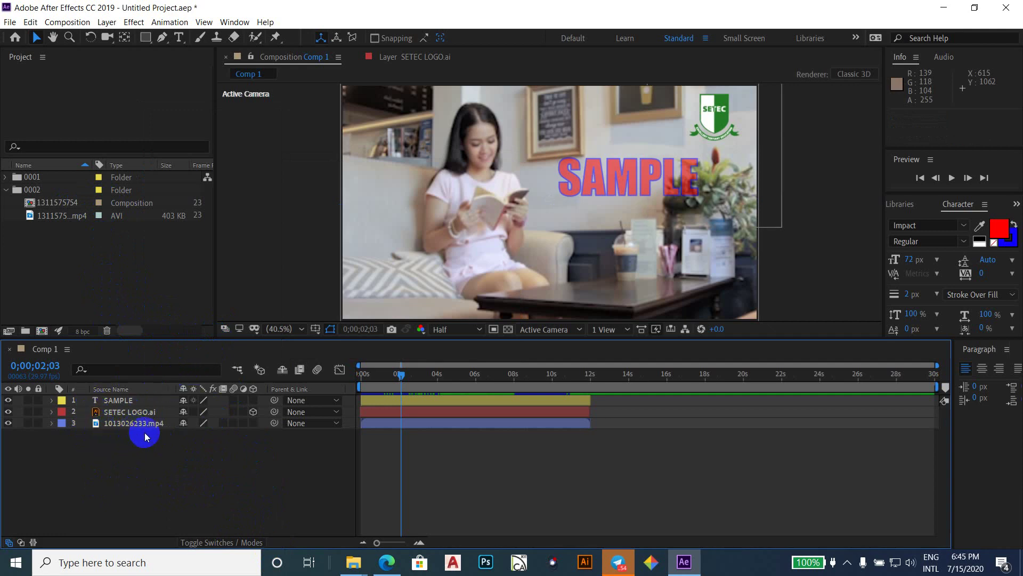
left_click(338, 424)
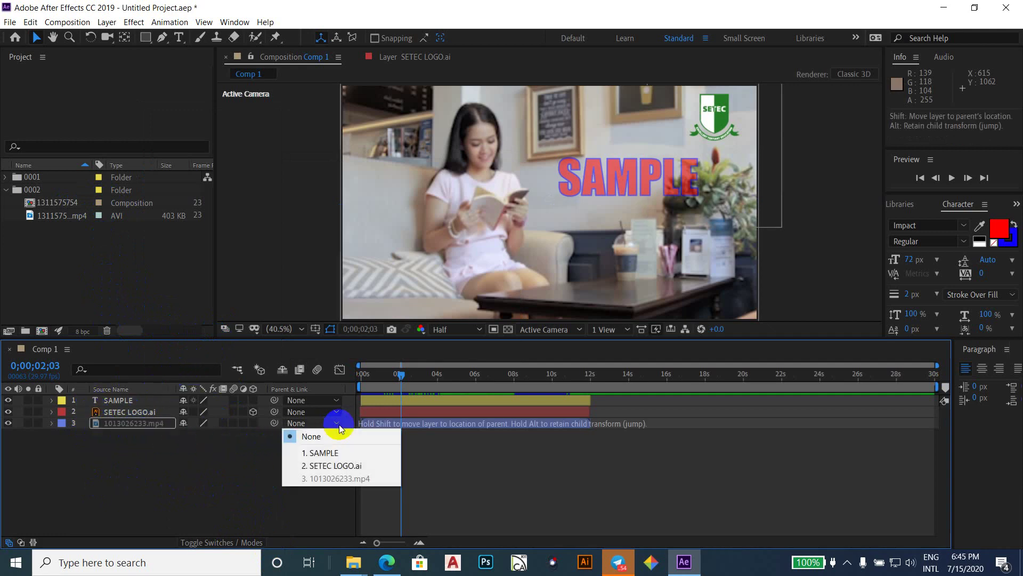
left_click(253, 478)
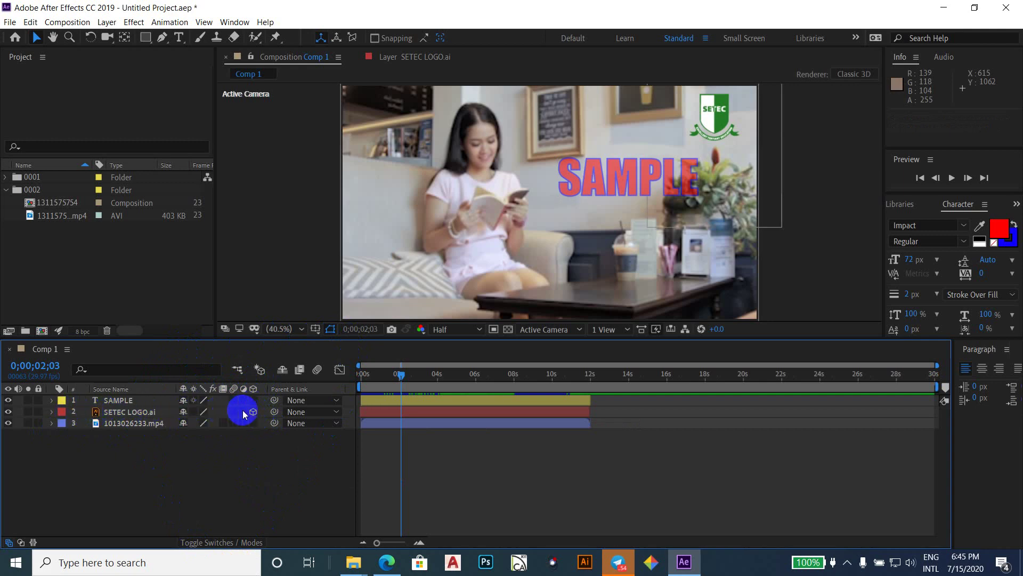
- Drag the SAMPLE, logo and video layers' out-points to demonstrate trimming, then expand SAMPLE's properties
left_click(115, 411)
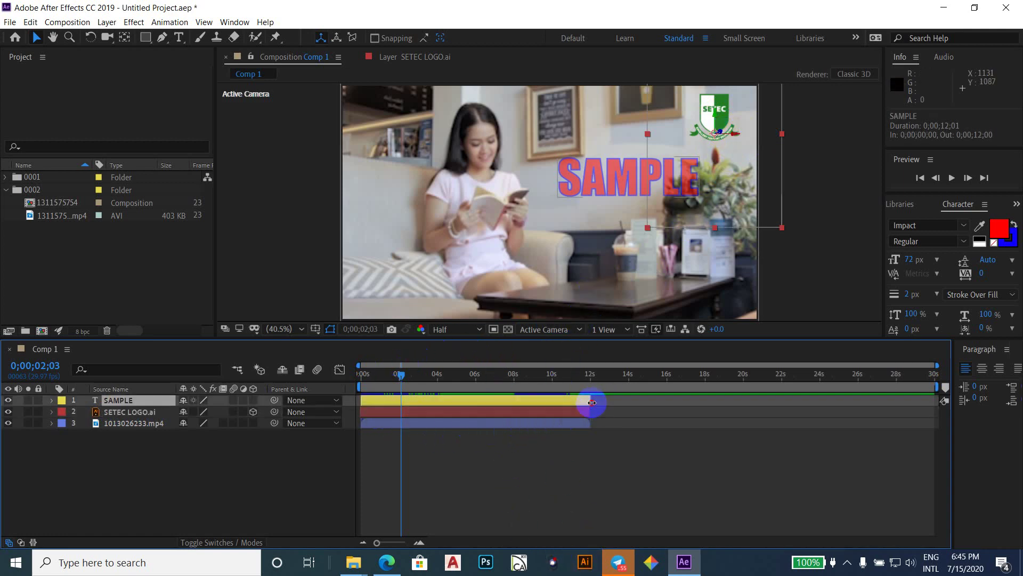
mouse_move(591, 402)
left_mouse_down()
mouse_move(612, 417)
mouse_move(591, 406)
left_mouse_up()
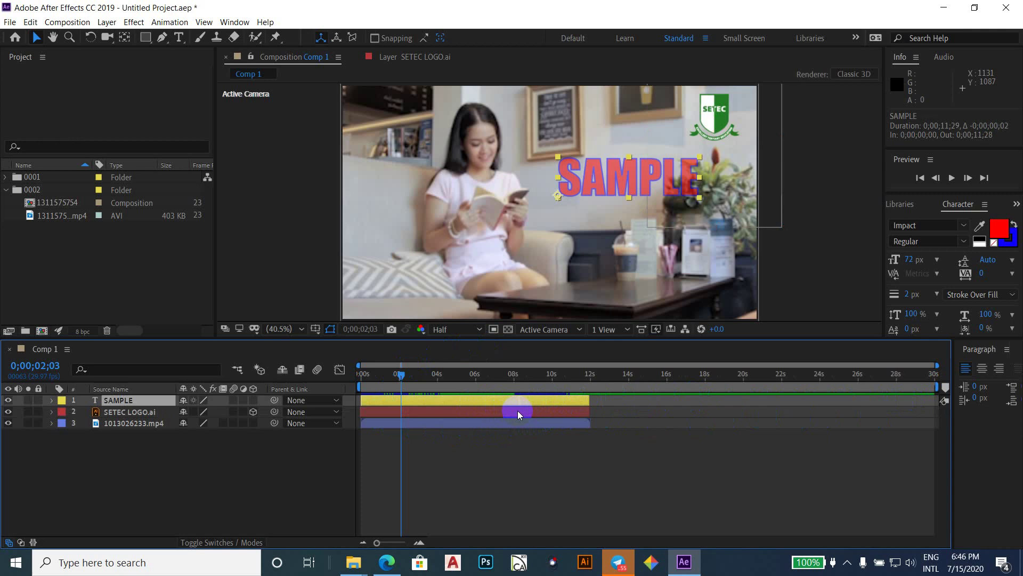
mouse_move(589, 412)
left_mouse_down()
mouse_move(839, 419)
mouse_move(626, 424)
mouse_move(878, 423)
left_mouse_up()
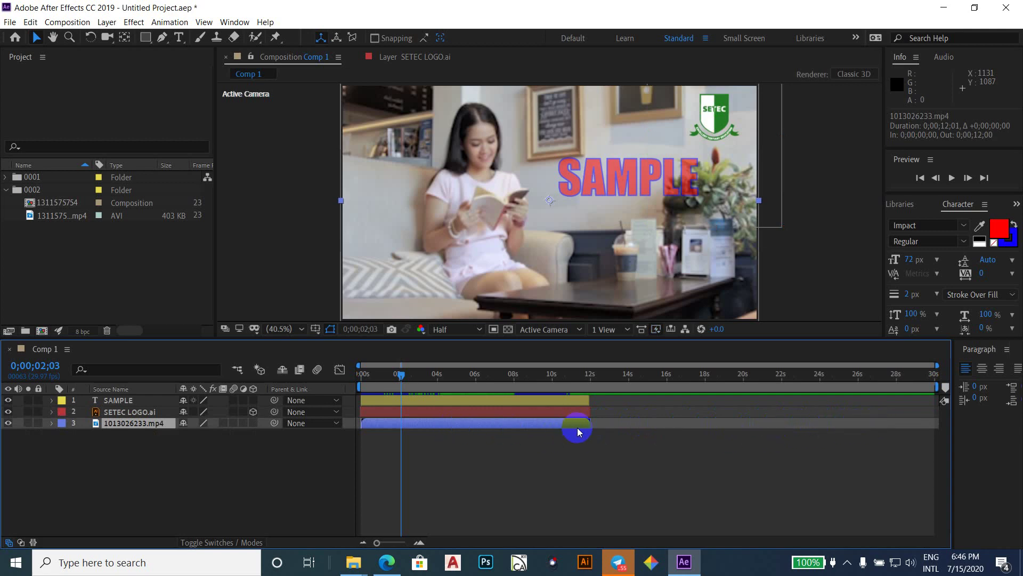
mouse_move(590, 423)
left_mouse_down()
mouse_move(515, 426)
mouse_move(747, 438)
left_mouse_up()
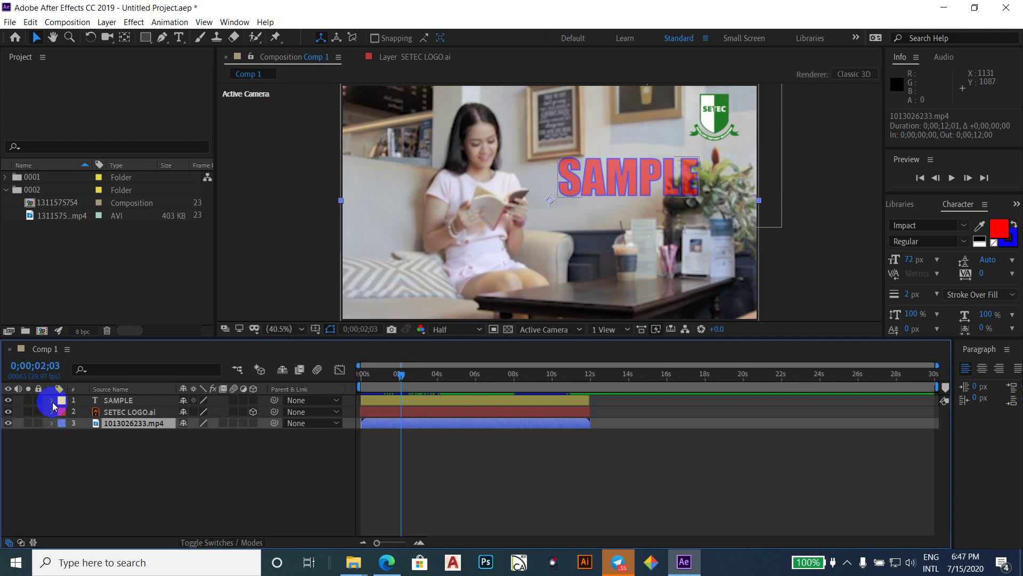
left_click(52, 402)
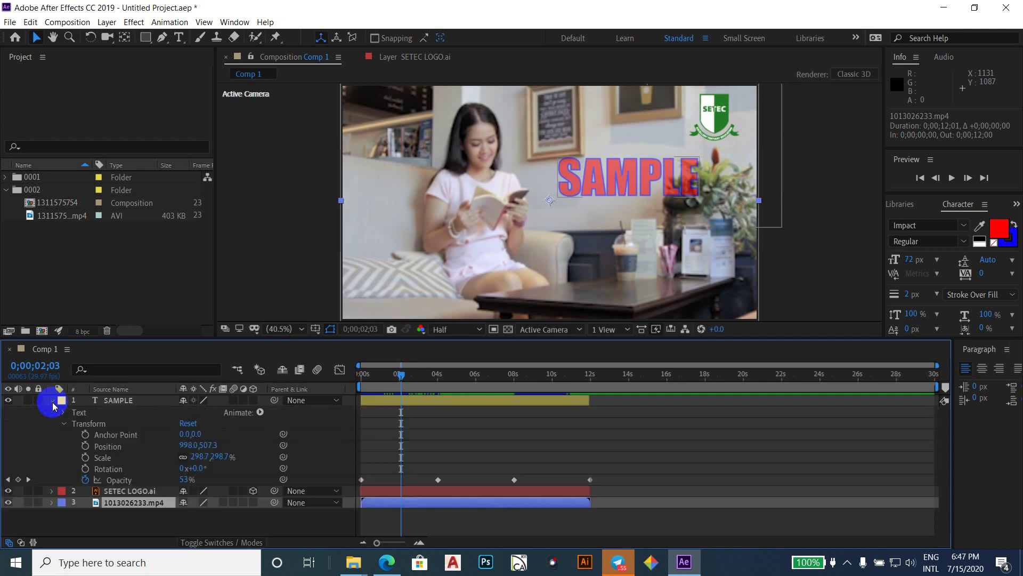
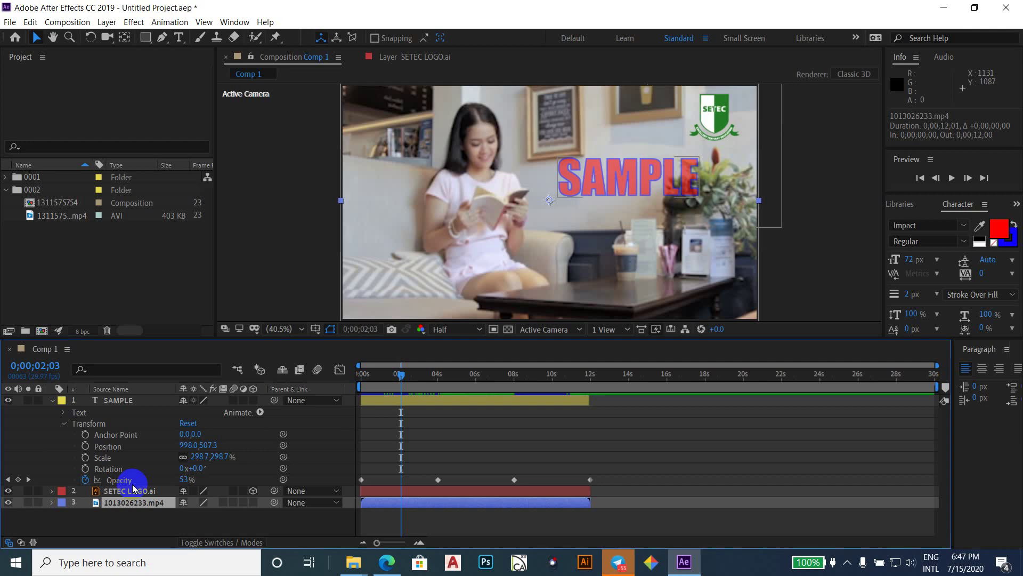
- Select the SAMPLE layer's Opacity keyframe at 4 seconds
left_click(445, 468)
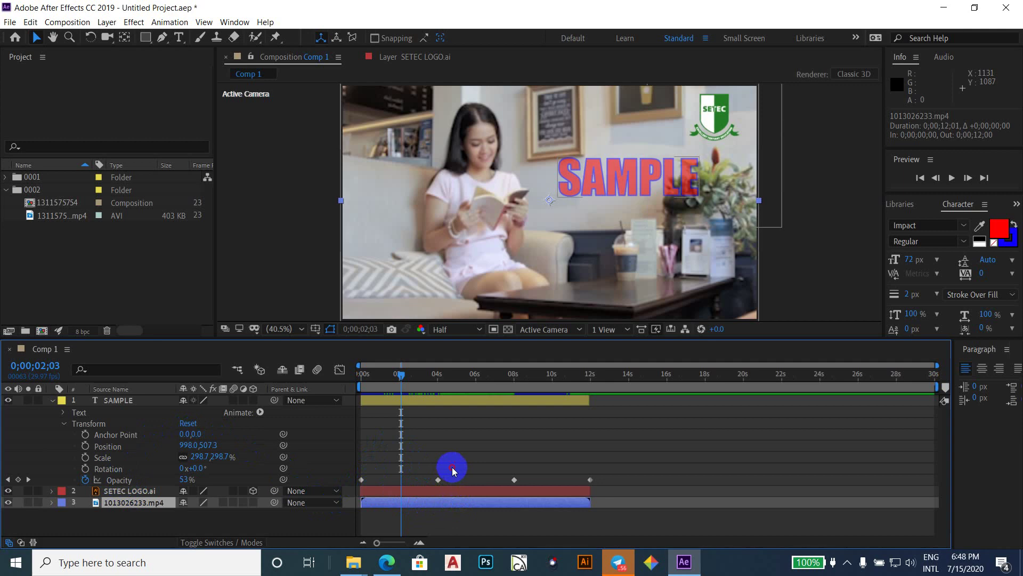
left_click_drag(452, 467, 430, 490)
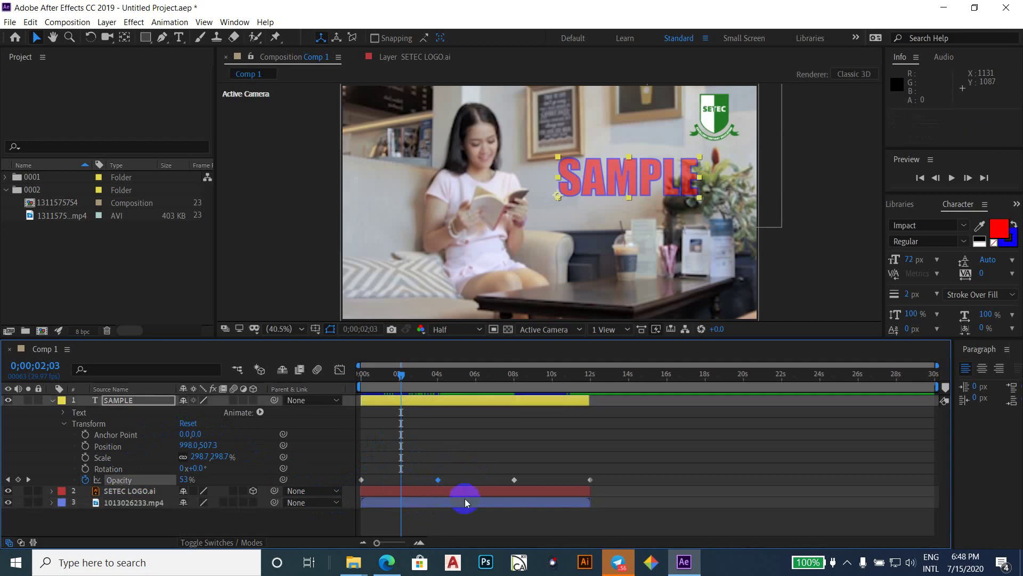
left_click(438, 479)
left_click(438, 480)
mouse_move(439, 480)
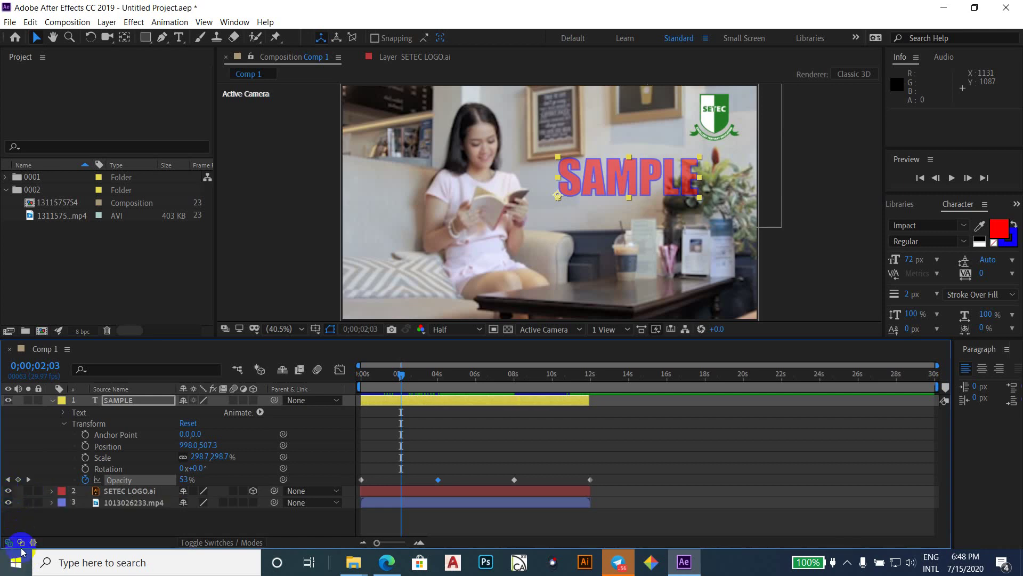
- Step through the Opacity keyframes at 4 s (100%), 8 s and 12 s (0%)
left_click(28, 479)
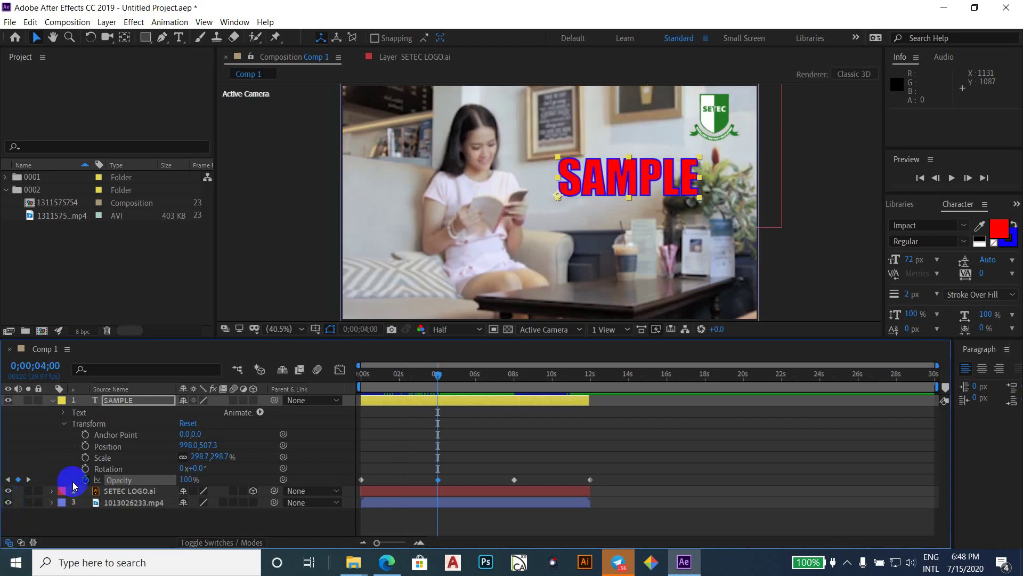
left_click(29, 480)
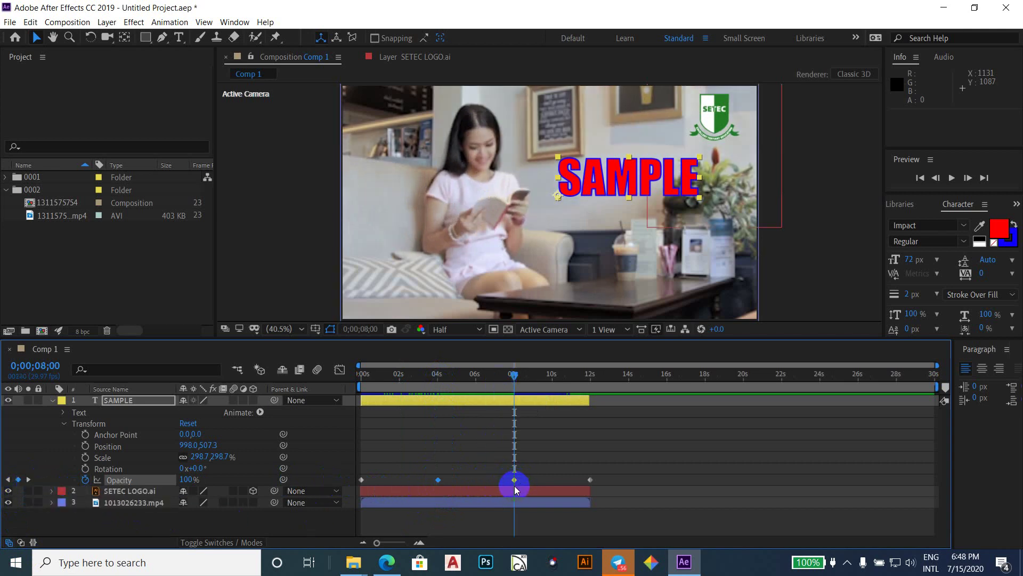
left_click(30, 480)
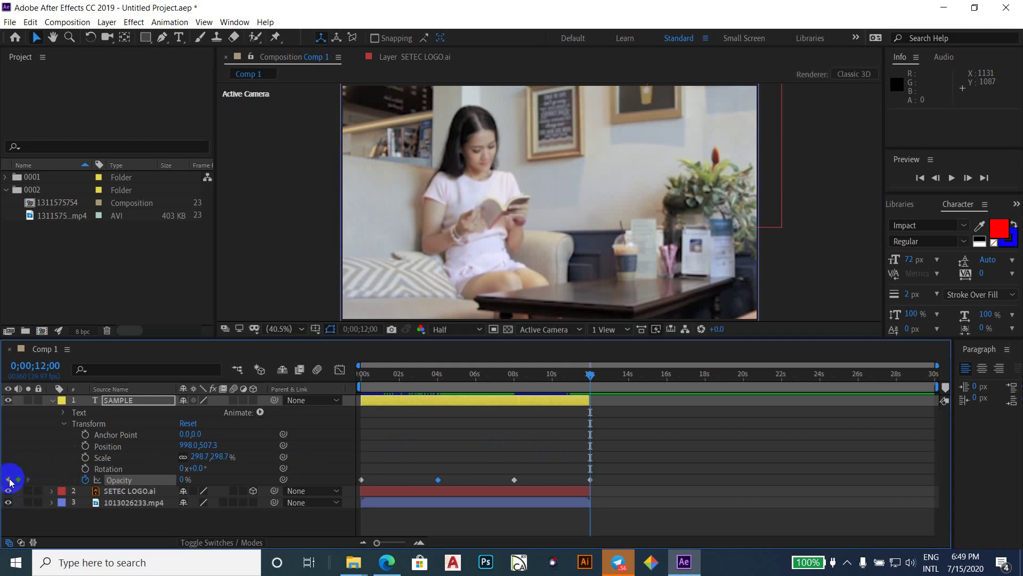
- Return to 0;00;00;00 and select the first Opacity keyframe, where SAMPLE is 0%
left_click(10, 481)
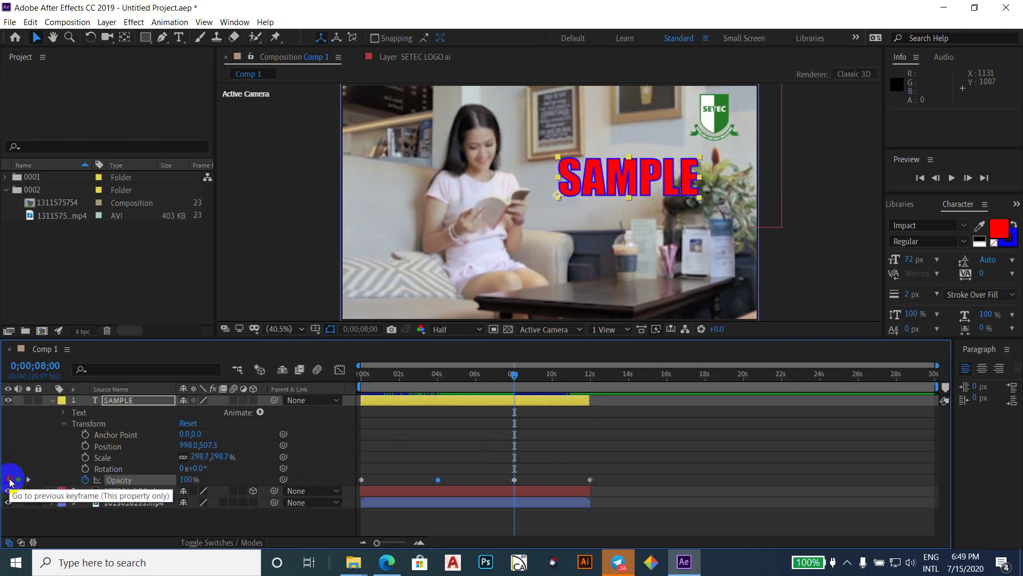
left_click(9, 481)
left_click(10, 481)
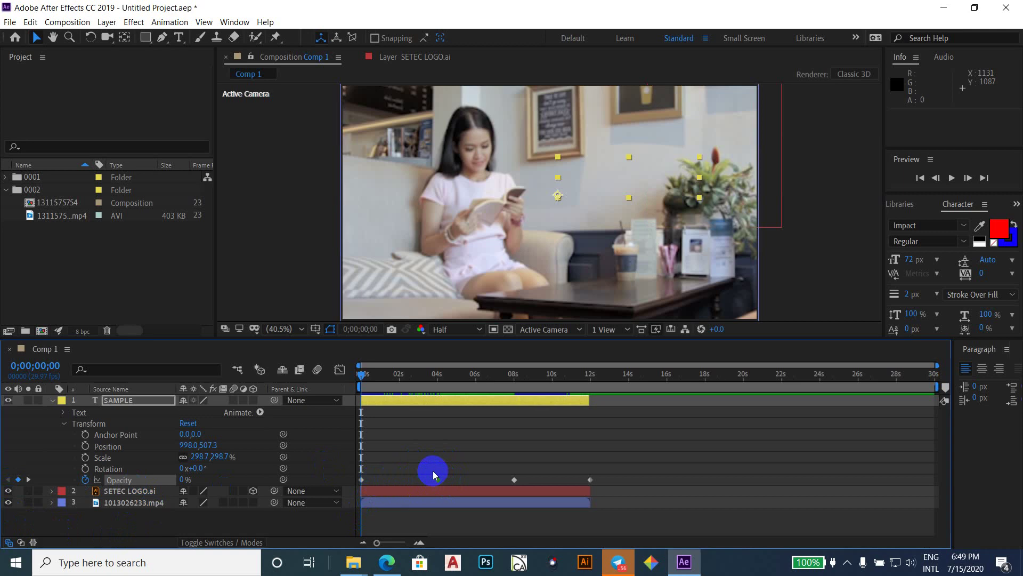
left_click(361, 479)
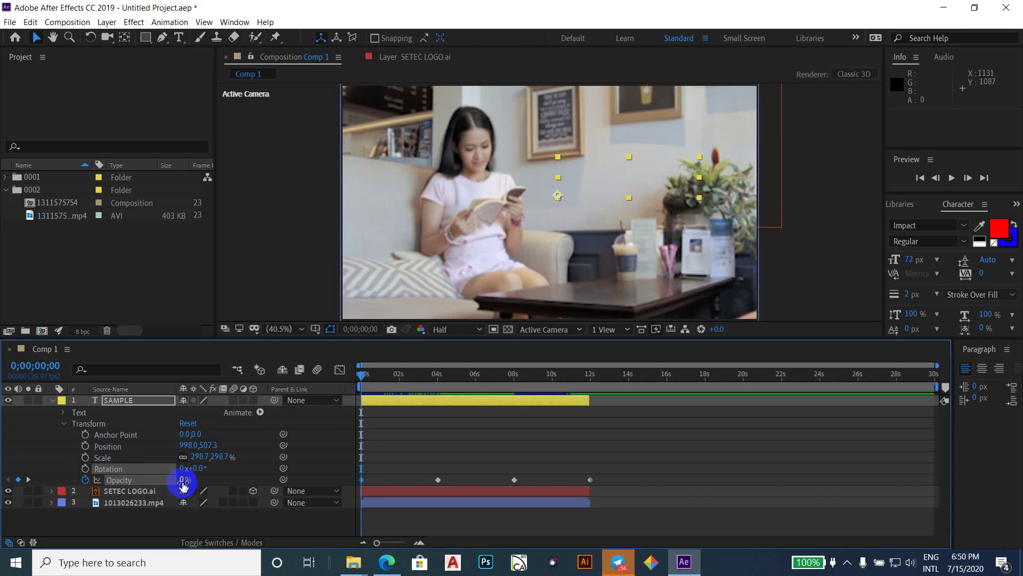
left_click_drag(183, 482, 222, 484)
key("Caps_Lock")
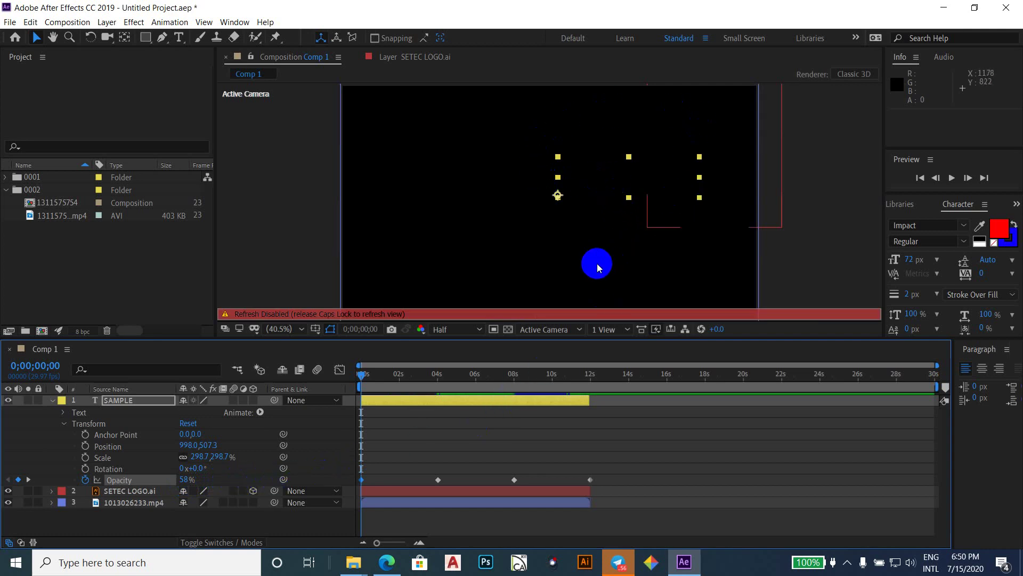
key("Caps_Lock")
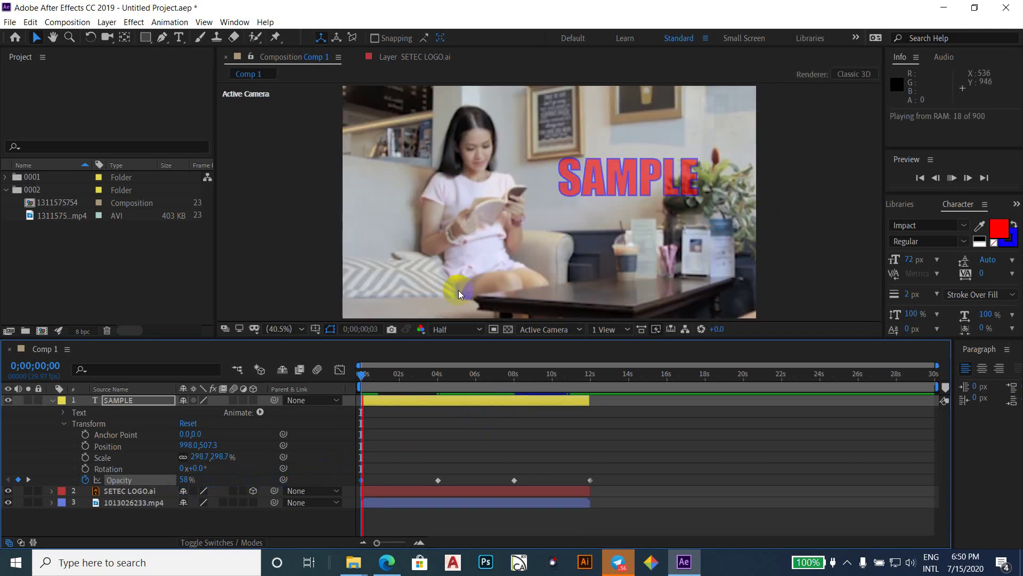
key("space")
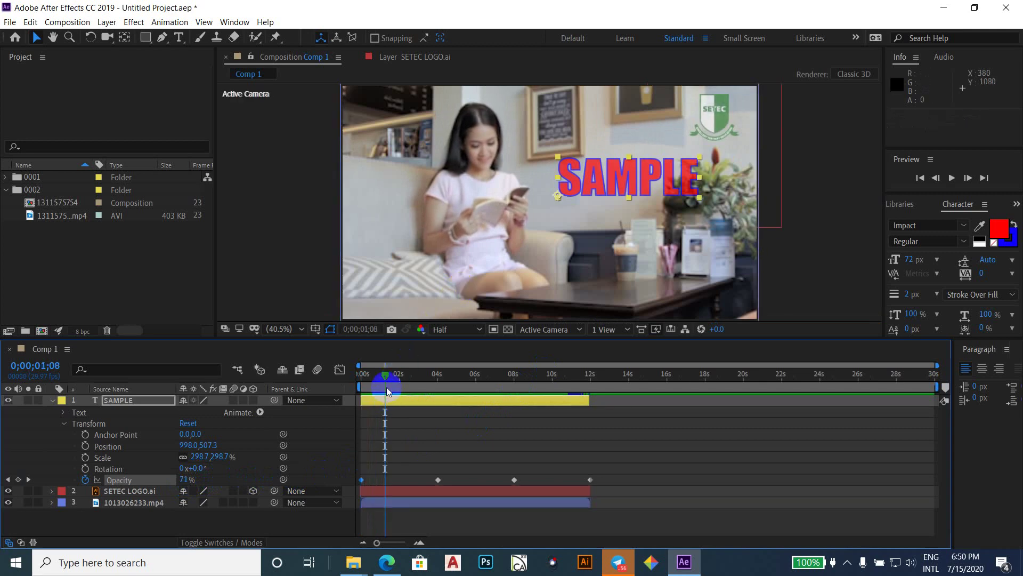
left_click(8, 480)
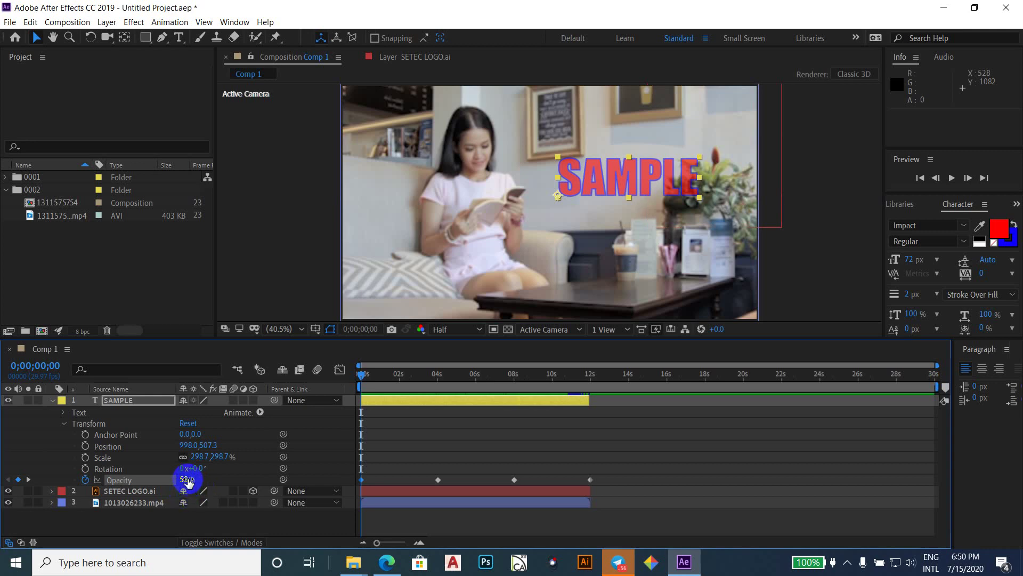
left_click_drag(186, 487, 27, 481)
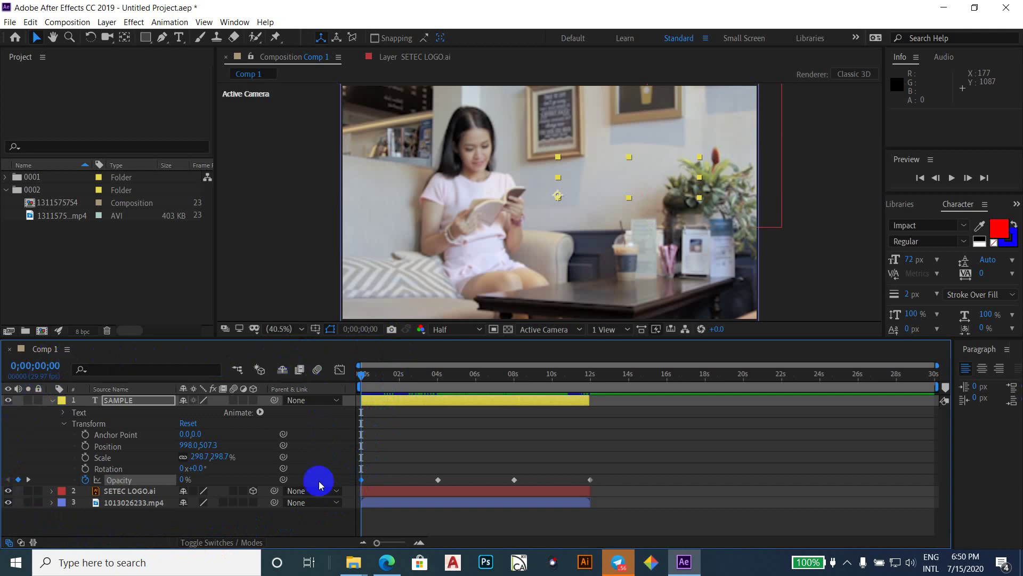
- Collapse SAMPLE's Transform properties and preview the fade-in up to 0;00;05;28
left_click(64, 424)
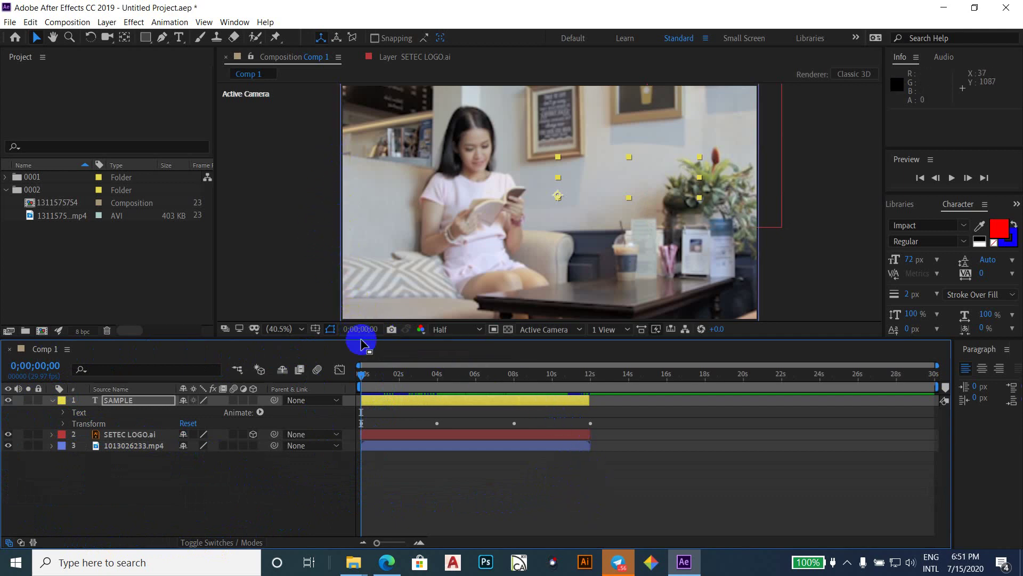
key("space")
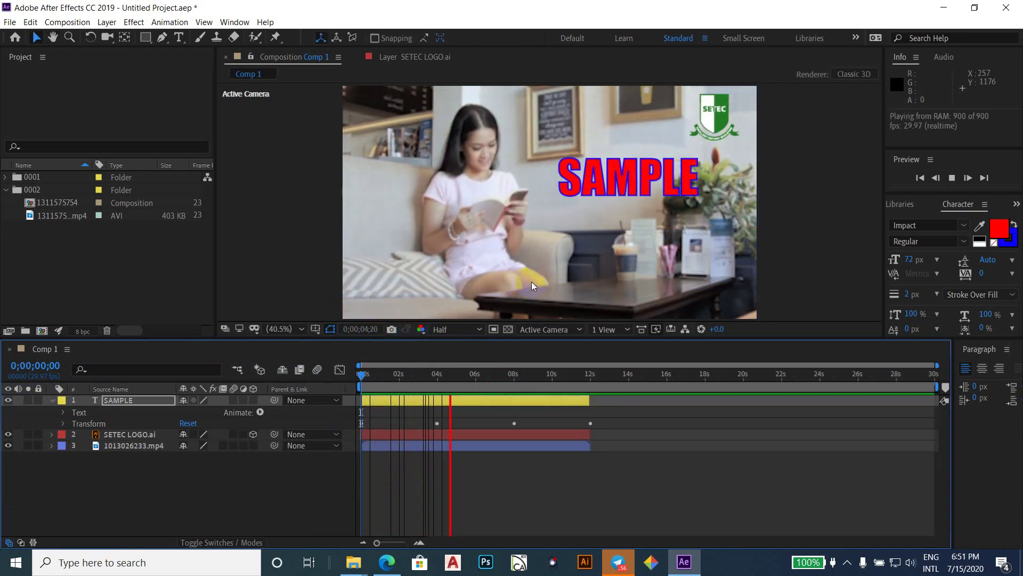
key("space")
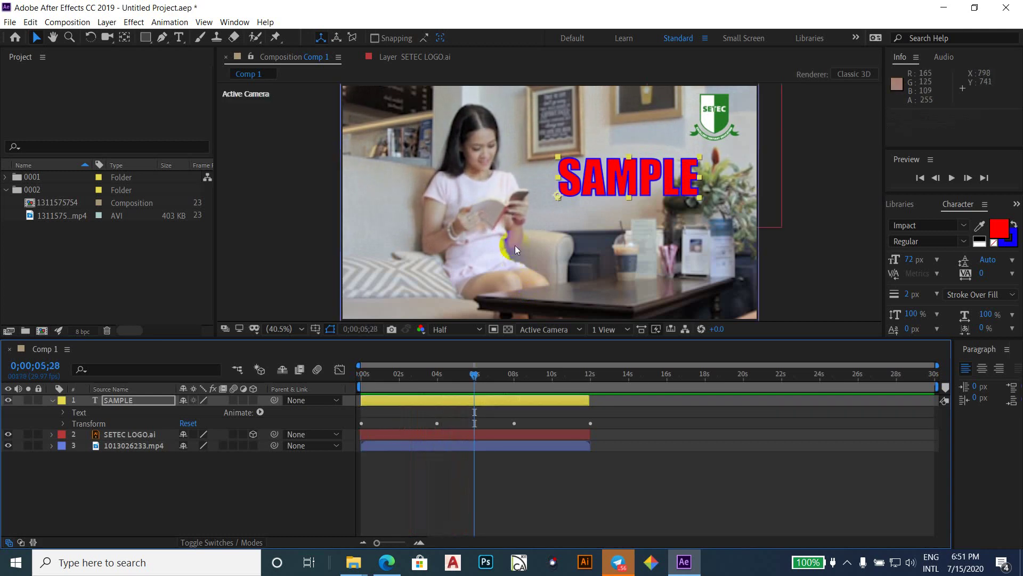
left_click(283, 232)
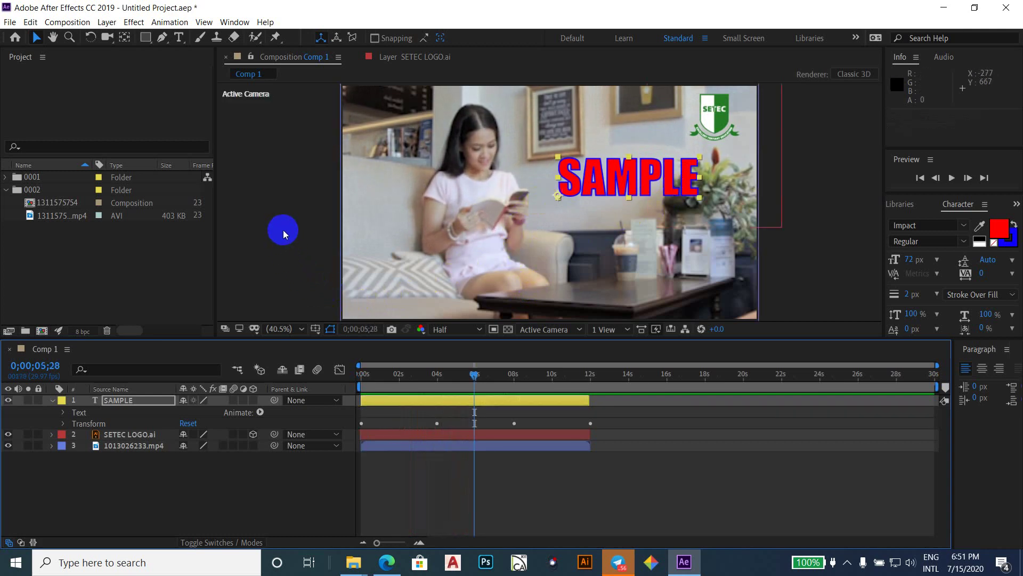